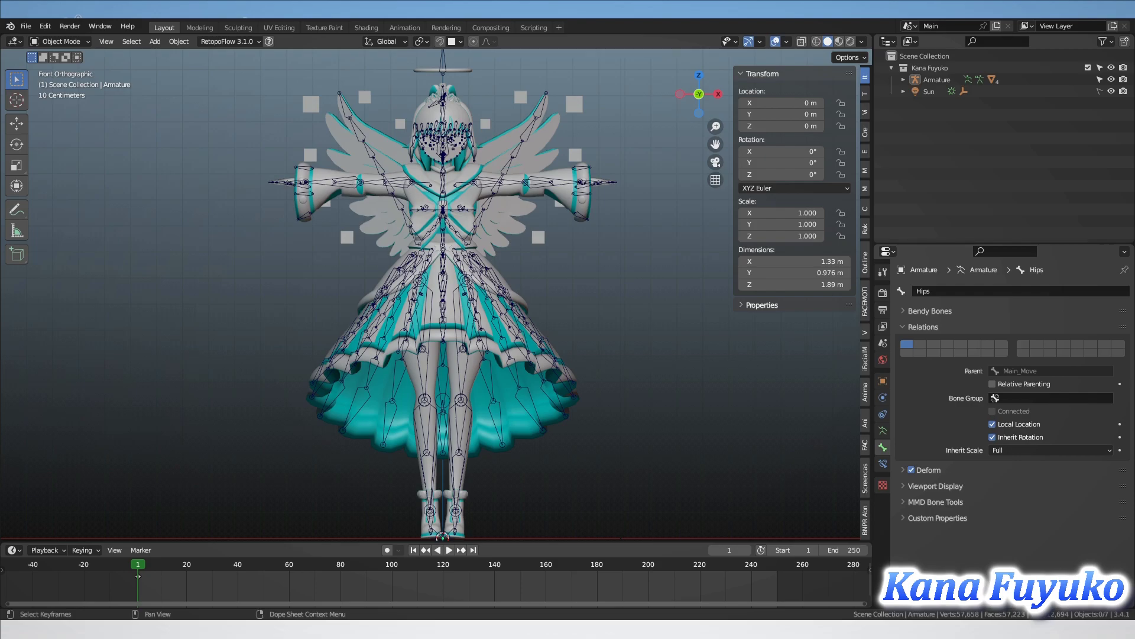
Select the character's armature and switch it to Pose Mode
middle_drag(425, 314, 461, 453)
scroll(491, 356, up, 4)
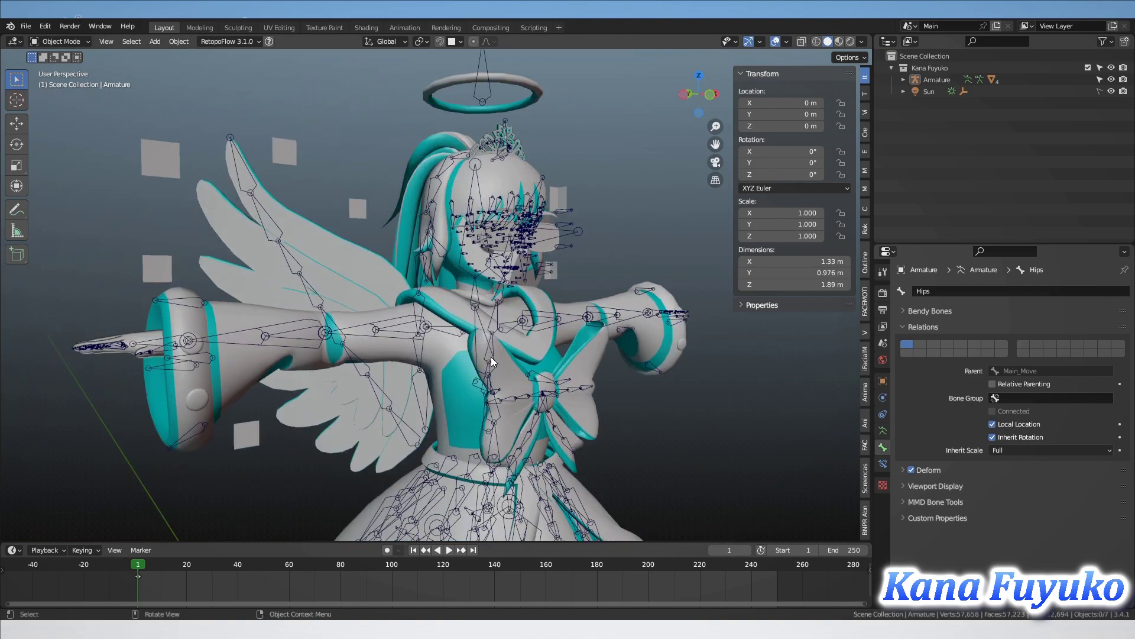
scroll(487, 357, down, 1)
middle_drag(490, 359, 452, 307)
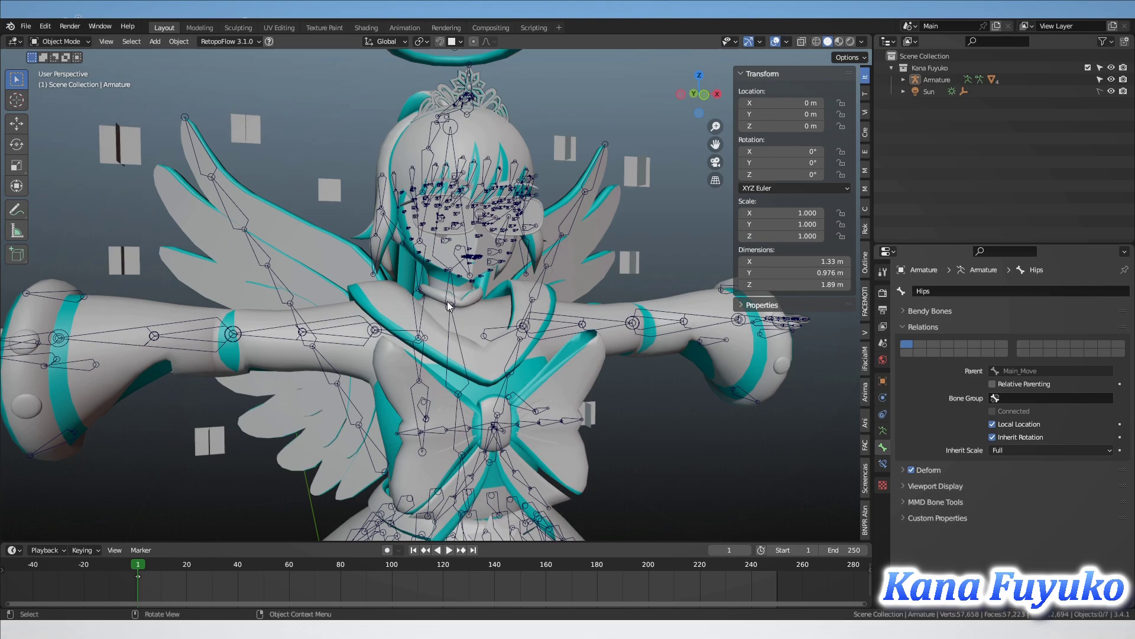
click(450, 304)
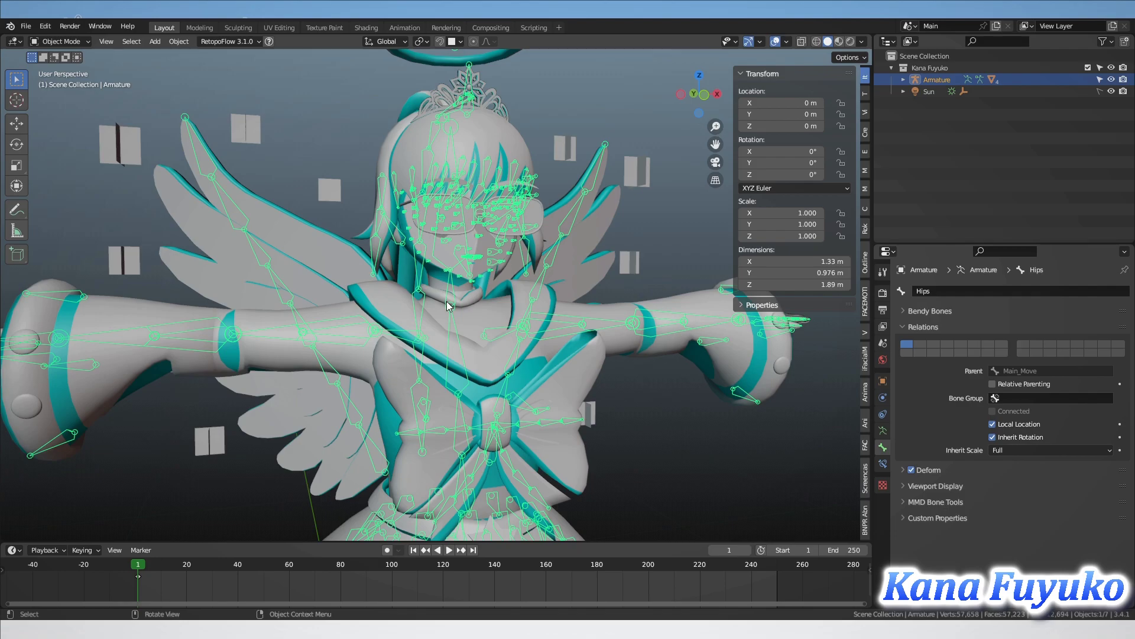
click(53, 43)
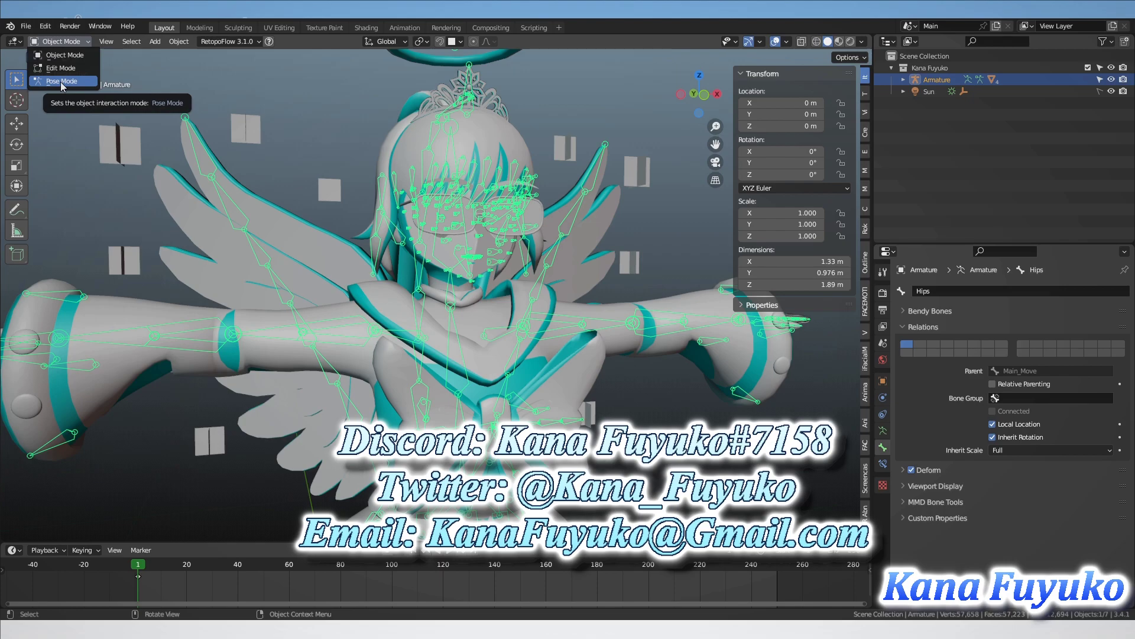
click(61, 82)
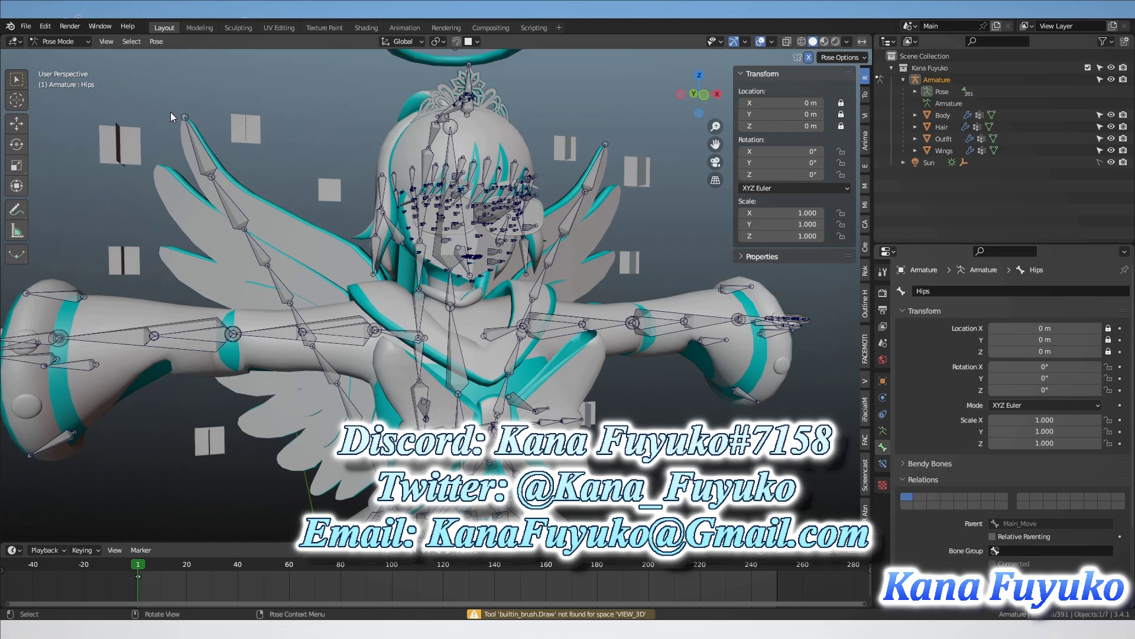
Activate the Select Box tool for picking the armature's pose bones
mouse_move(169, 102)
middle_down()
mouse_move(184, 161)
mouse_move(167, 165)
mouse_move(166, 104)
middle_up()
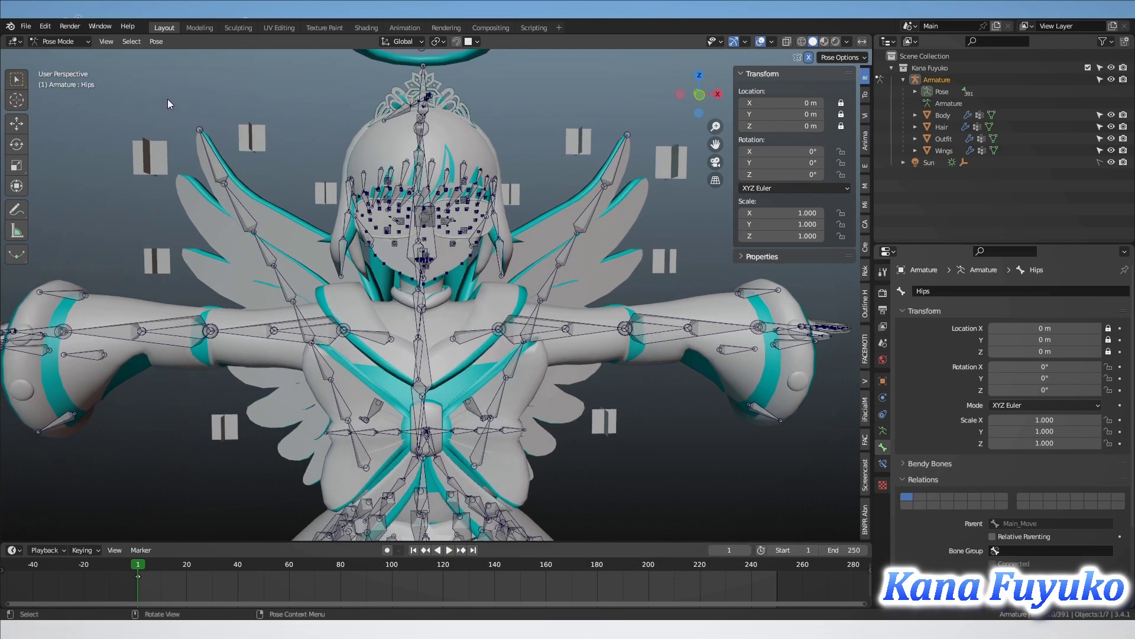
click(17, 79)
shift+middle_drag(229, 241, 464, 302)
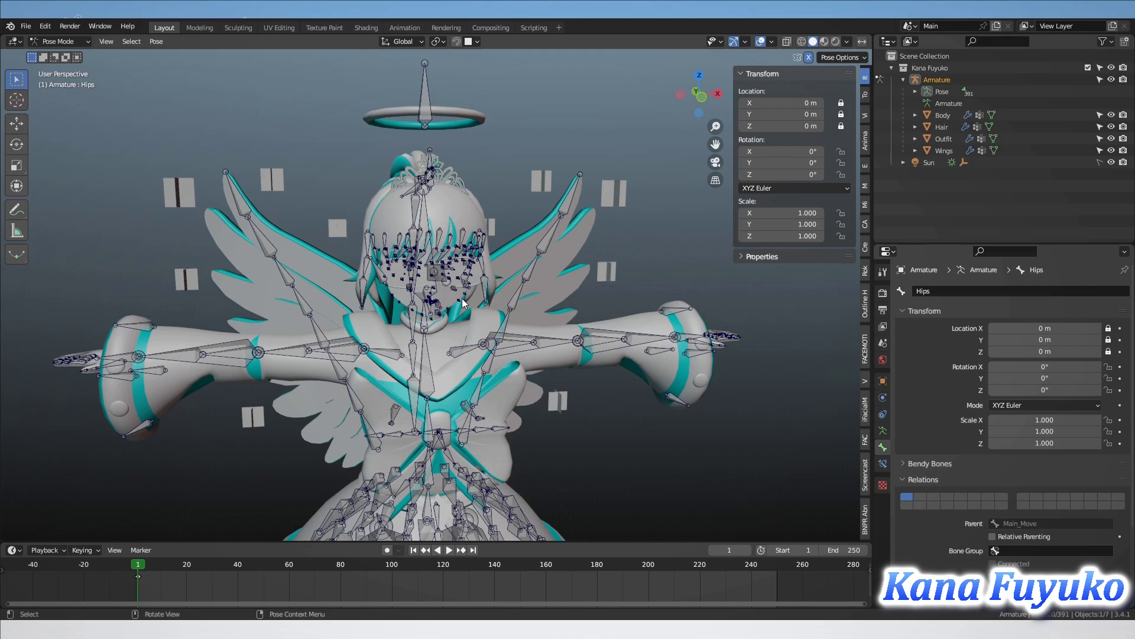
middle_drag(395, 256, 423, 262)
shift+middle_drag(441, 311, 450, 227)
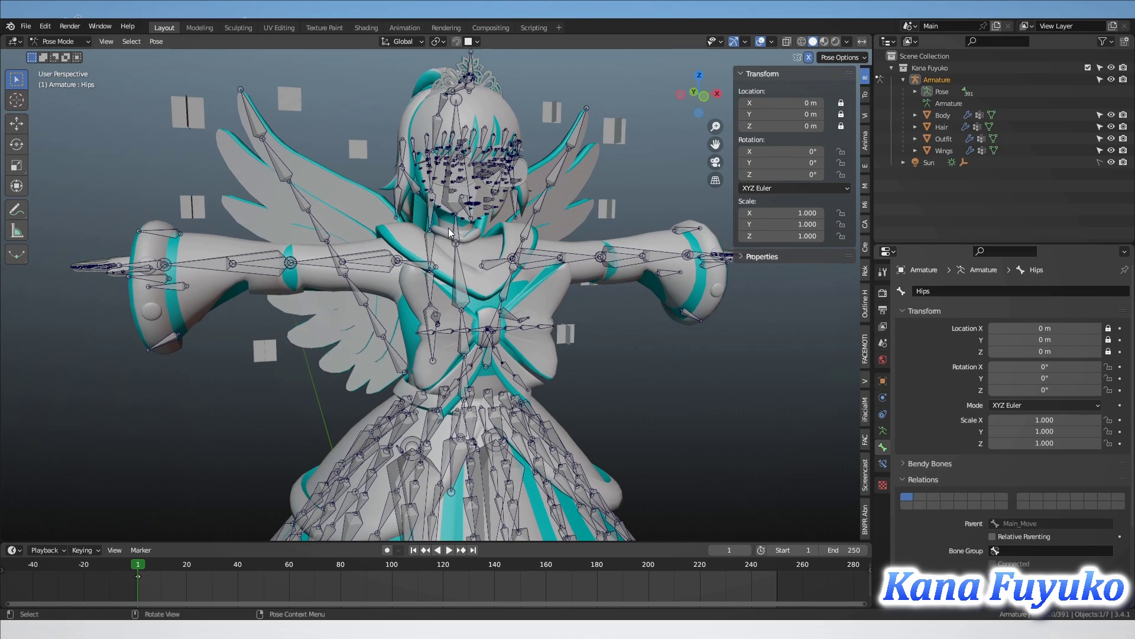
scroll(518, 342, down, 3)
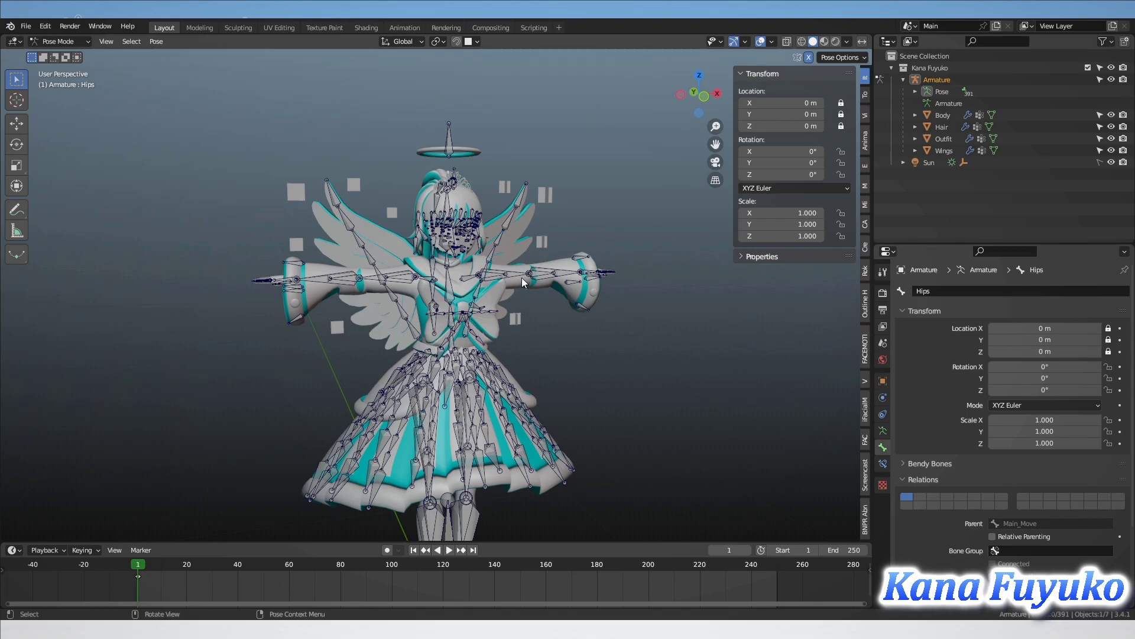
Select all bones of the armature and clear the selection again
key(a)
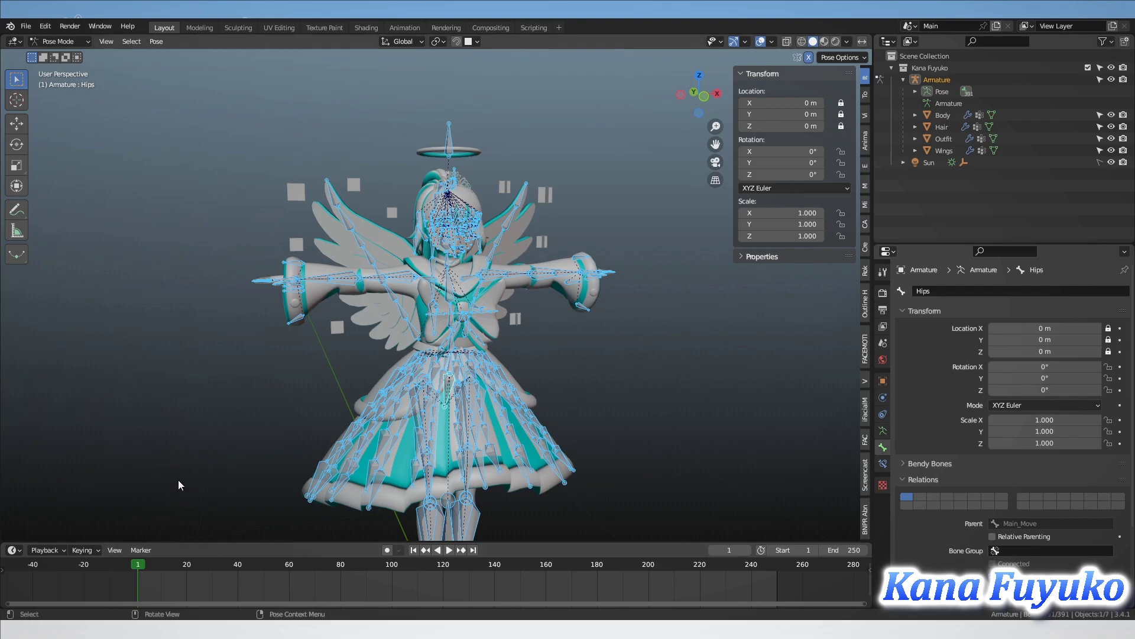
key(alt+a)
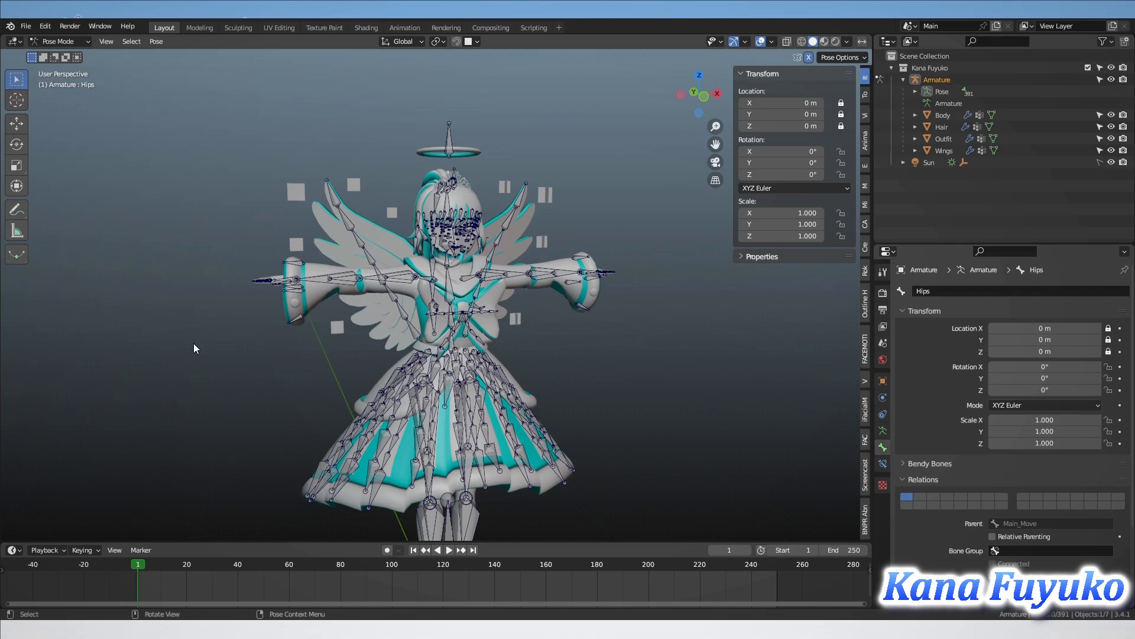
scroll(475, 292, up, 4)
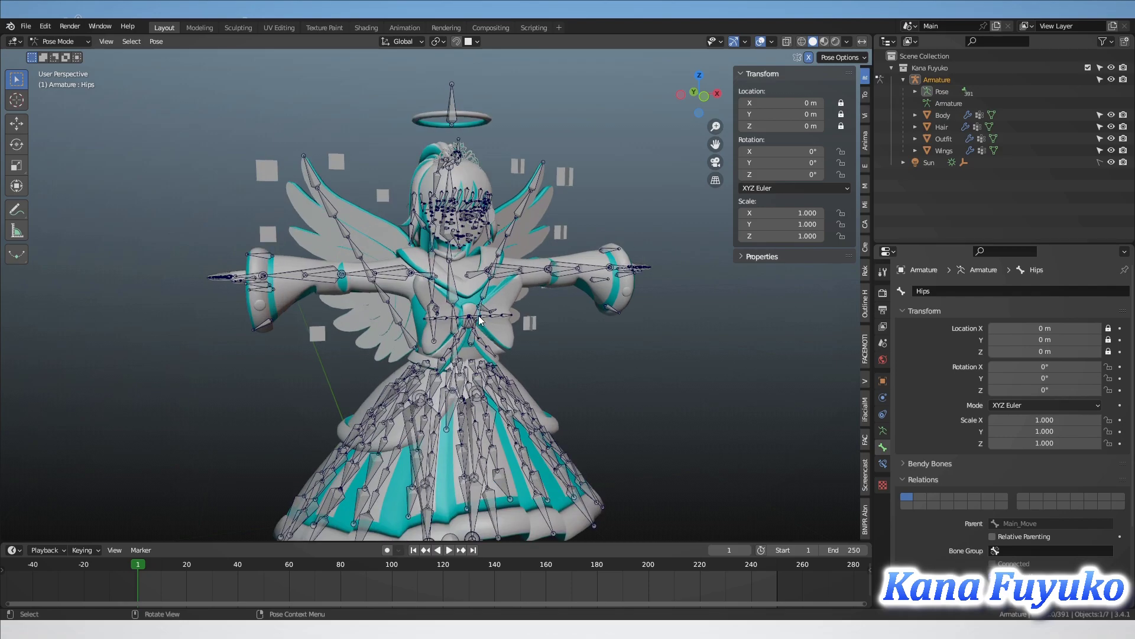
middle_drag(459, 323, 168, 347)
scroll(509, 334, up, 1)
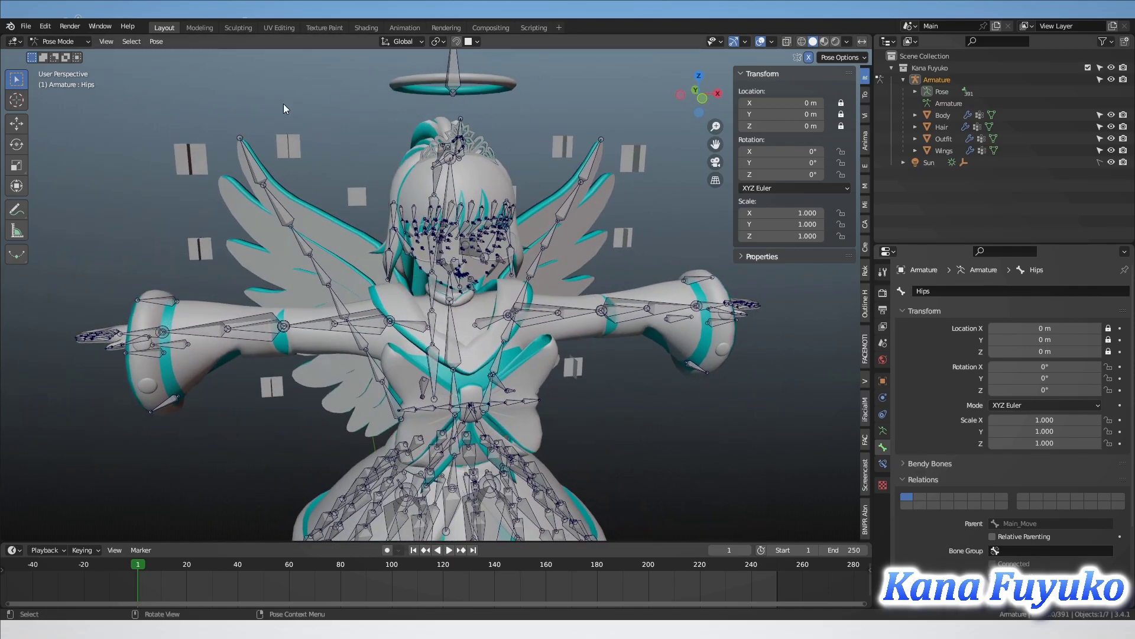
middle_drag(454, 312, 455, 278)
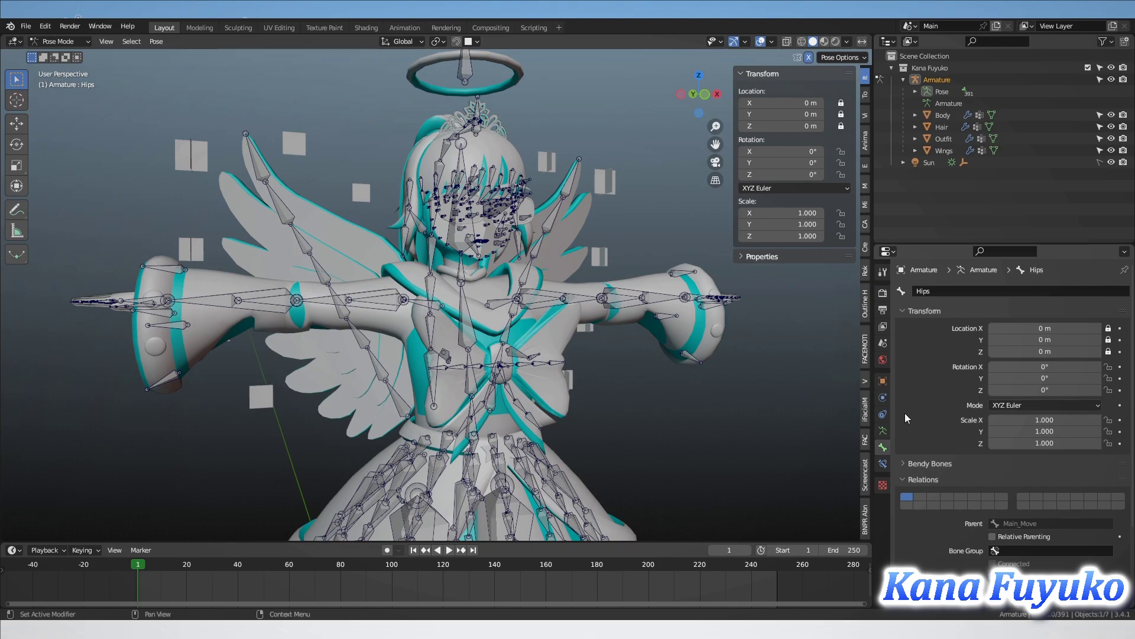
Look through the sidebar's add-on settings and bring up the Wiggle 2 settings with the animation options
click(867, 476)
scroll(867, 477, up, 2)
ctrl+scroll(867, 479, up, 4)
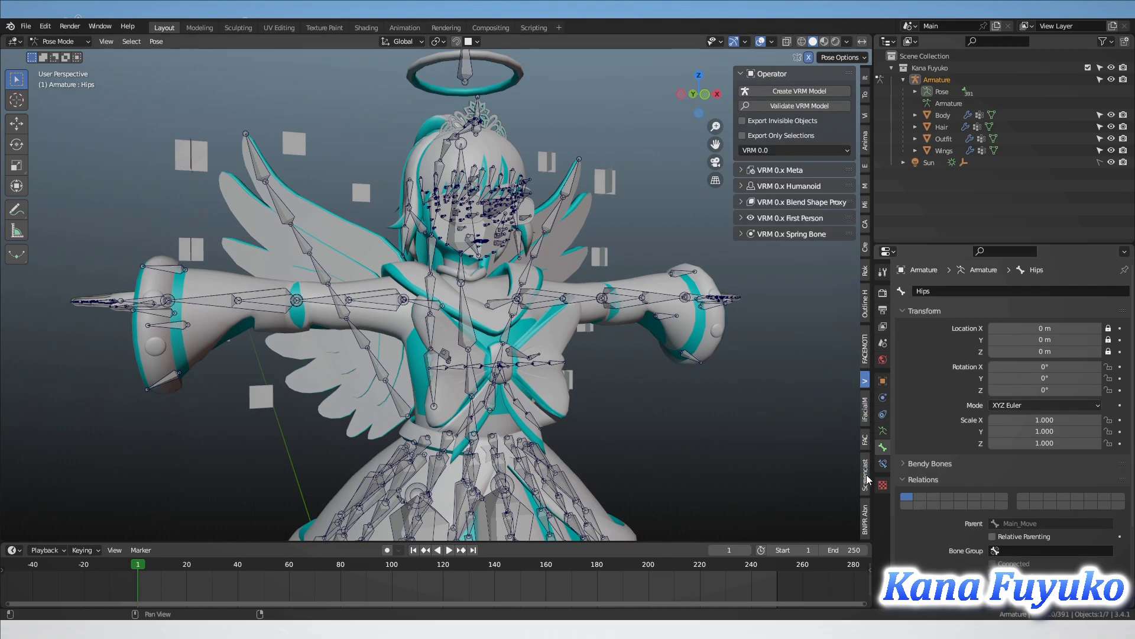
ctrl+scroll(866, 476, up, 1)
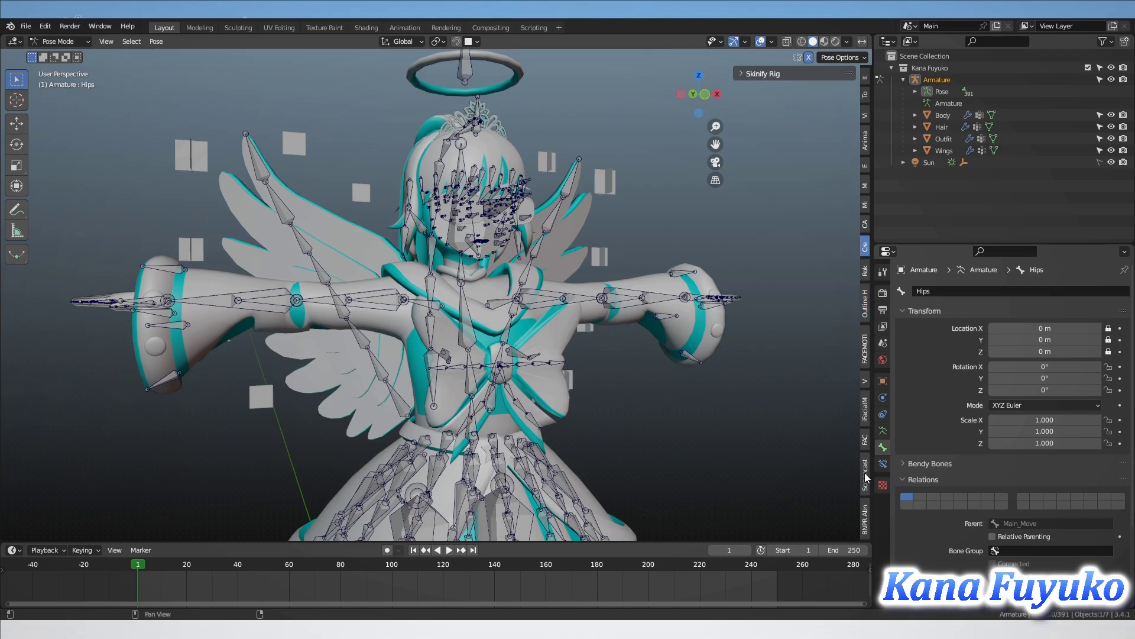
ctrl+scroll(866, 476, down, 3)
ctrl+scroll(865, 480, up, 2)
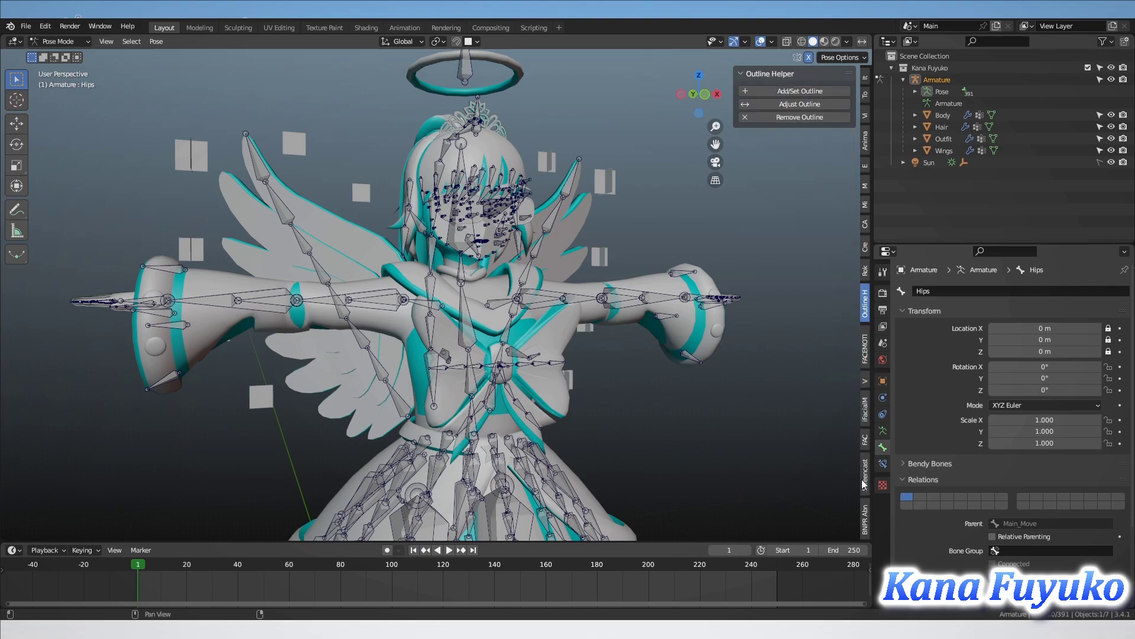
ctrl+scroll(863, 484, up, 2)
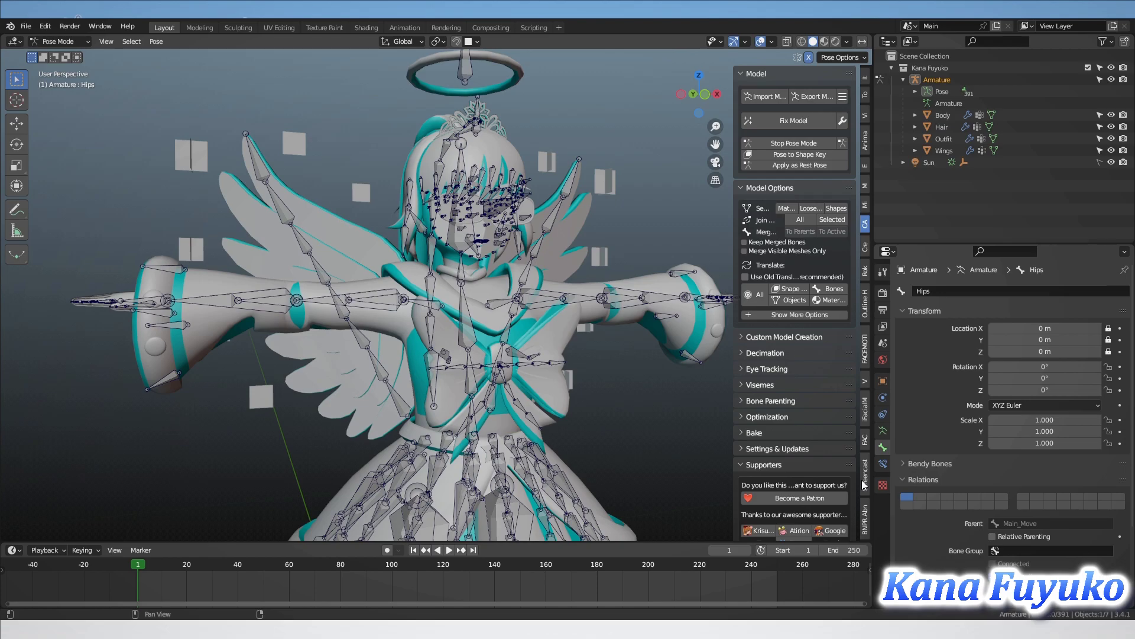
ctrl+scroll(863, 484, down, 5)
ctrl+scroll(863, 484, down, 4)
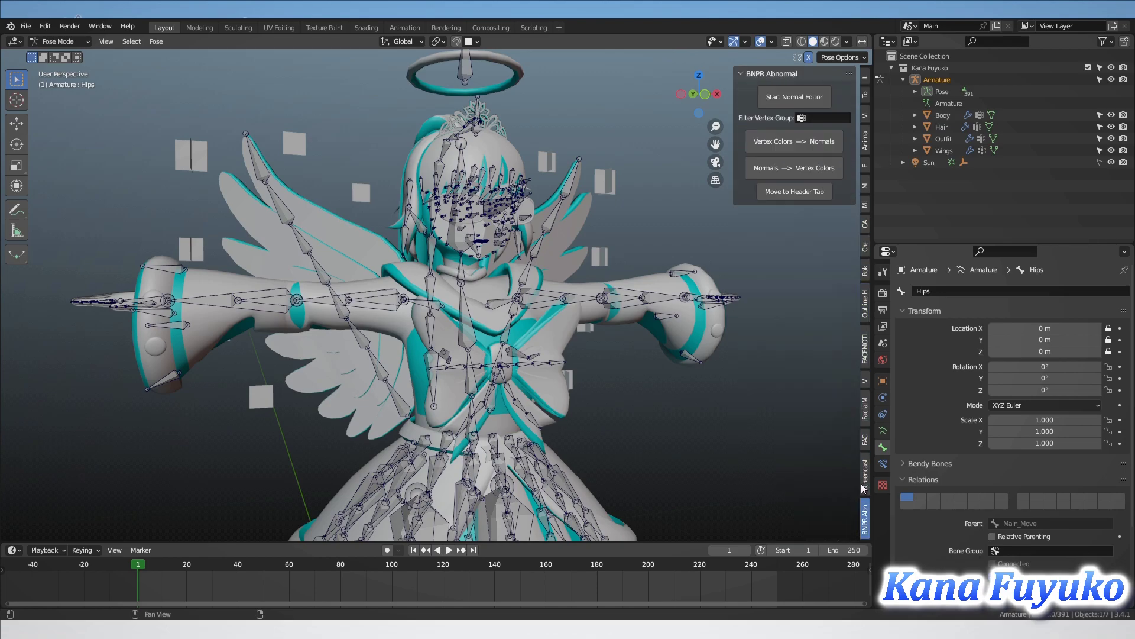
click(866, 141)
scroll(769, 210, up, 1)
mouse_move(750, 254)
middle_down()
mouse_move(769, 261)
mouse_move(772, 247)
middle_up()
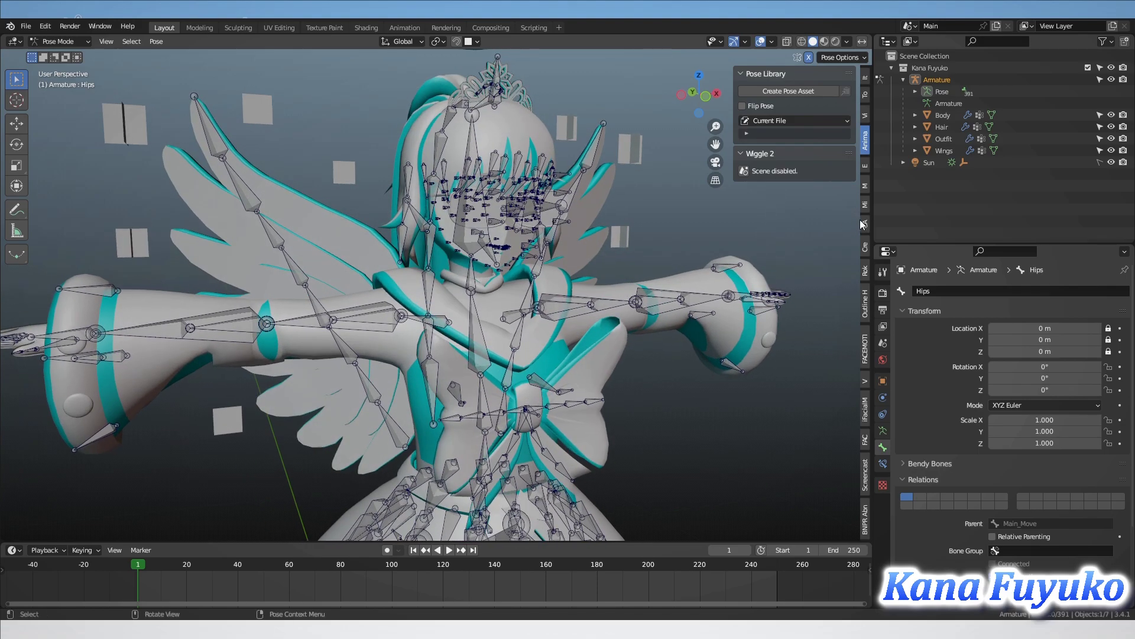
shift+middle_drag(540, 284, 515, 282)
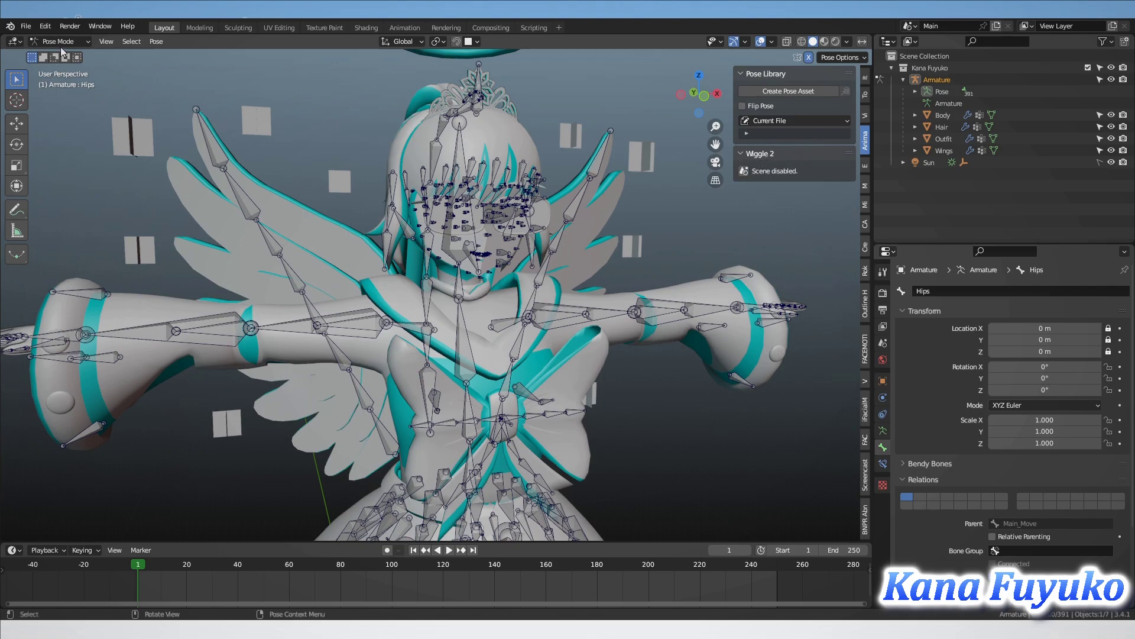
click(43, 27)
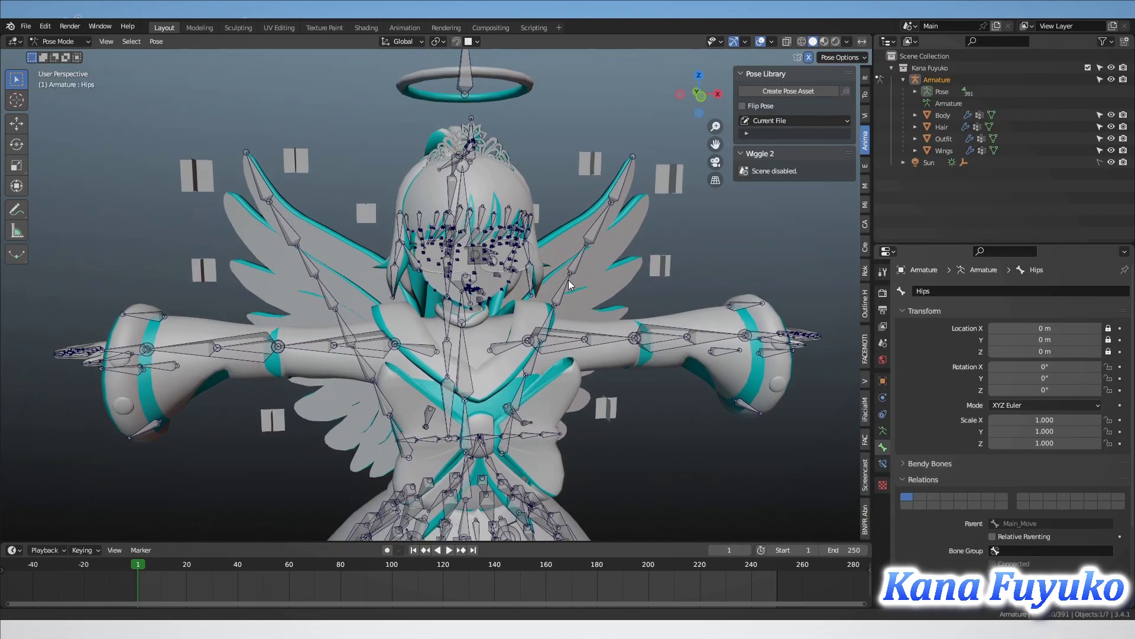
middle_drag(566, 263, 566, 252)
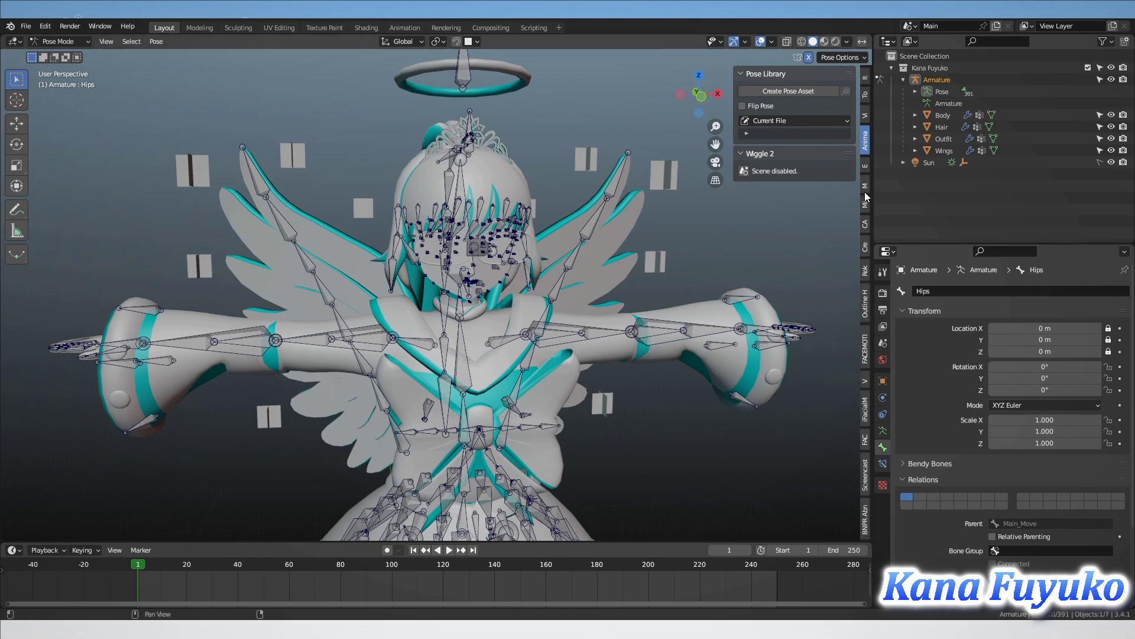
scroll(863, 155, up, 3)
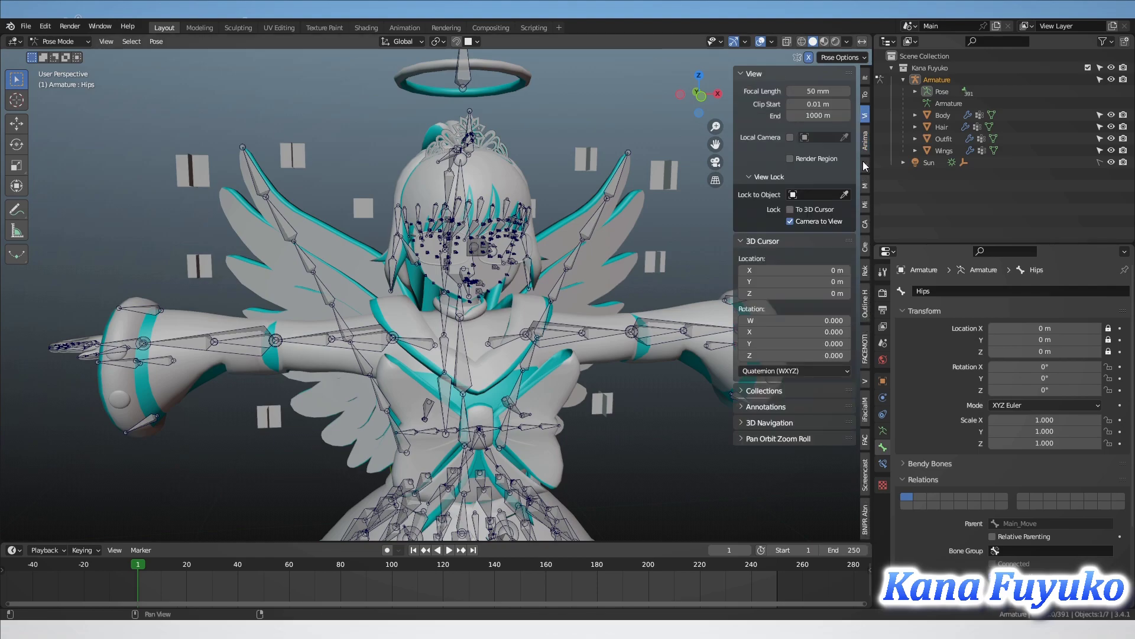
scroll(863, 156, down, 3)
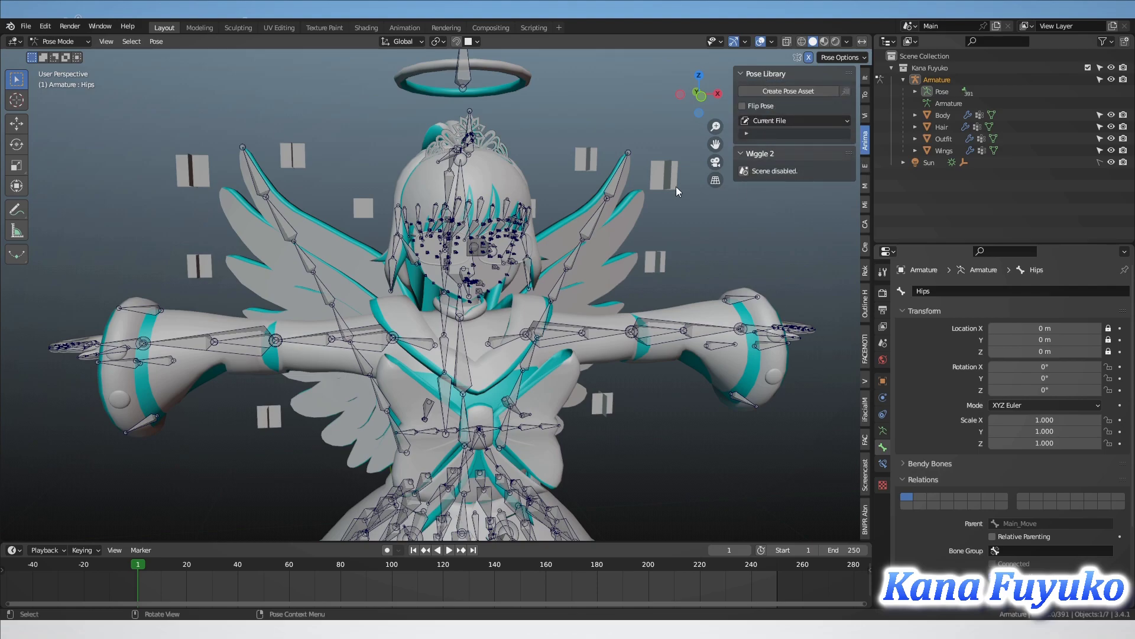
Enable Wiggle 2 for the scene
scroll(621, 247, up, 3)
middle_drag(621, 246, 583, 272)
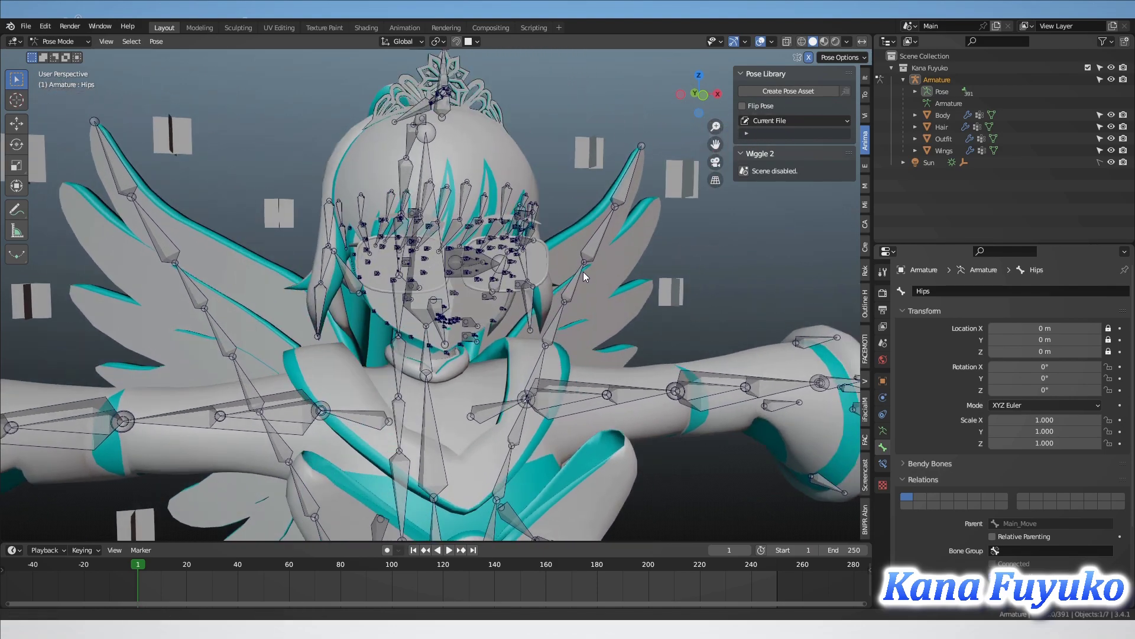
click(744, 170)
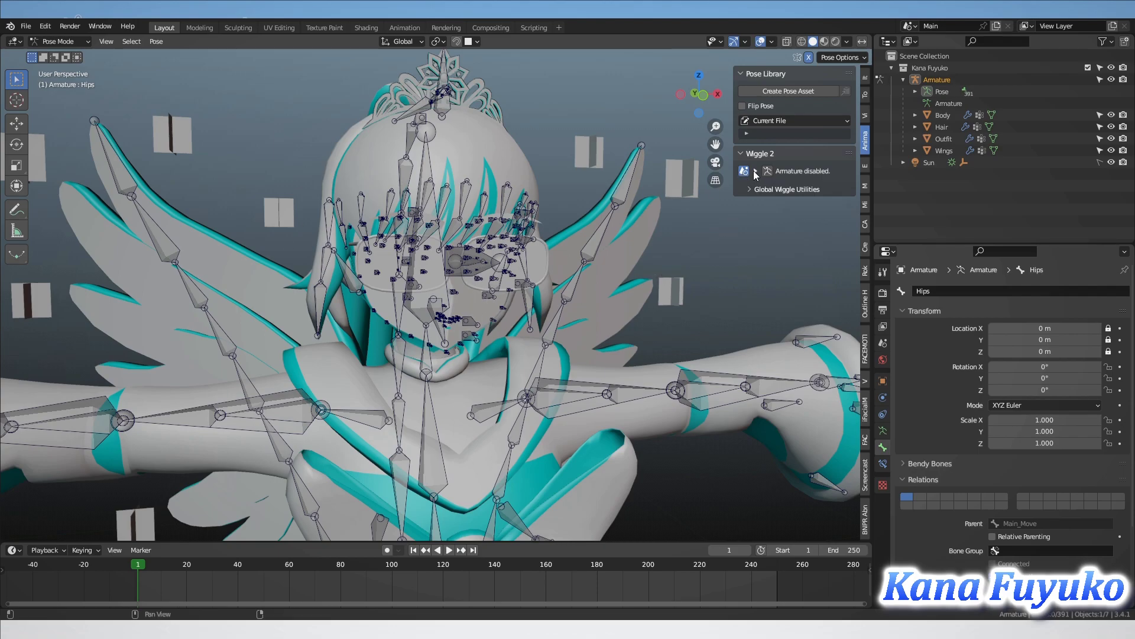
Enable Wiggle 2 for the armature from Object Mode and return to Pose Mode
click(66, 41)
click(63, 54)
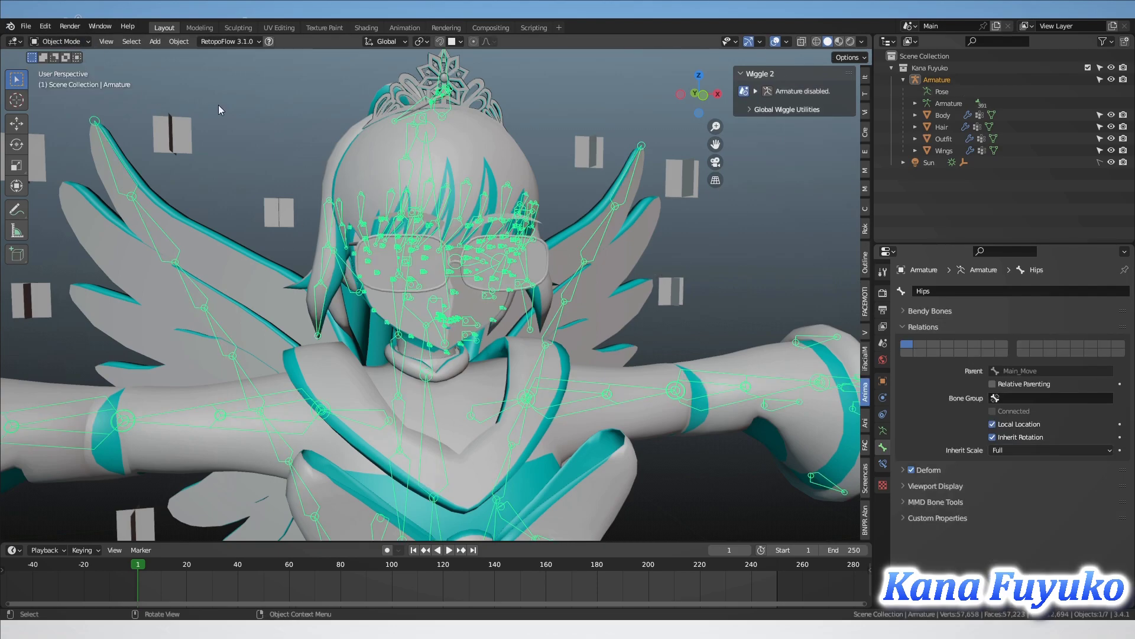
click(434, 164)
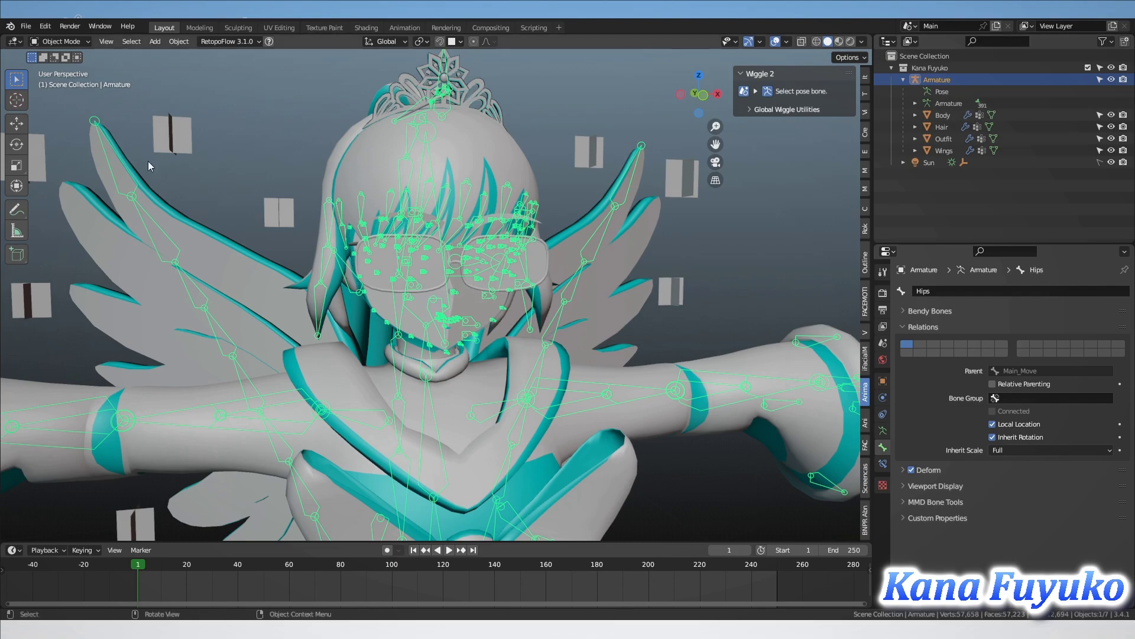
click(46, 41)
click(55, 81)
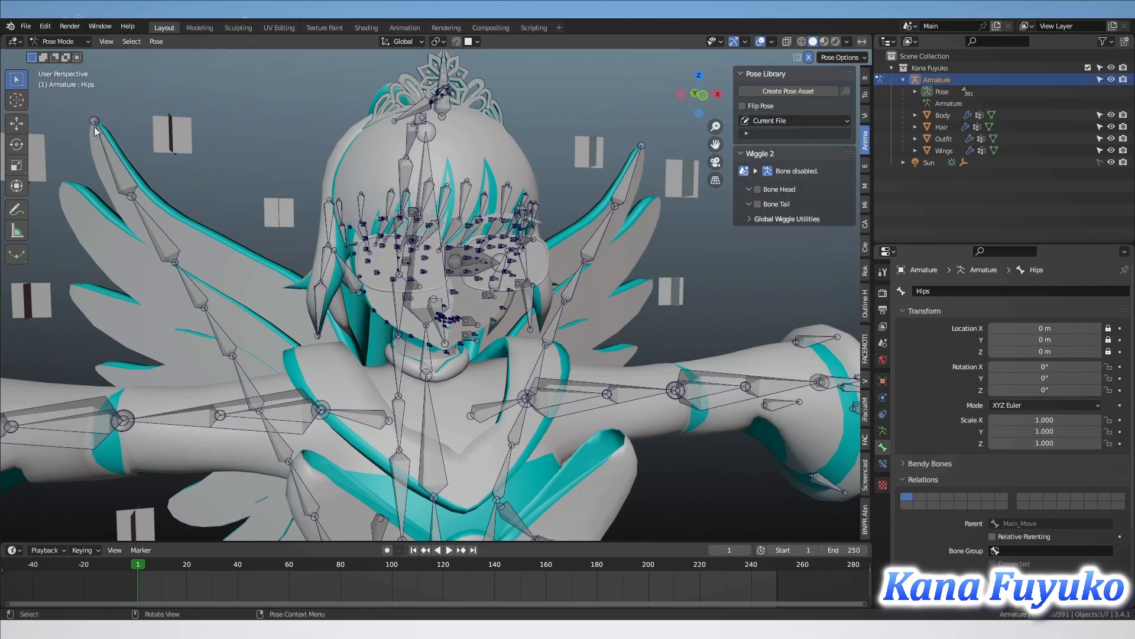
Select individual bones of the right side hair strand, such as Right_Side_Hair_1 and Right_Side_Hair_3
middle_drag(253, 216, 385, 229)
click(387, 226)
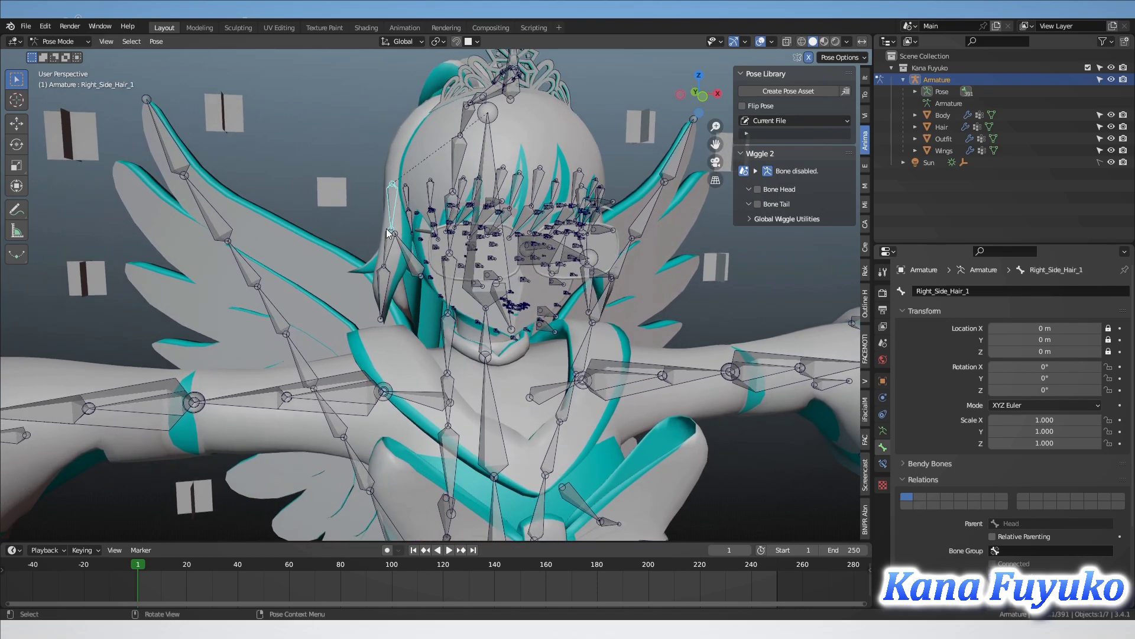
click(386, 266)
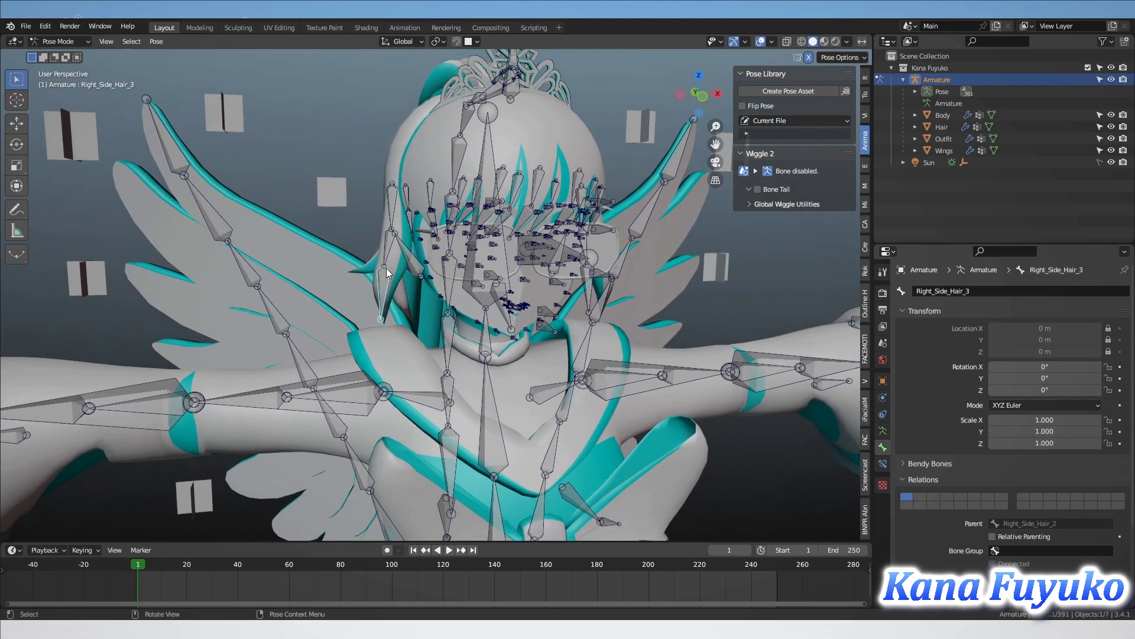
middle_drag(385, 268, 363, 296)
scroll(363, 297, down, 2)
scroll(408, 370, up, 1)
Select the upper row of skirt bones around the waist from the left orthographic view
shift+middle_drag(415, 380, 384, 152)
scroll(378, 253, down, 2)
scroll(379, 251, up, 1)
key(ctrl+KP_3)
scroll(378, 251, up, 5)
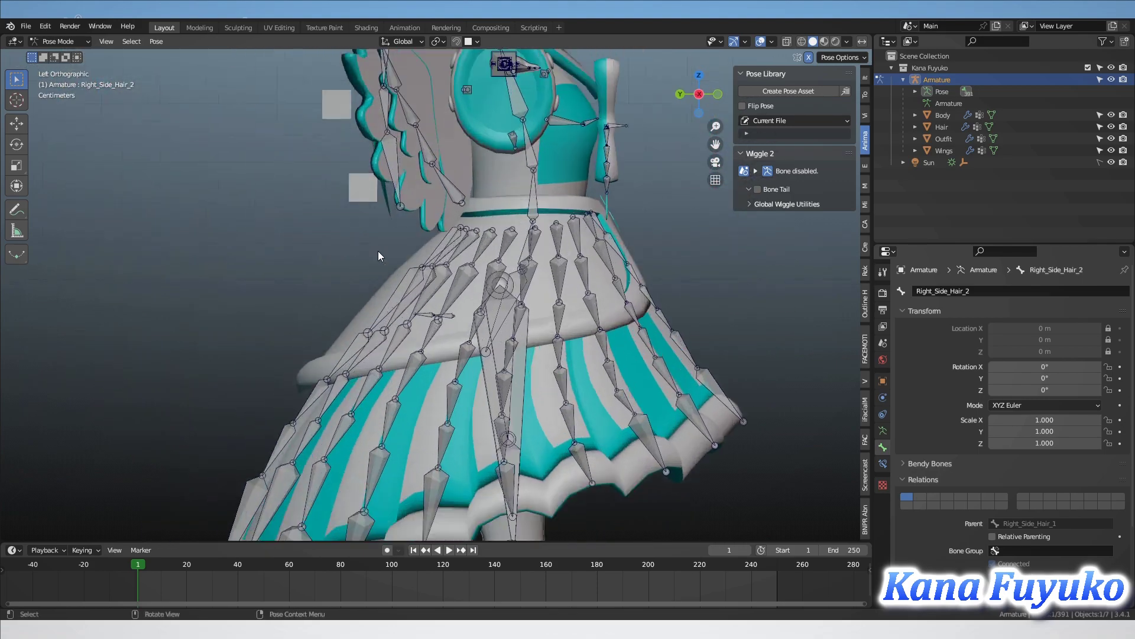
drag(438, 205, 501, 232)
scroll(560, 204, up, 8)
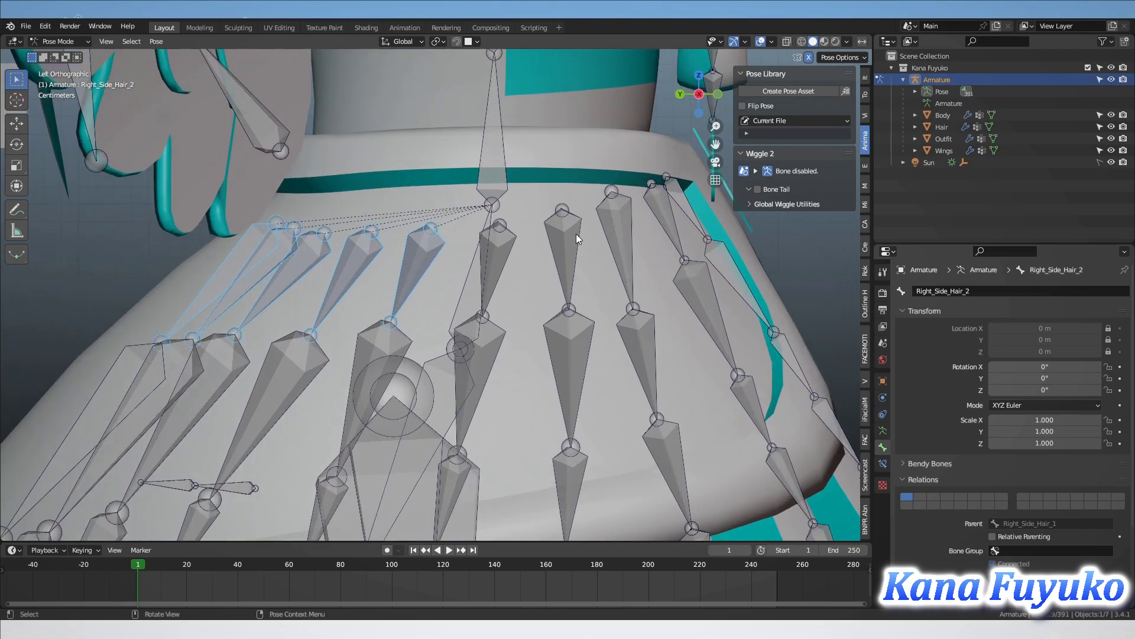
shift+drag(689, 171, 505, 230)
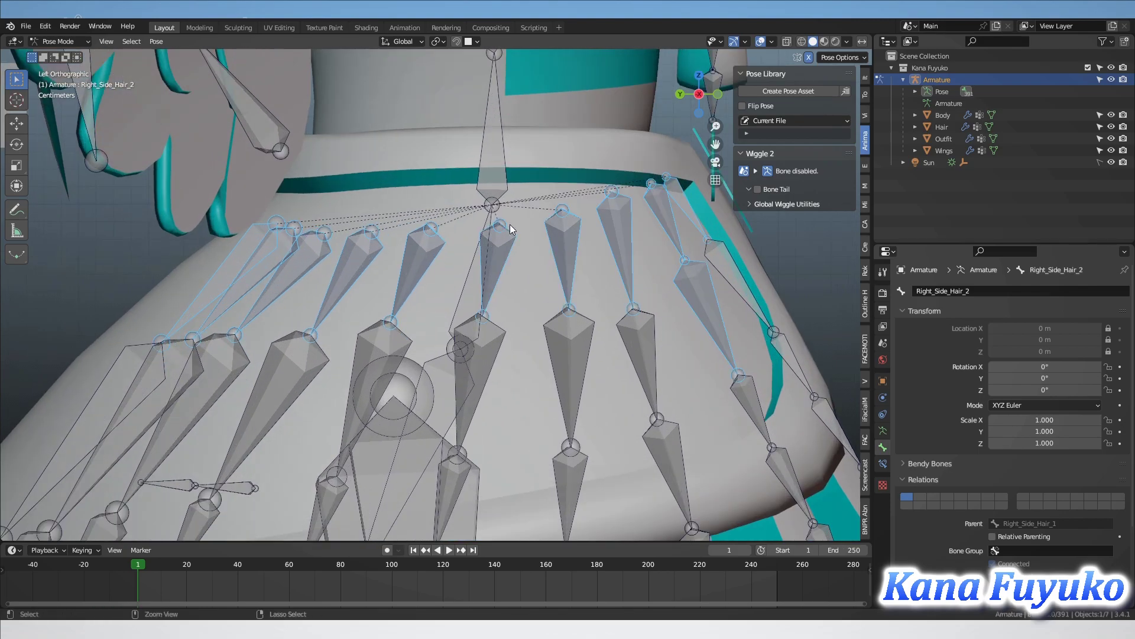
Extend the selection to the linked skirt chains and deselect the row of root bones at the waist
key(ctrl+l)
scroll(511, 227, down, 3)
key(c)
middle_drag(556, 232, 651, 178)
right_click(308, 266)
scroll(307, 272, down, 3)
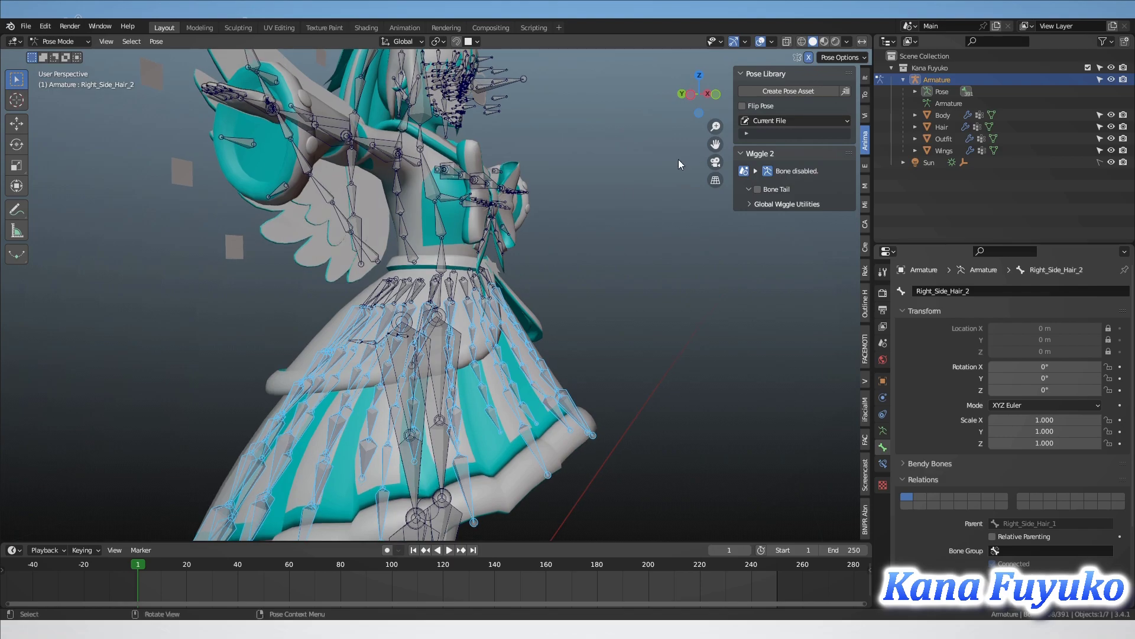
Enable Bone Tail wiggle for the selected skirt bones, play the animation to test it, and return to frame 1
click(758, 189)
scroll(488, 360, down, 2)
key(space)
middle_drag(526, 321, 440, 323)
key(space)
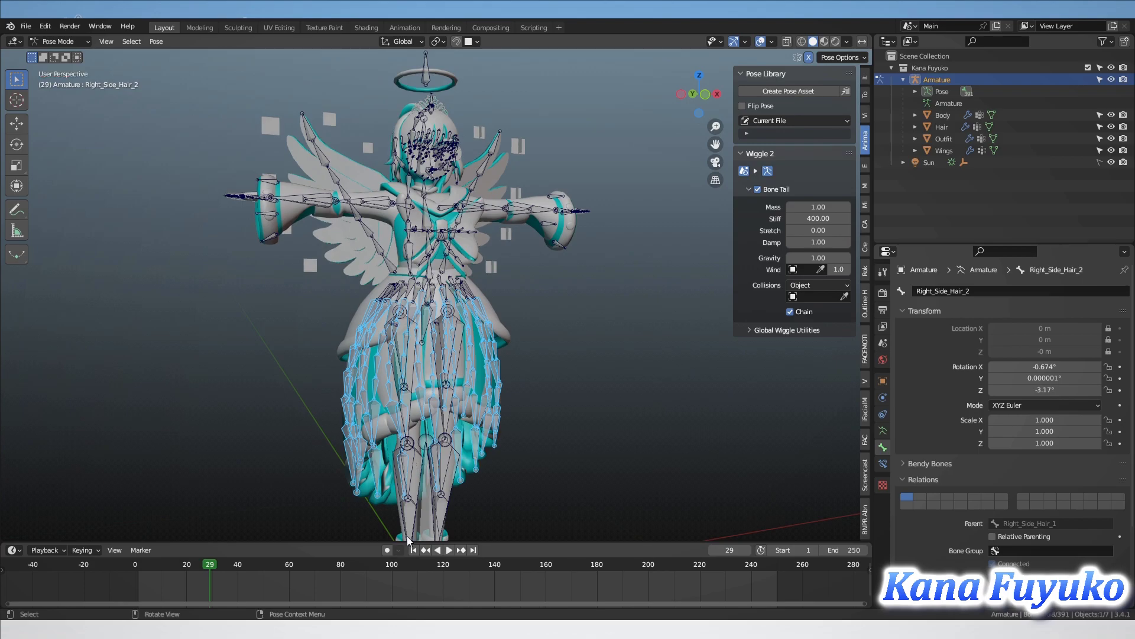
click(414, 550)
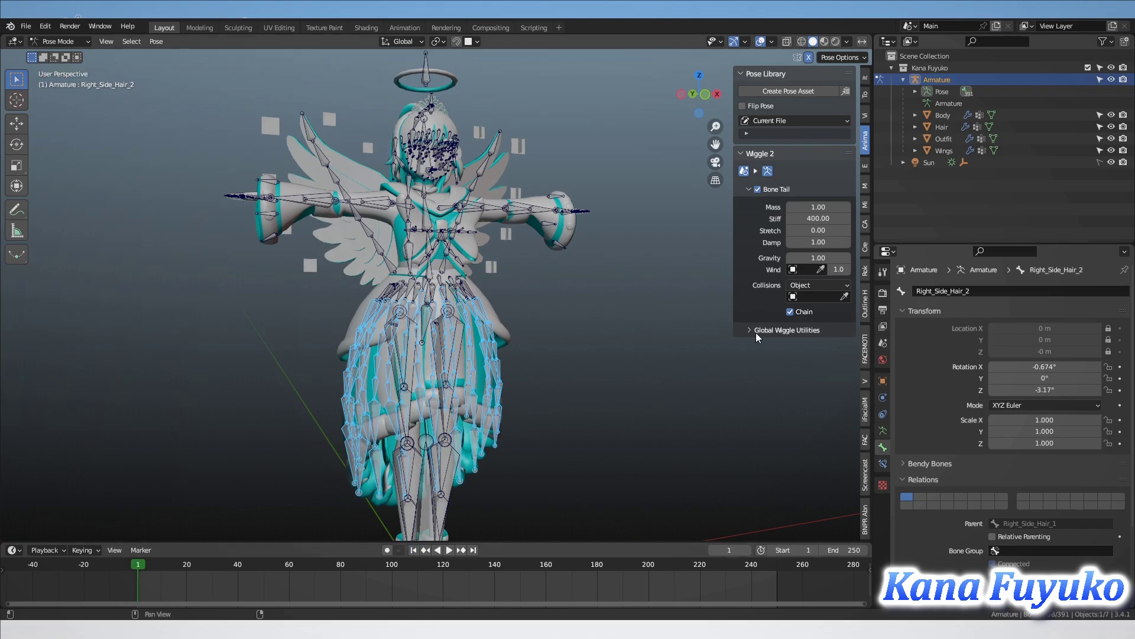
Select the outer bones of both upper wing chains
scroll(378, 160, up, 4)
shift+middle_drag(379, 148, 400, 378)
scroll(332, 231, up, 3)
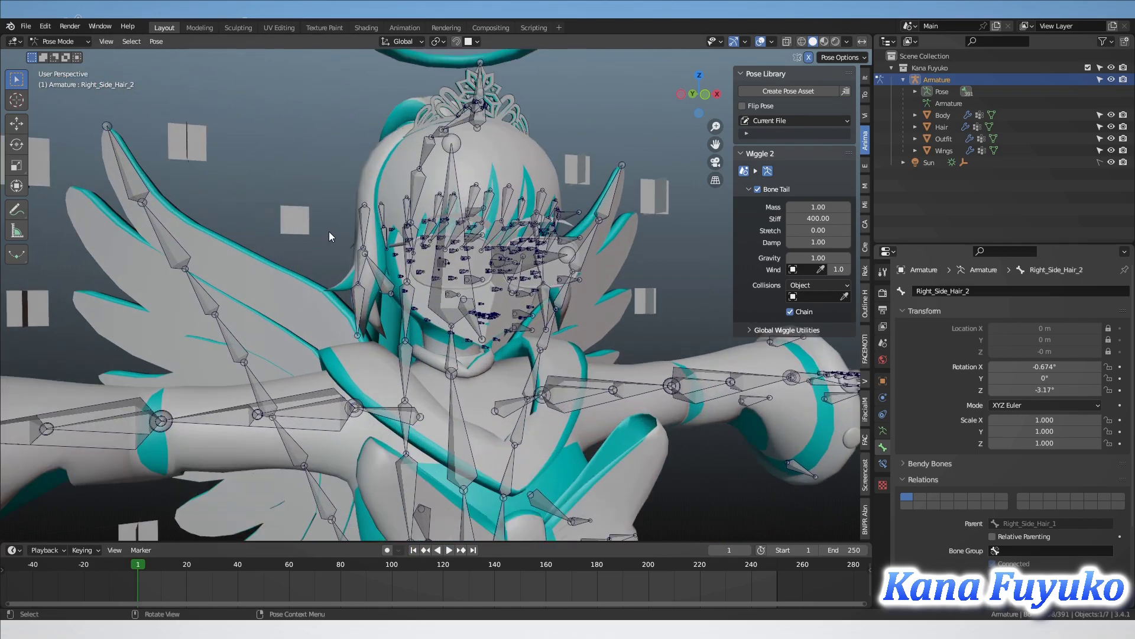
middle_drag(332, 232, 312, 218)
drag(169, 156, 288, 326)
shift+middle_drag(282, 354, 311, 233)
shift+scroll(548, 264, up, 4)
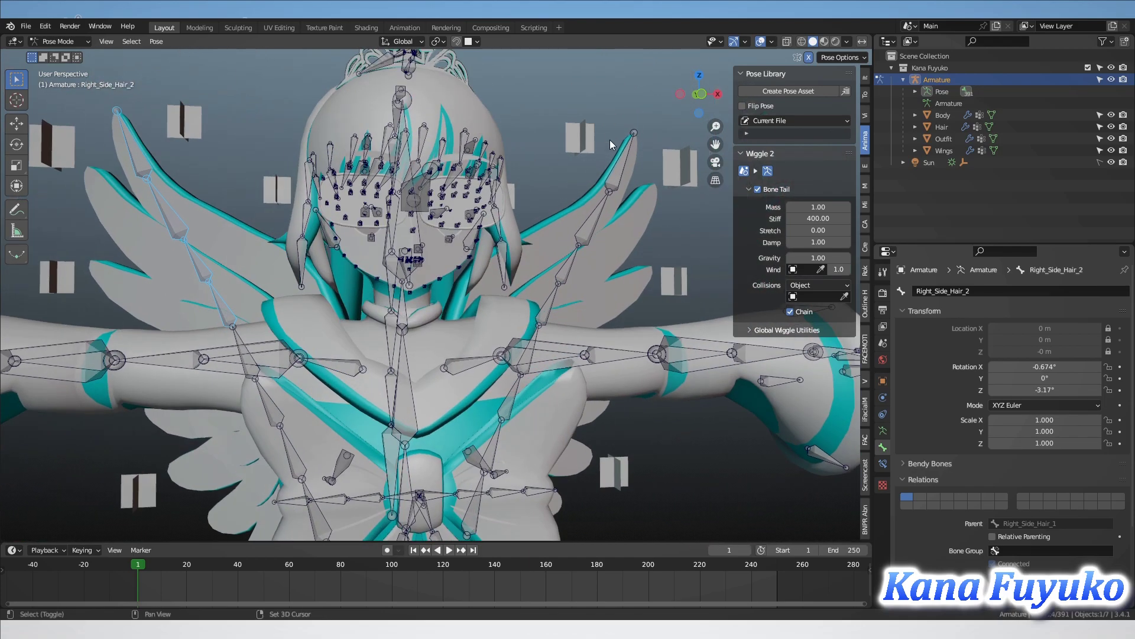
shift+click(500, 260)
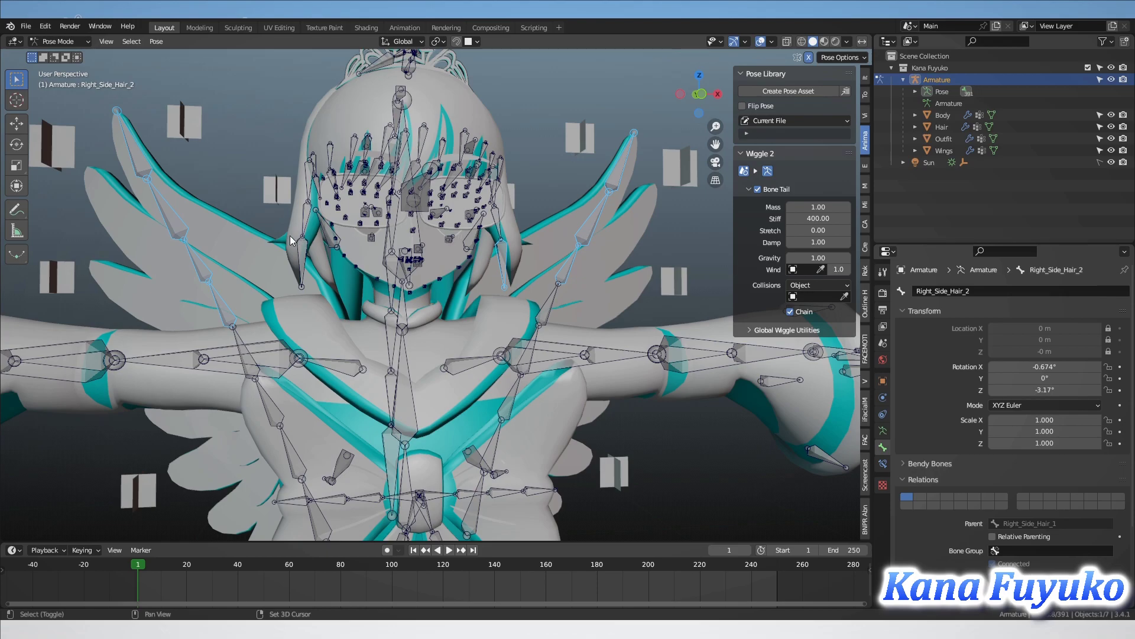
Add the ponytail and side hair bones to the wing selection, leaving out their root bones
mouse_move(334, 241)
middle_down()
mouse_move(412, 285)
mouse_move(402, 282)
middle_up()
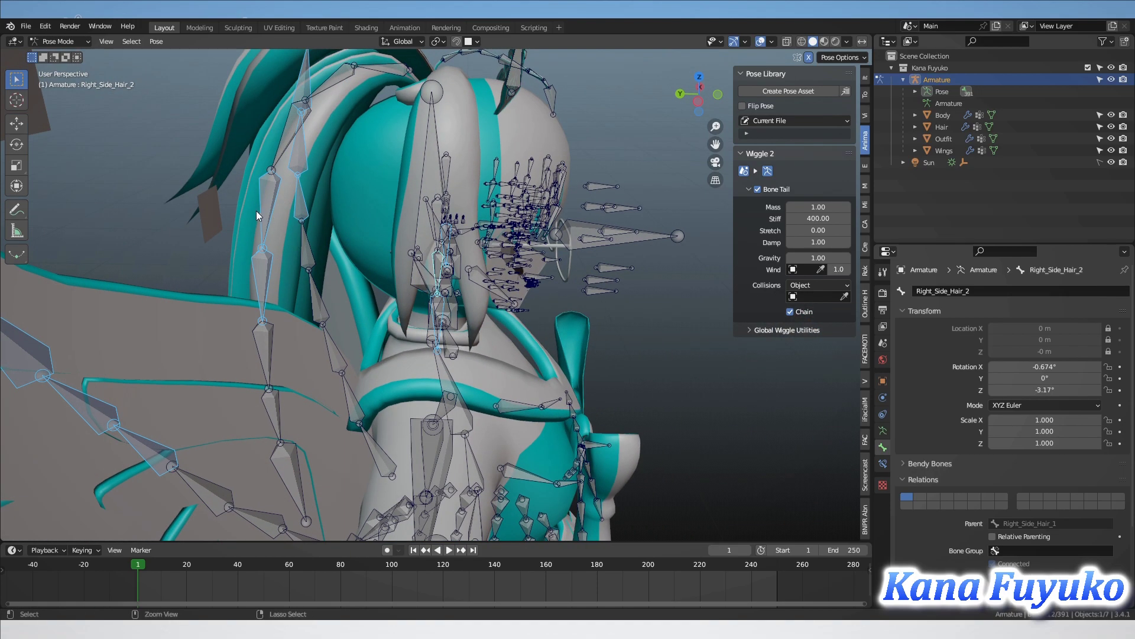
scroll(272, 258, down, 2)
key(c)
key(Escape)
middle_drag(520, 237, 432, 324)
key(c)
key(Escape)
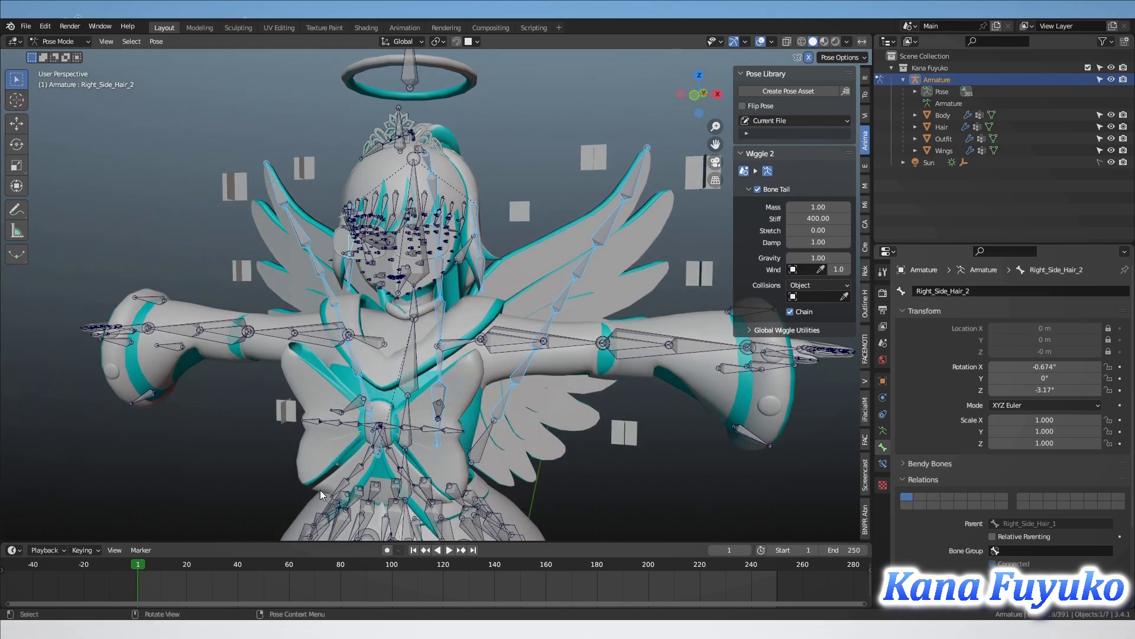
Make Right_Wing_2 the active bone and enable Bone Tail wiggle for the selected wing and hair bones
middle_drag(323, 496, 358, 464)
click(764, 190)
click(764, 190)
key(ctrl+z)
key(ctrl+shift+z)
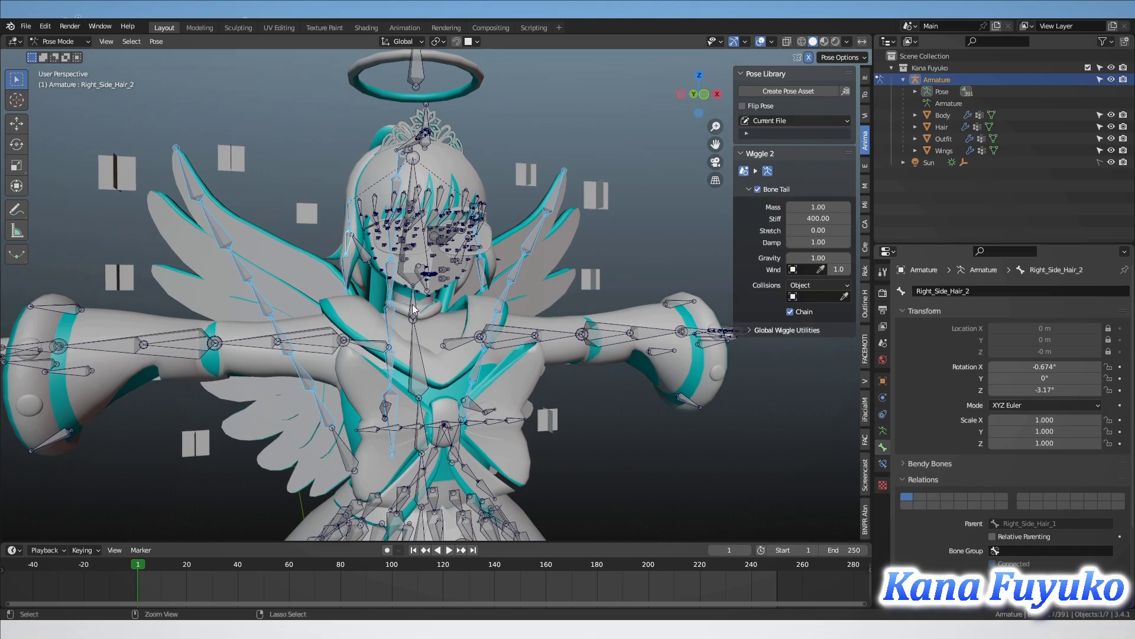
shift+click(318, 406)
click(774, 190)
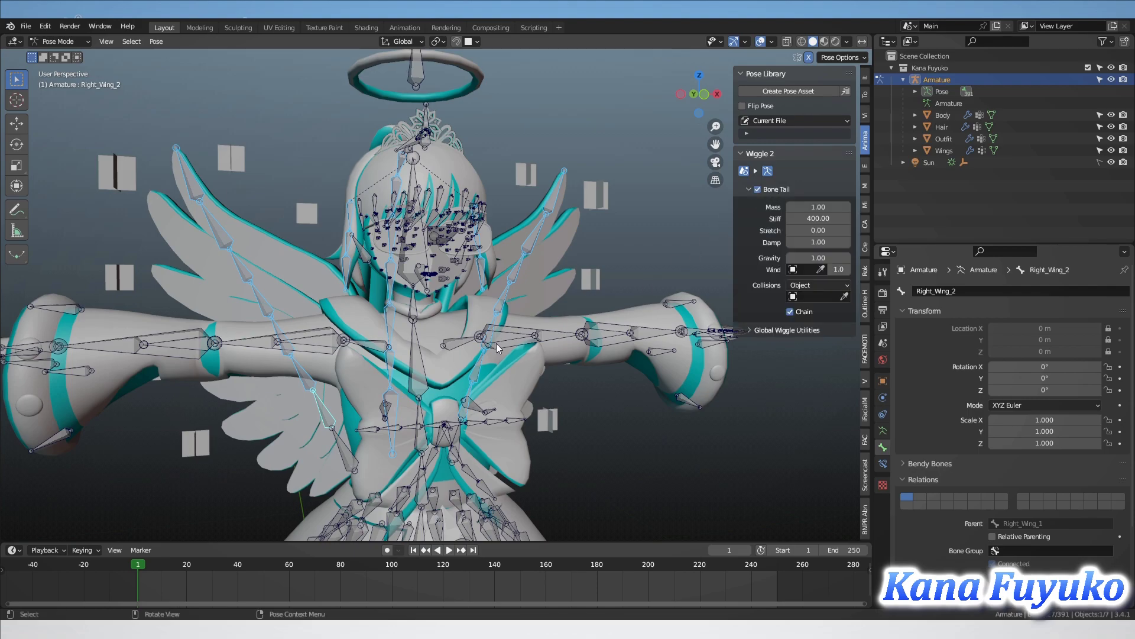
Play the animation to preview the wiggle on the wings and hair, and return to frame 1
scroll(496, 348, down, 1)
key(space)
scroll(496, 347, down, 1)
mouse_move(430, 367)
middle_down()
mouse_move(549, 368)
mouse_move(524, 389)
mouse_move(421, 380)
middle_up()
key(space)
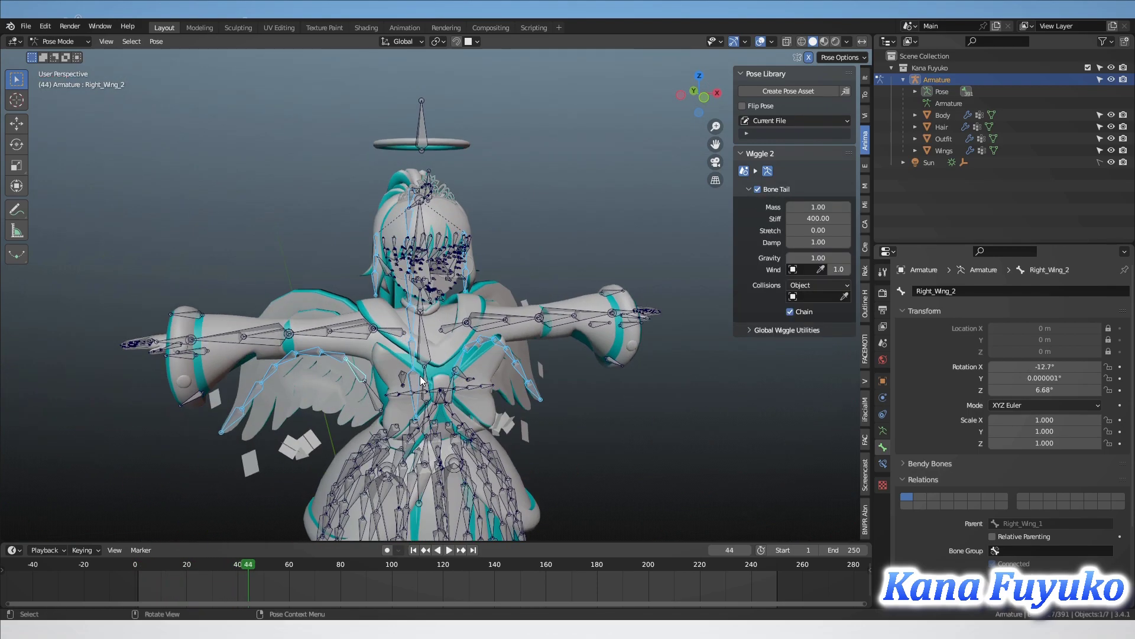
key(space)
middle_drag(418, 423, 424, 373)
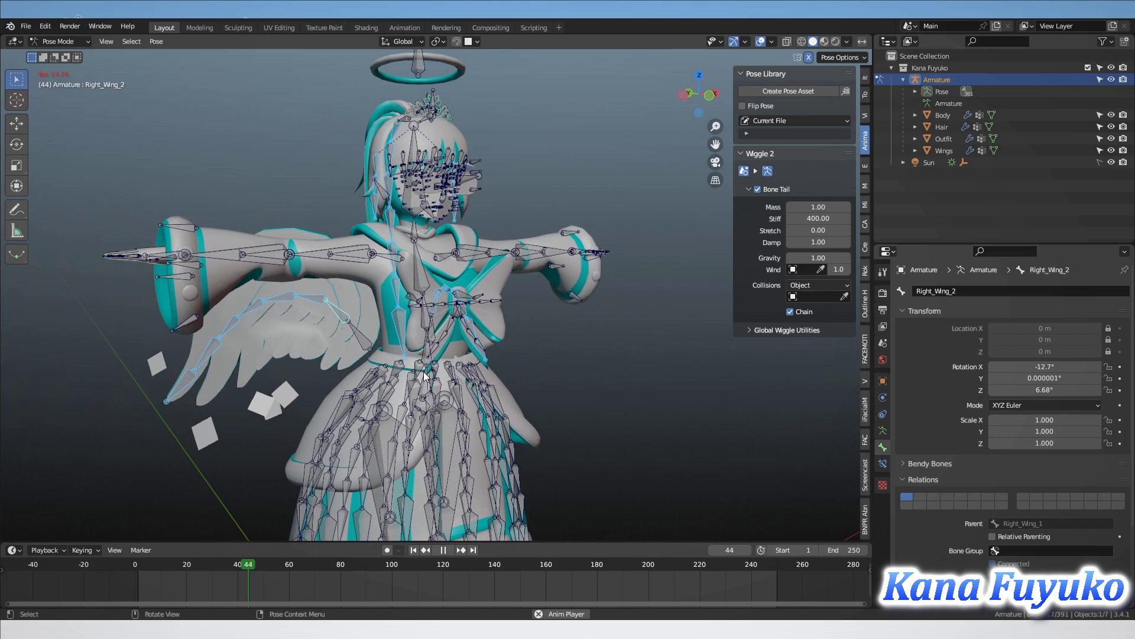
key(space)
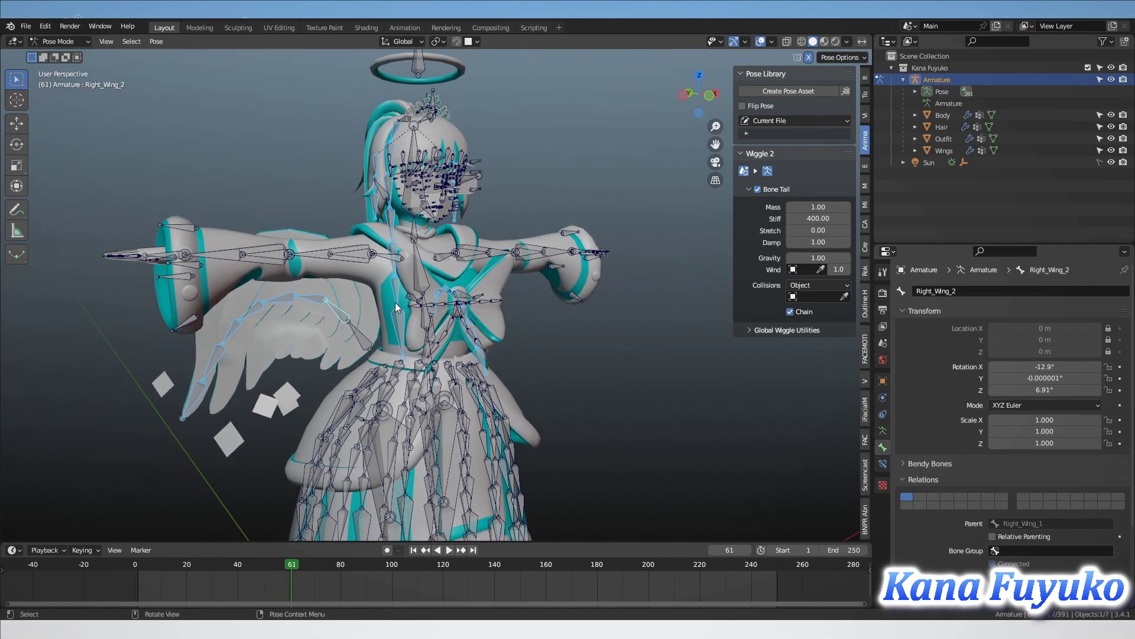
click(414, 551)
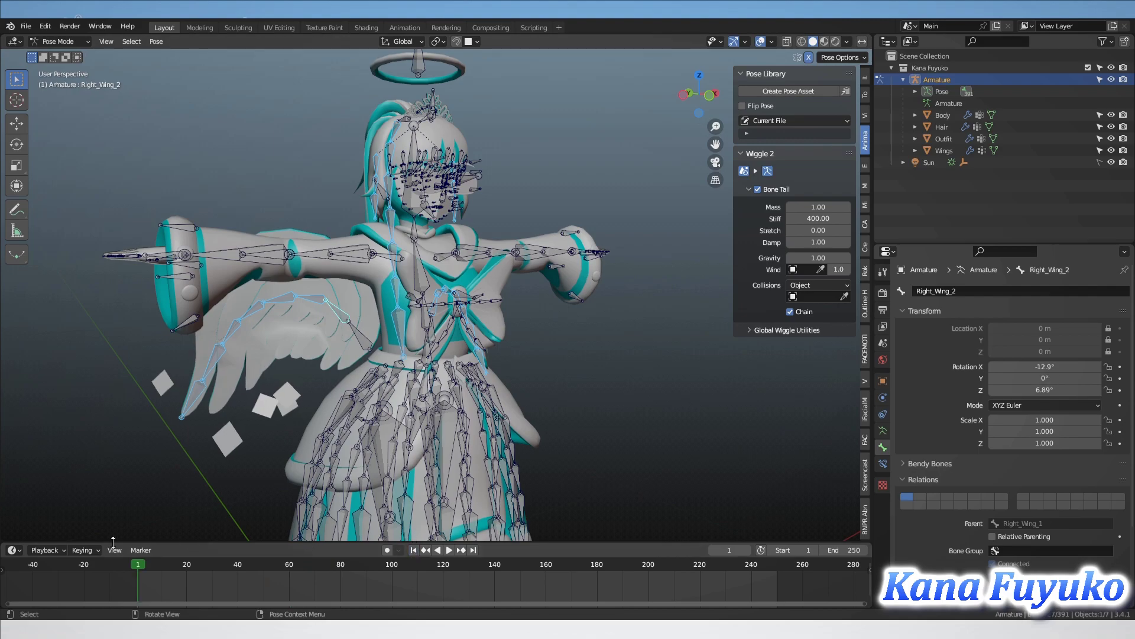
Select all bones and reset their physics with the Global Wiggle Utilities
middle_drag(266, 403, 430, 374)
scroll(360, 329, down, 3)
key(a)
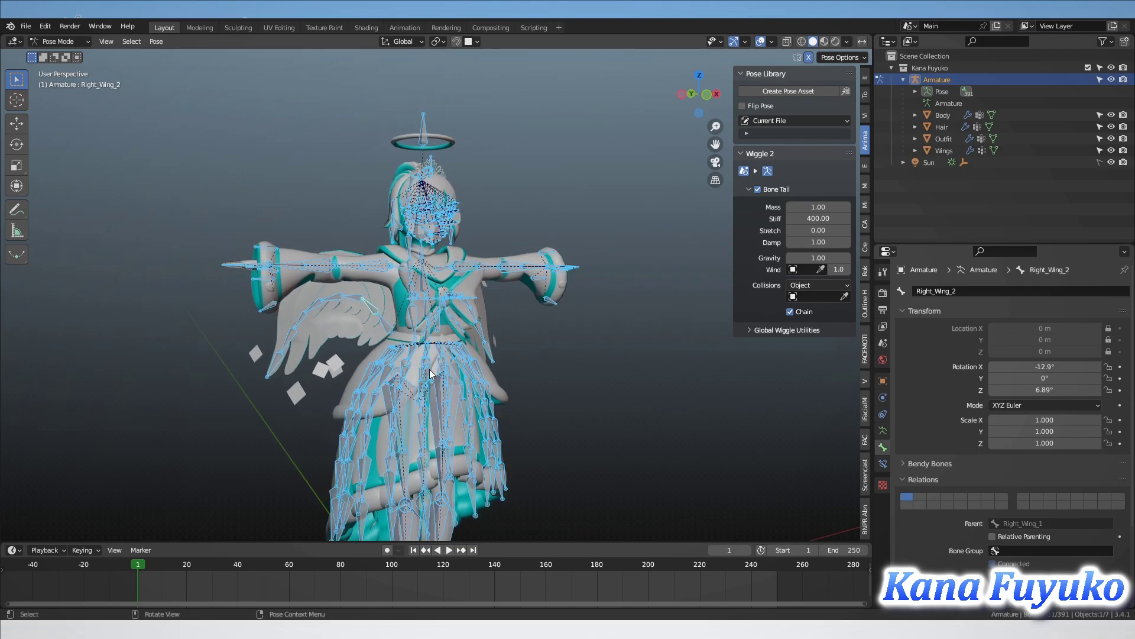
click(764, 331)
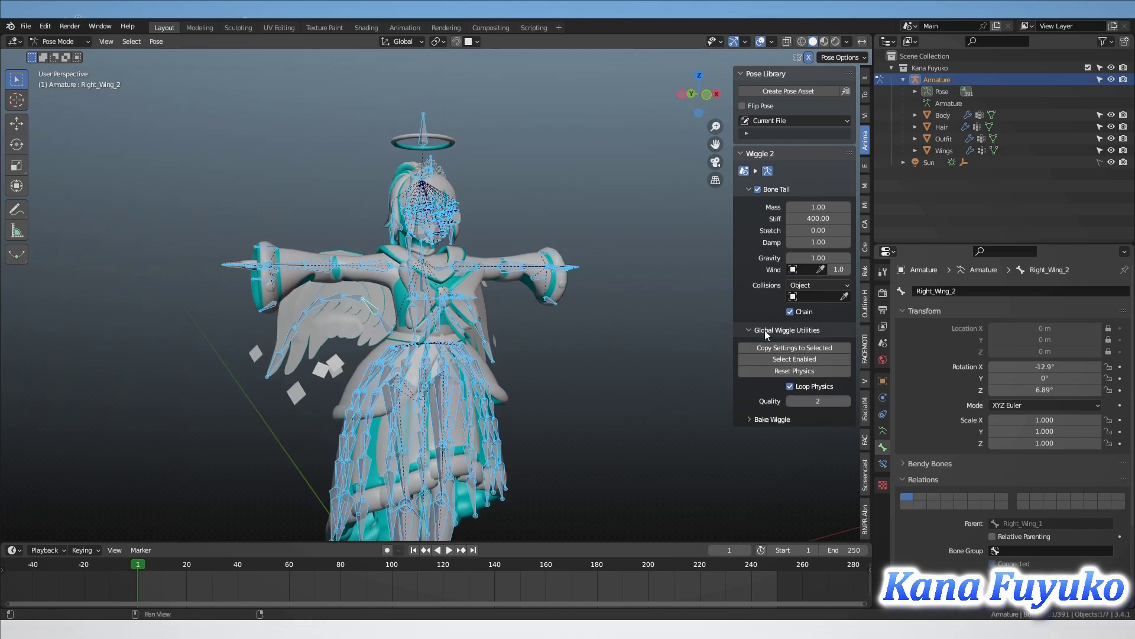
click(776, 371)
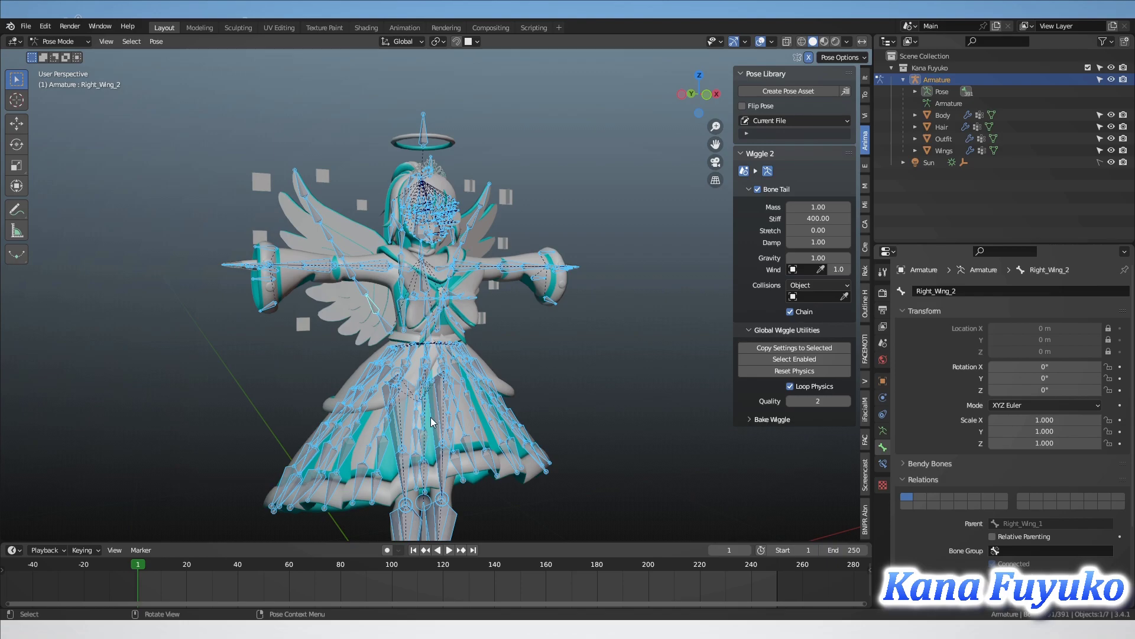
Start the animation playback to watch the wiggle physics and clear the bone selection
key(space)
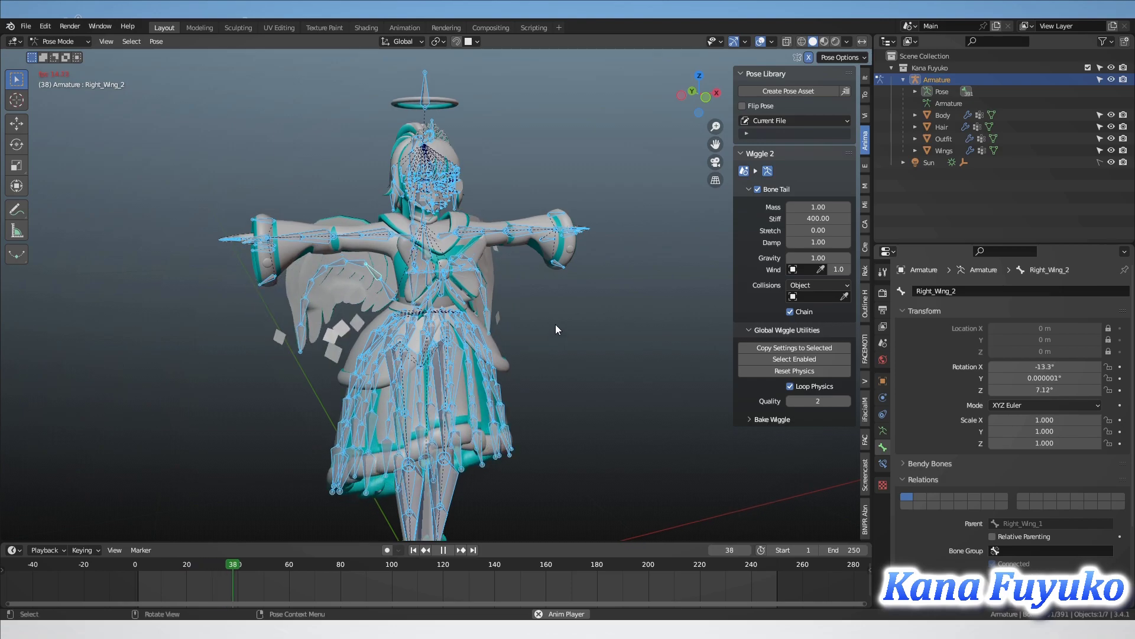
click(555, 325)
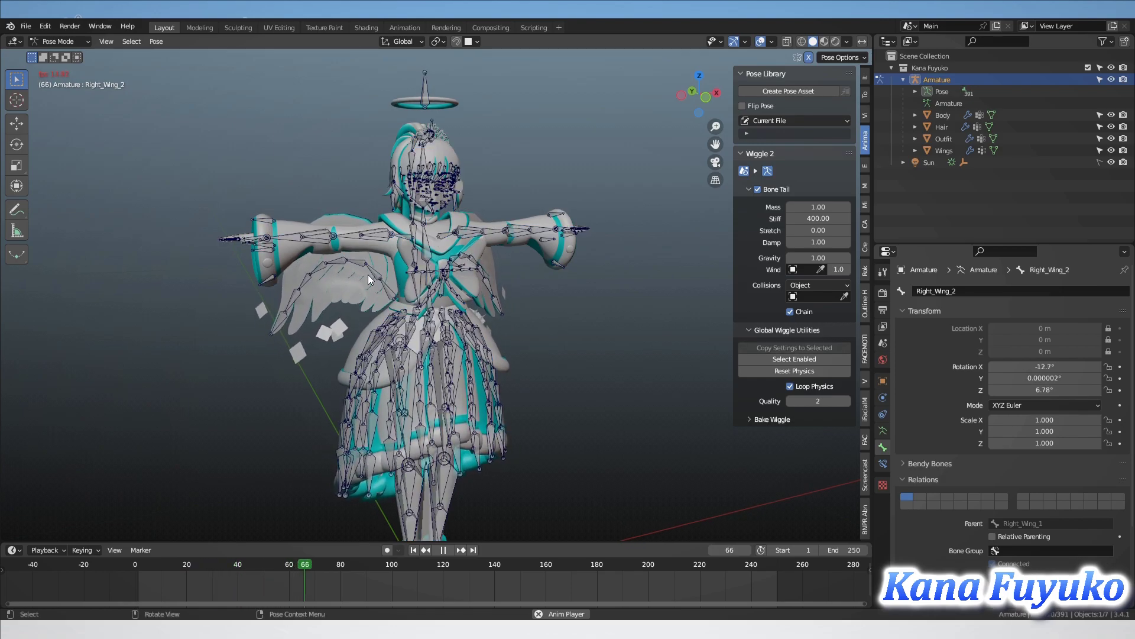
middle_drag(372, 273, 506, 266)
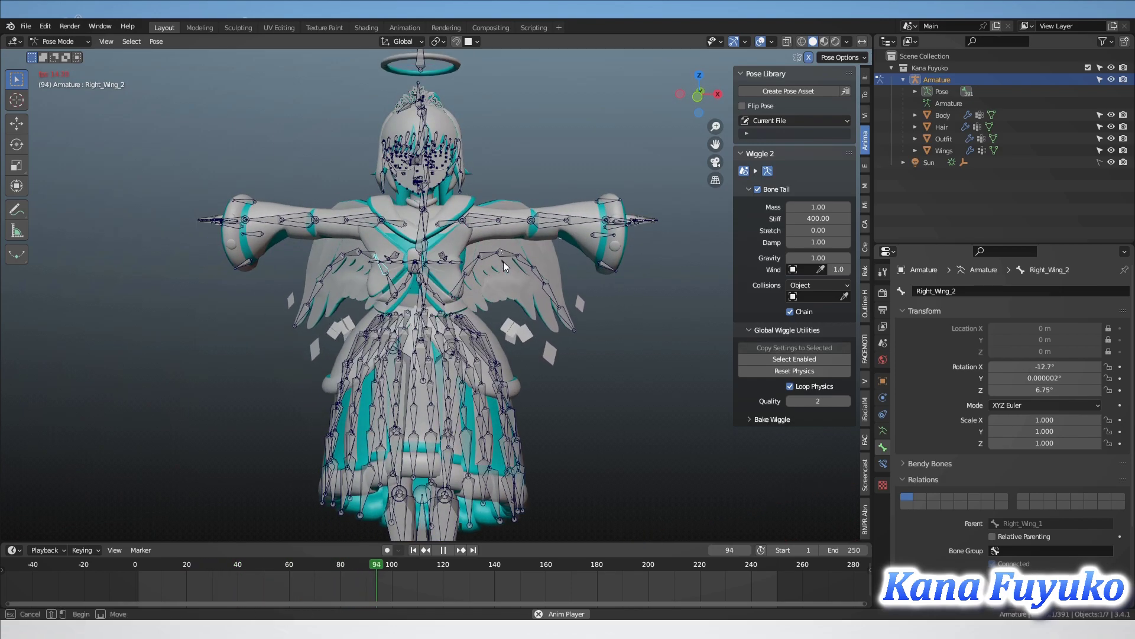
Select the linked wing chains on both sides and raise the wing bones' Bone Tail stiffness
shift+drag(504, 262, 504, 261)
key(ctrl+l)
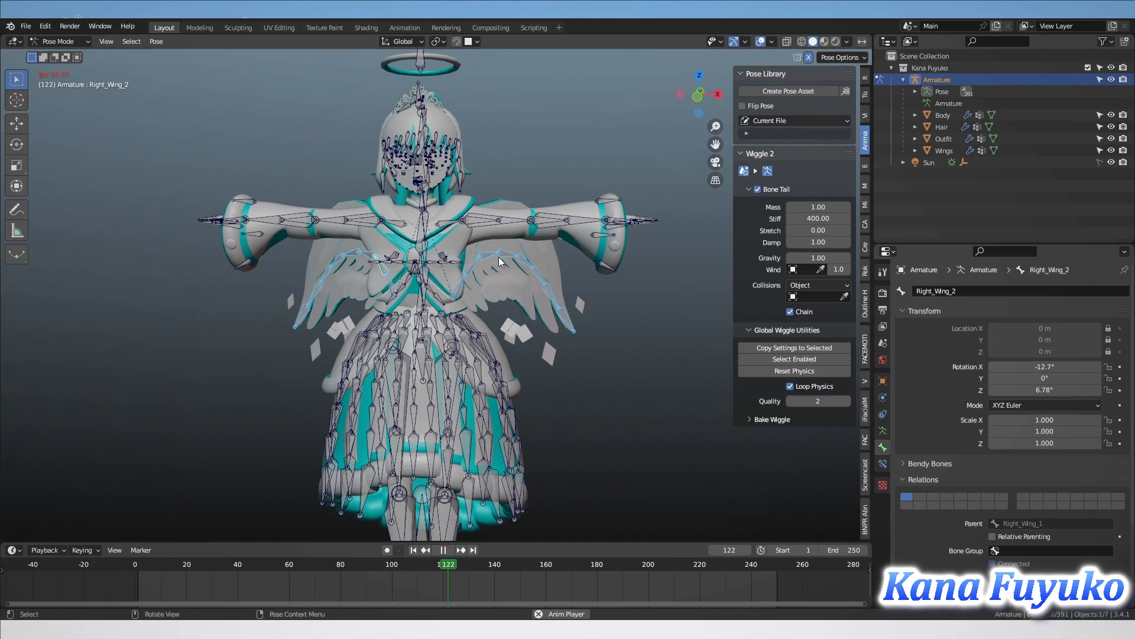
scroll(508, 284, up, 3)
key(c)
key(Escape)
scroll(471, 302, down, 2)
mouse_move(467, 331)
middle_down()
mouse_move(503, 366)
mouse_move(508, 350)
middle_up()
drag(819, 219, 937, 218)
Select the ponytail bones with Ponytail_2 active and raise their Bone Tail stiffness to 877.18
scroll(459, 278, up, 3)
middle_drag(458, 278, 408, 363)
mouse_move(408, 236)
shift+middle_down()
mouse_move(376, 354)
mouse_move(490, 340)
mouse_move(417, 254)
shift+middle_up()
scroll(372, 349, up, 2)
click(382, 172)
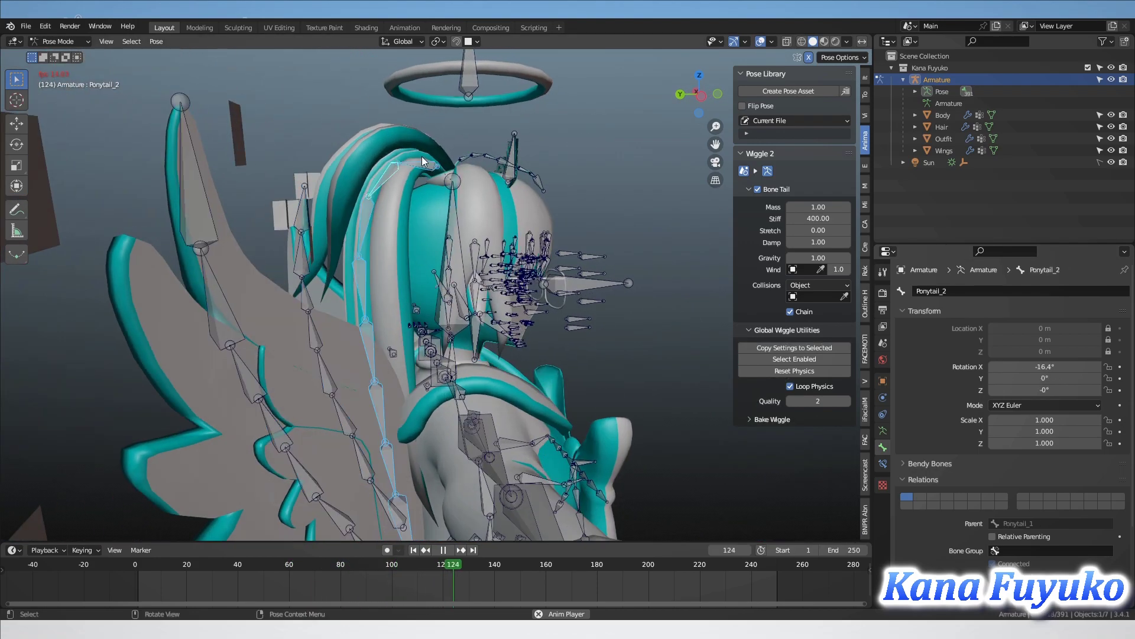
drag(810, 219, 899, 218)
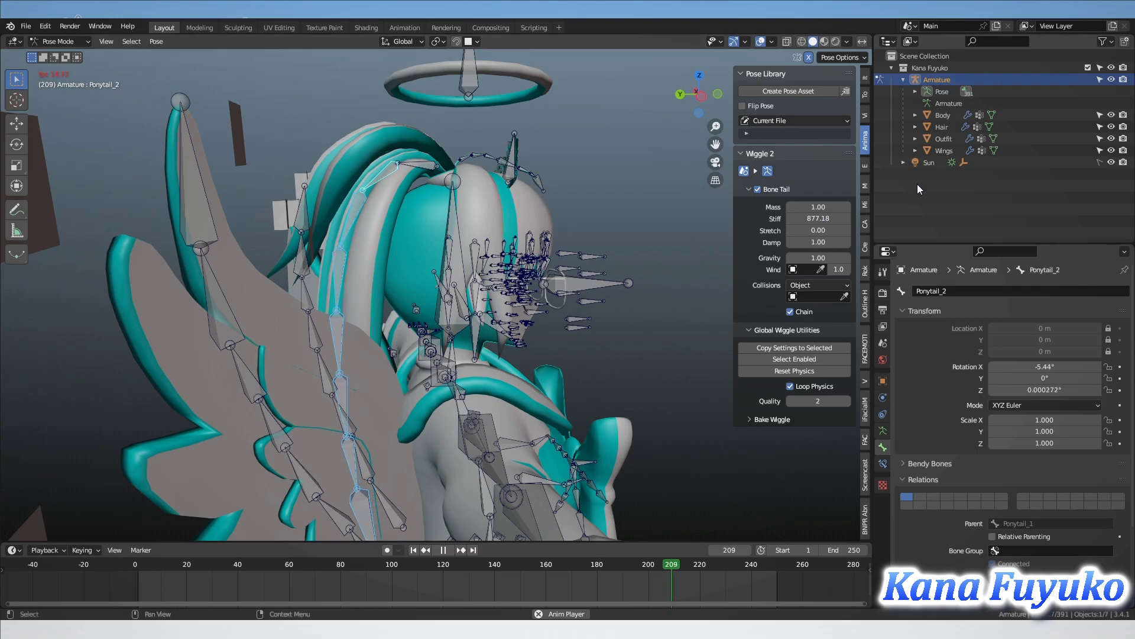
Set the ponytail bones' Bone Tail mass to 0.30 and raise the stiffness to 1224.16
click(818, 207)
text(1.0)
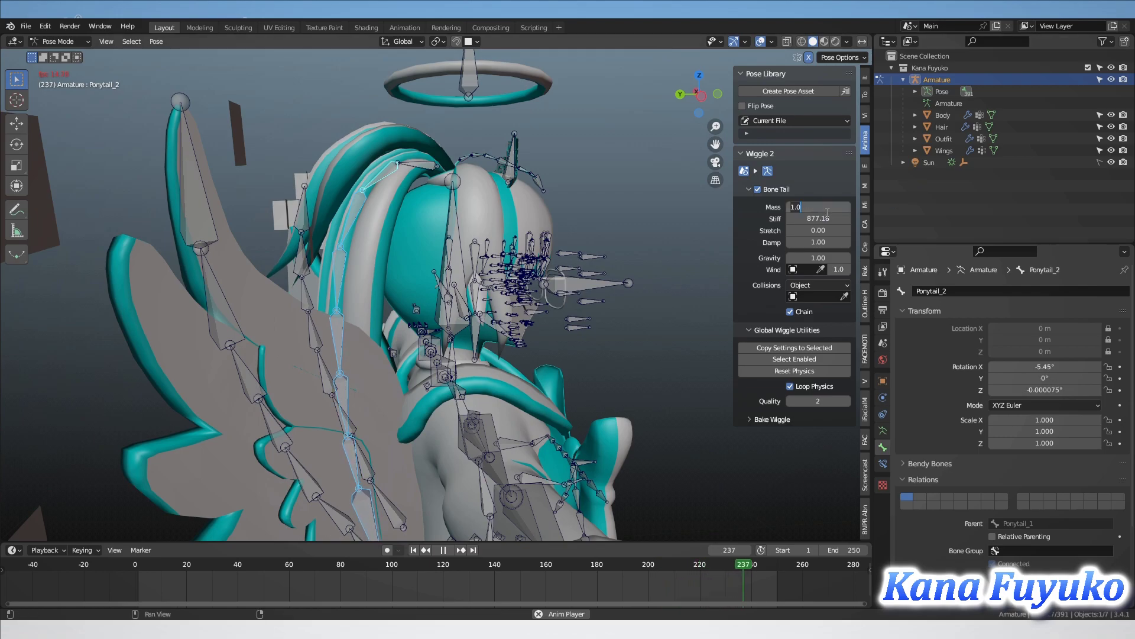
text(3)
key(Return)
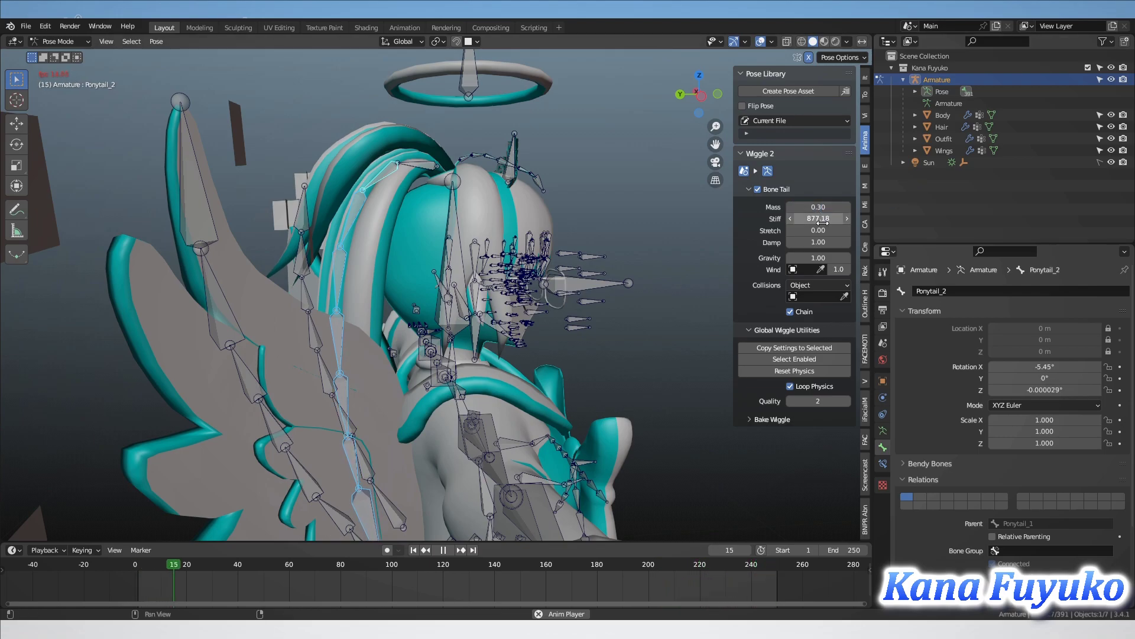
drag(819, 219, 853, 219)
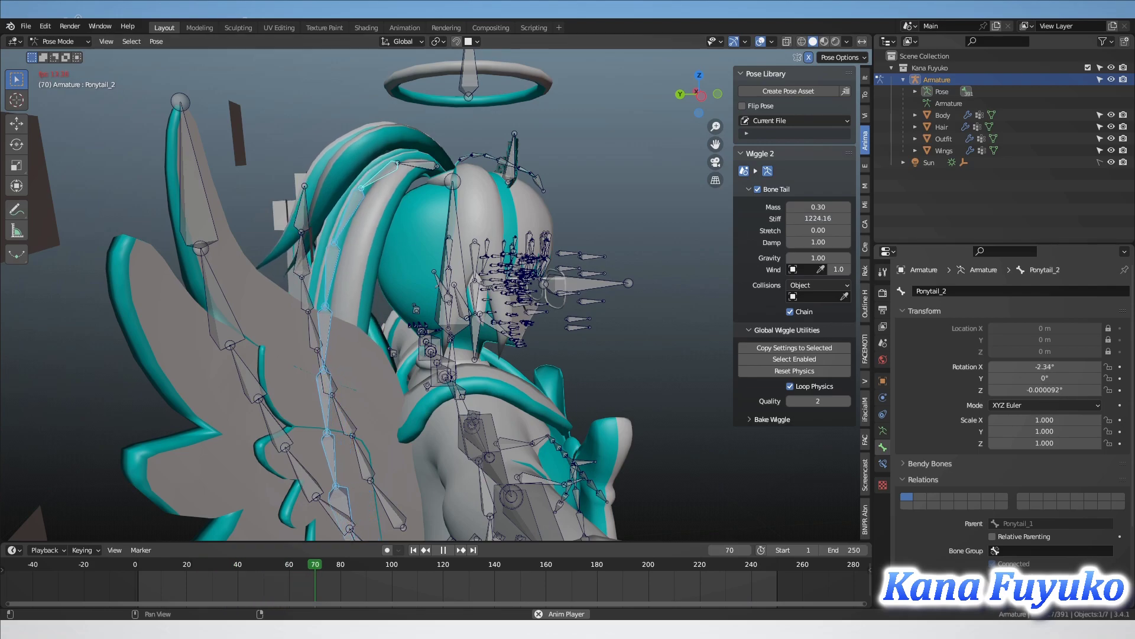
Move the Main_Move bone around during playback to test the character's wiggle physics, and cancel the move
scroll(421, 272, down, 5)
middle_drag(420, 273, 315, 275)
scroll(319, 275, up, 1)
shift+middle_drag(406, 387, 407, 115)
click(421, 428)
shift+middle_drag(427, 193, 427, 339)
scroll(427, 336, down, 2)
key(g)
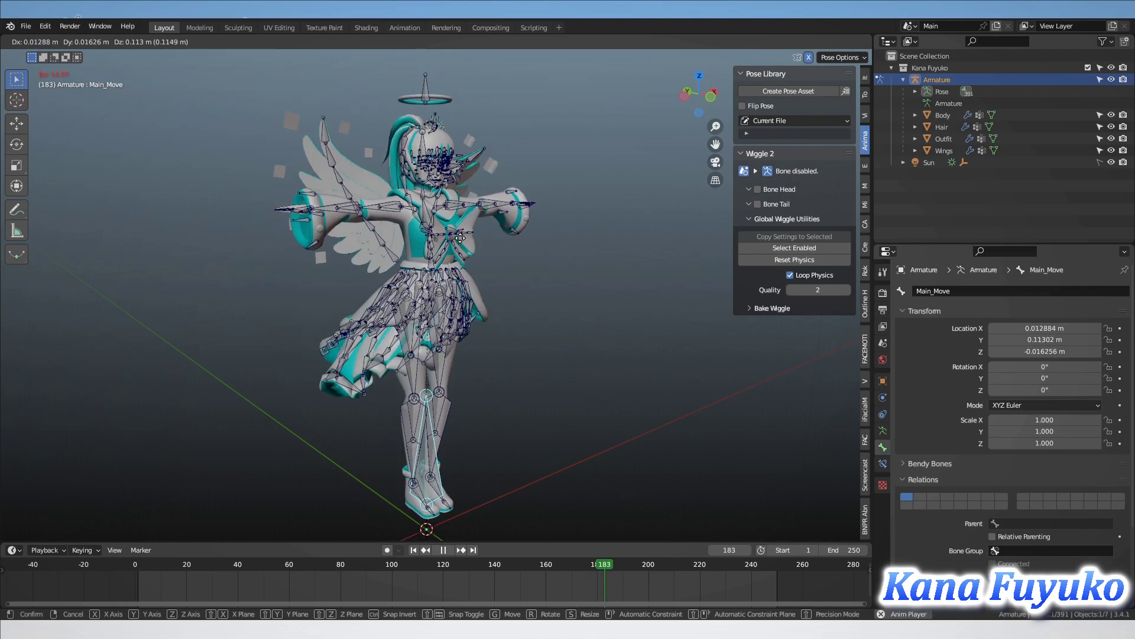
right_click(452, 282)
Select the Right_Side_Hair_1 bone beside the face to examine its Wiggle 2 settings
middle_drag(452, 283, 392, 288)
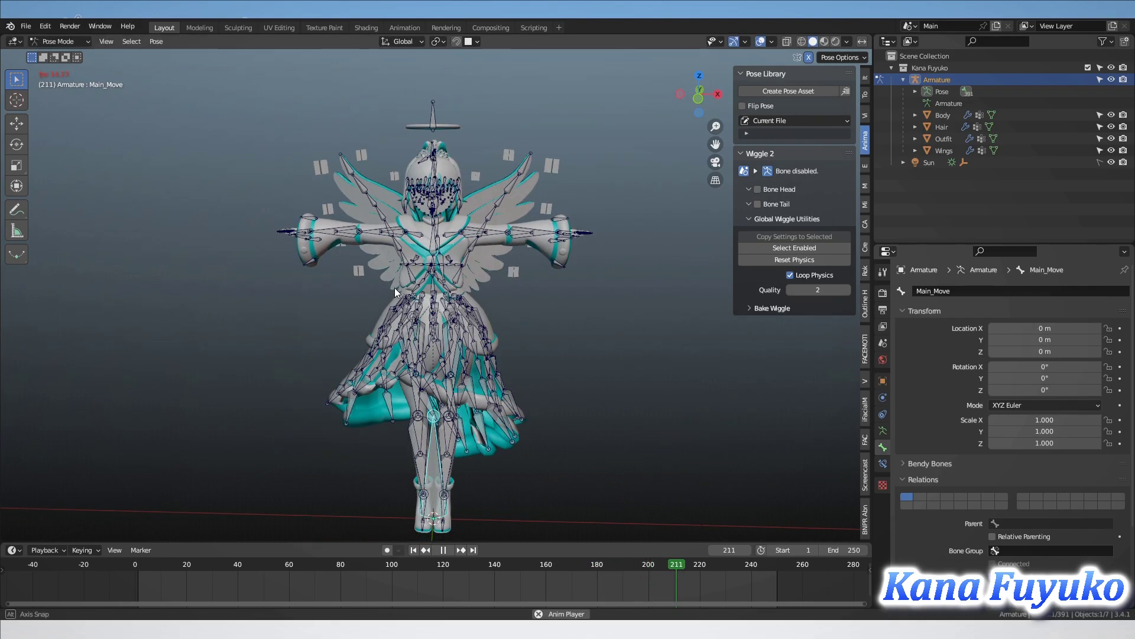
scroll(408, 287, up, 2)
scroll(478, 268, up, 1)
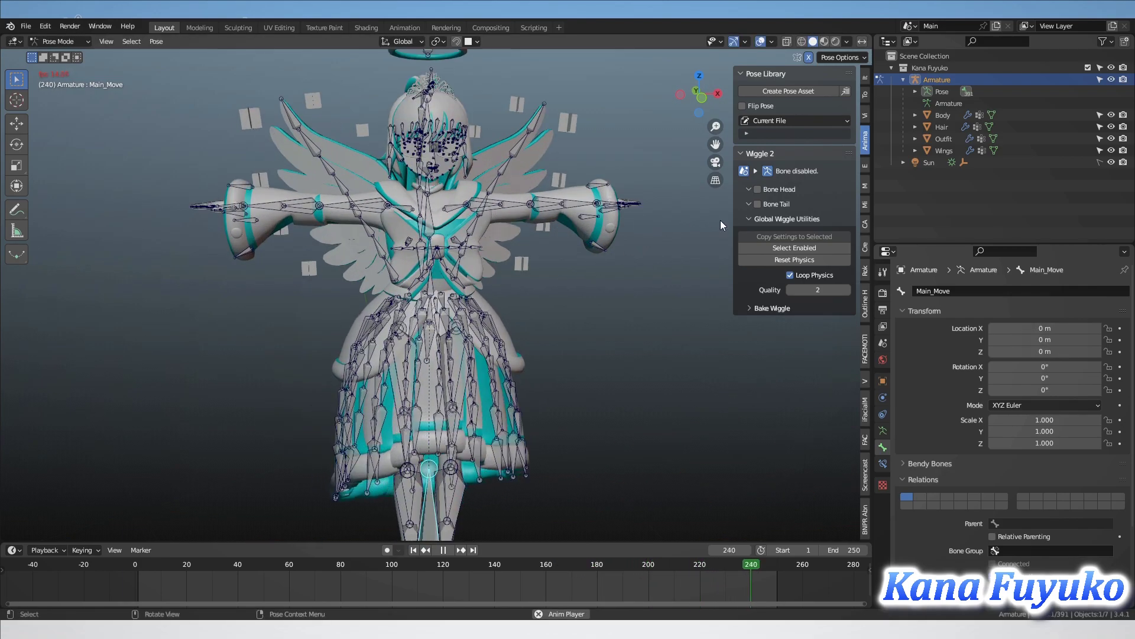
scroll(464, 299, up, 1)
scroll(371, 193, up, 1)
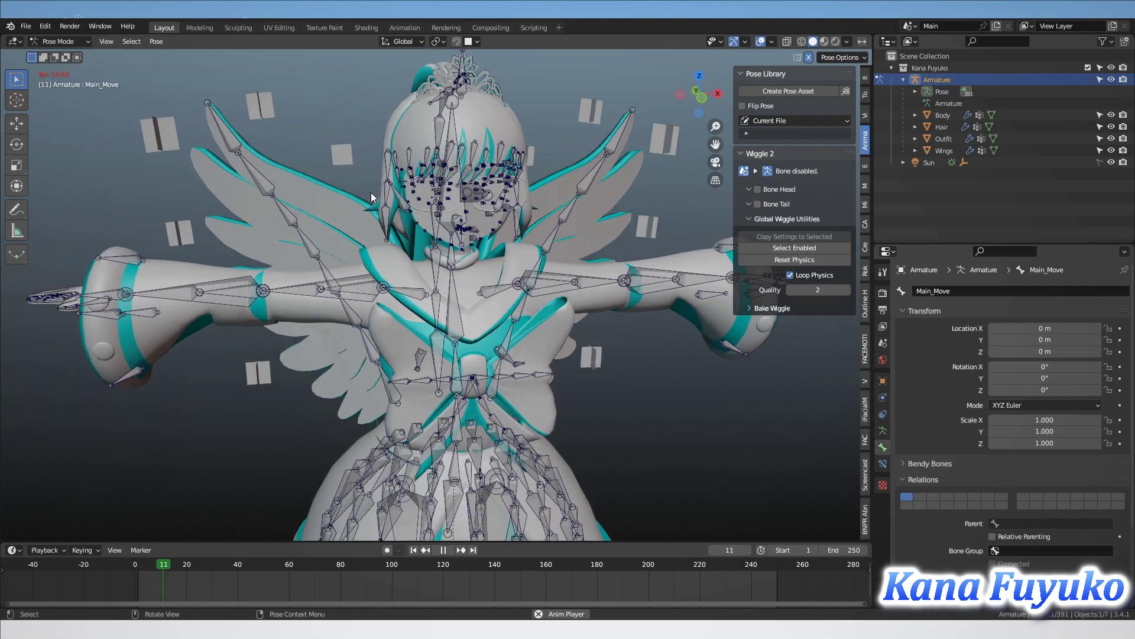
click(393, 172)
scroll(414, 252, up, 1)
shift+middle_drag(425, 158, 454, 288)
scroll(454, 287, up, 2)
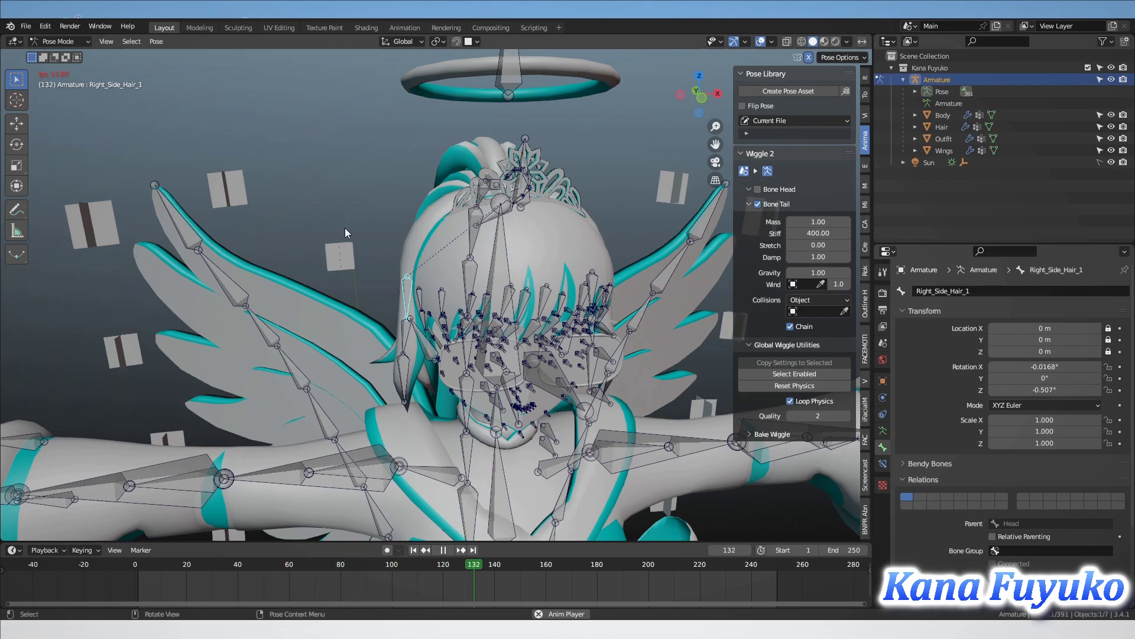
scroll(363, 244, up, 3)
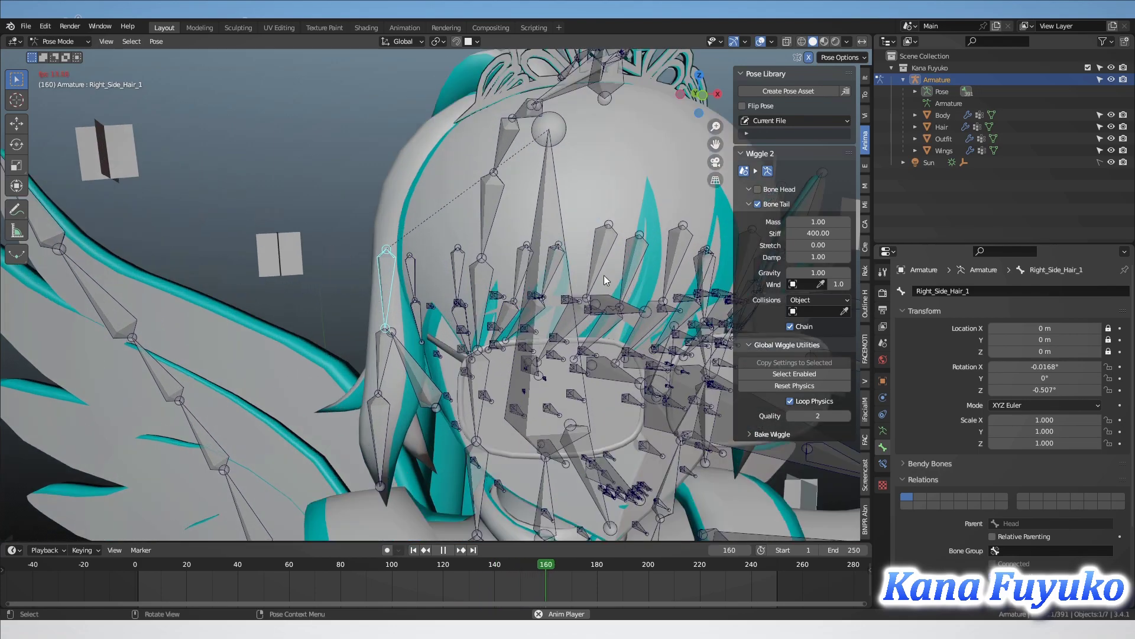
Try enabling Bone Head wiggle on Right_Side_Hair_1, check the hair root's motion, and disable it again
click(757, 189)
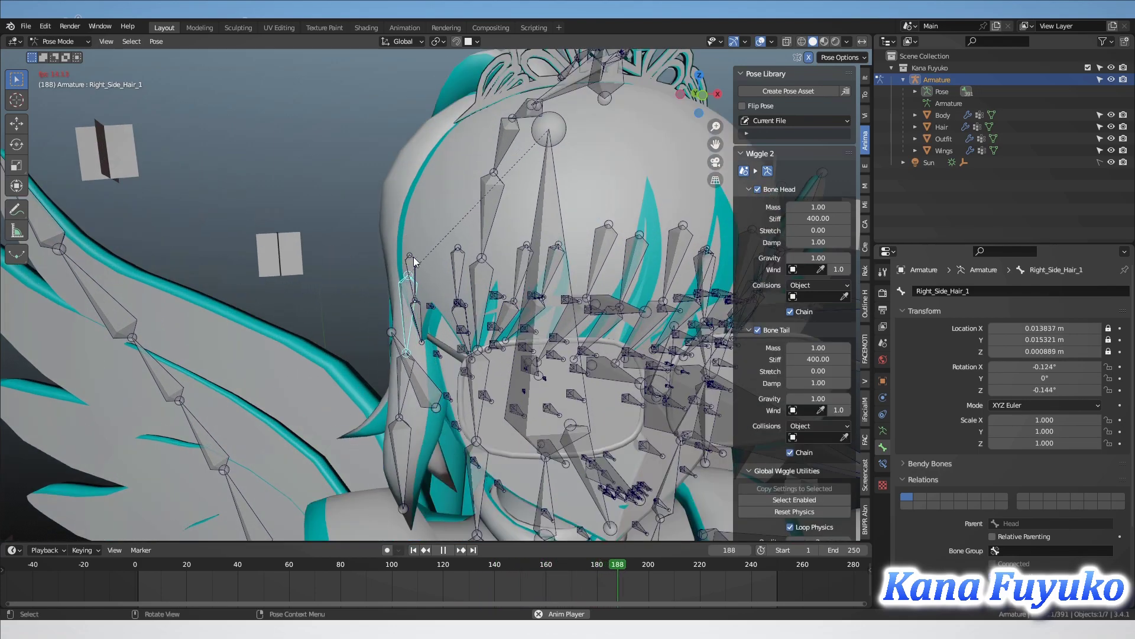
scroll(413, 257, down, 2)
scroll(407, 266, up, 3)
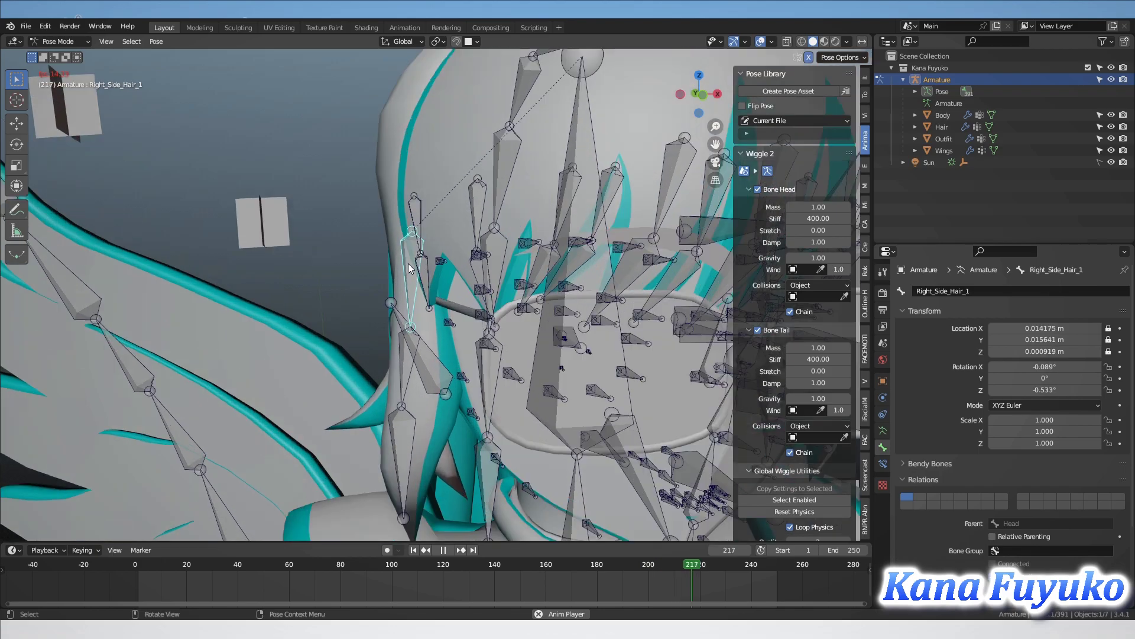
click(757, 189)
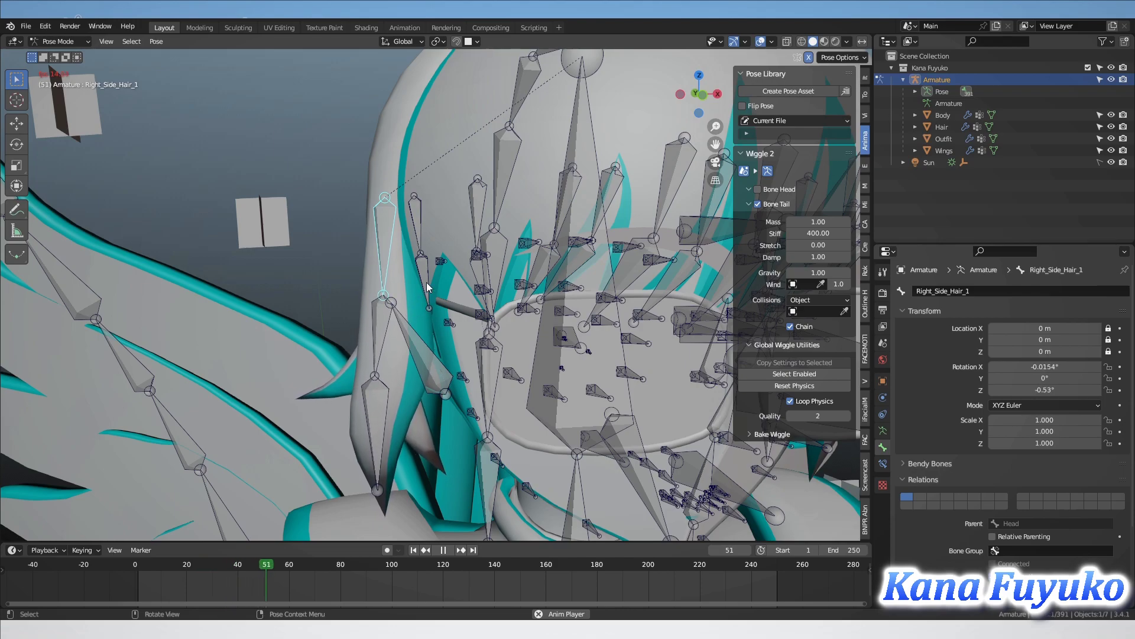
Compare the Wiggle 2 options available for the Right_Side_Hair_2 and Right_Side_Hair_1 bones
click(384, 339)
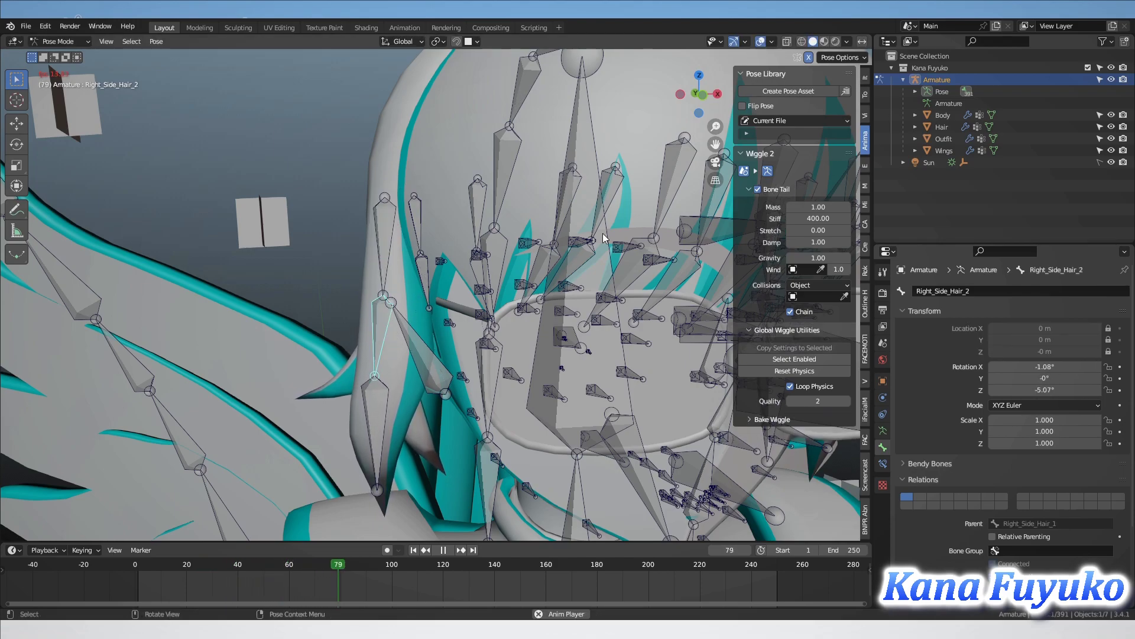
click(390, 213)
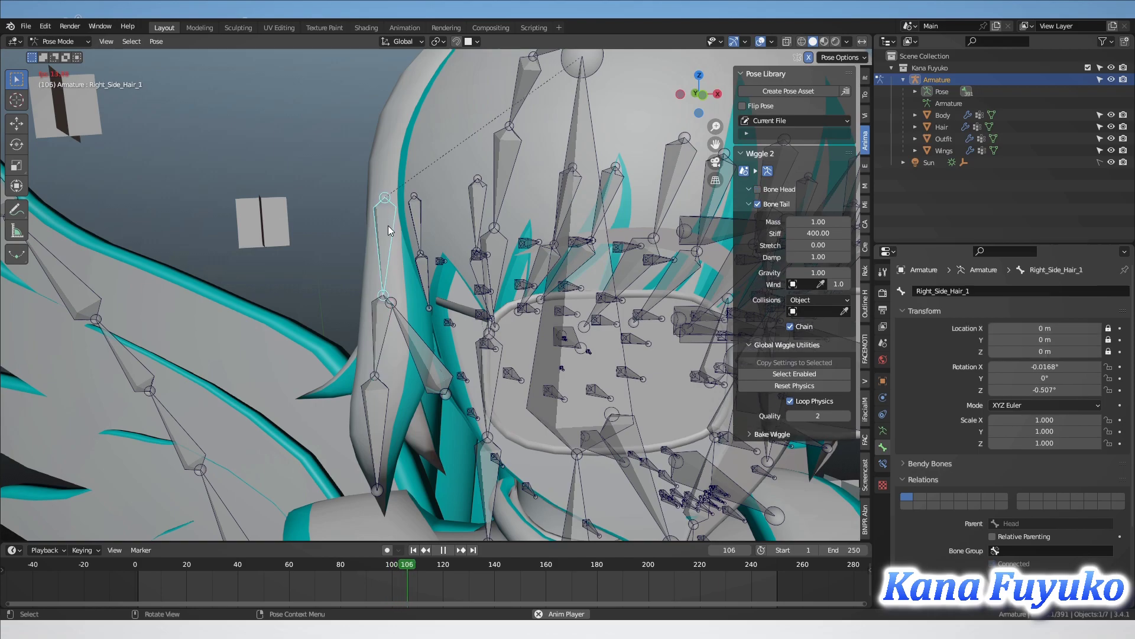
scroll(387, 272, down, 5)
click(406, 320)
scroll(390, 307, up, 4)
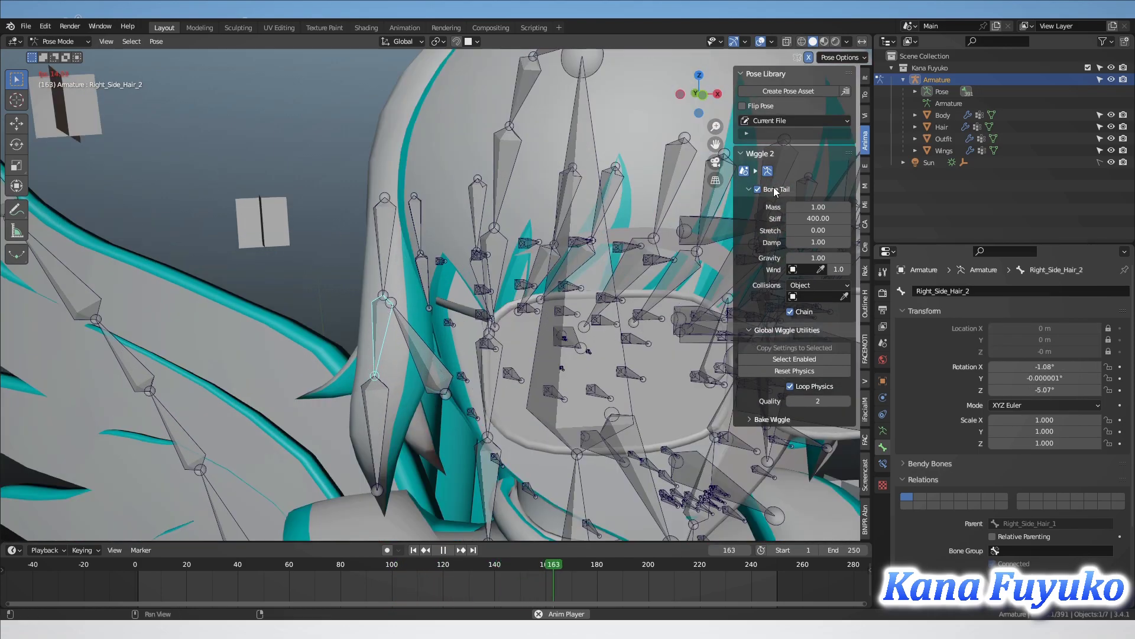
click(378, 214)
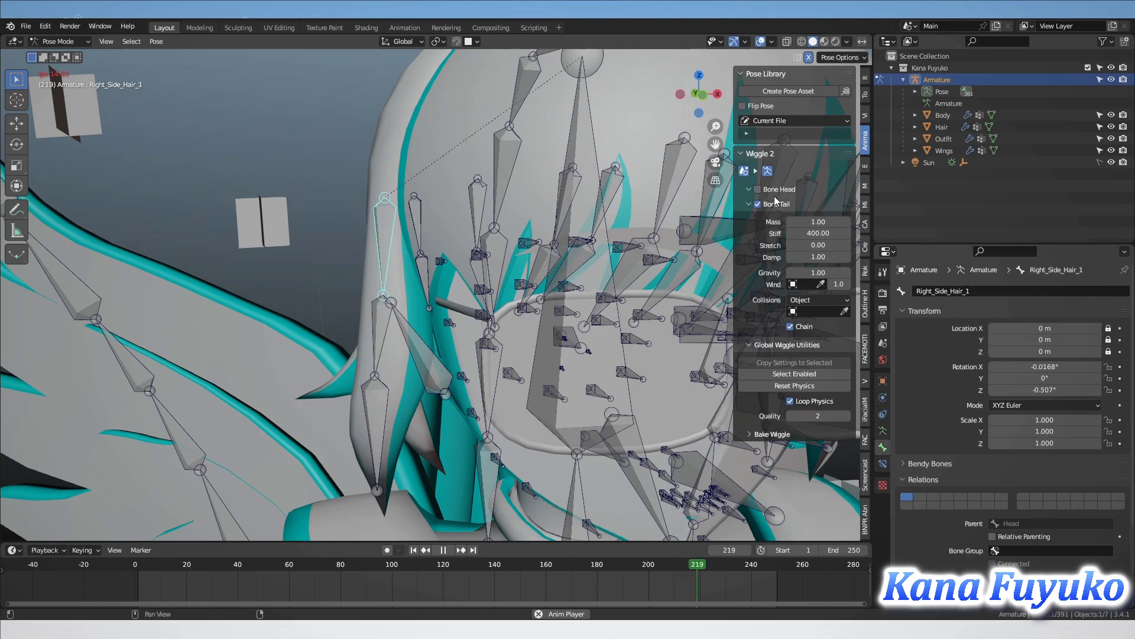
Select the Halo bone above the head and enable both Bone Head and Bone Tail wiggle on it
scroll(491, 249, down, 4)
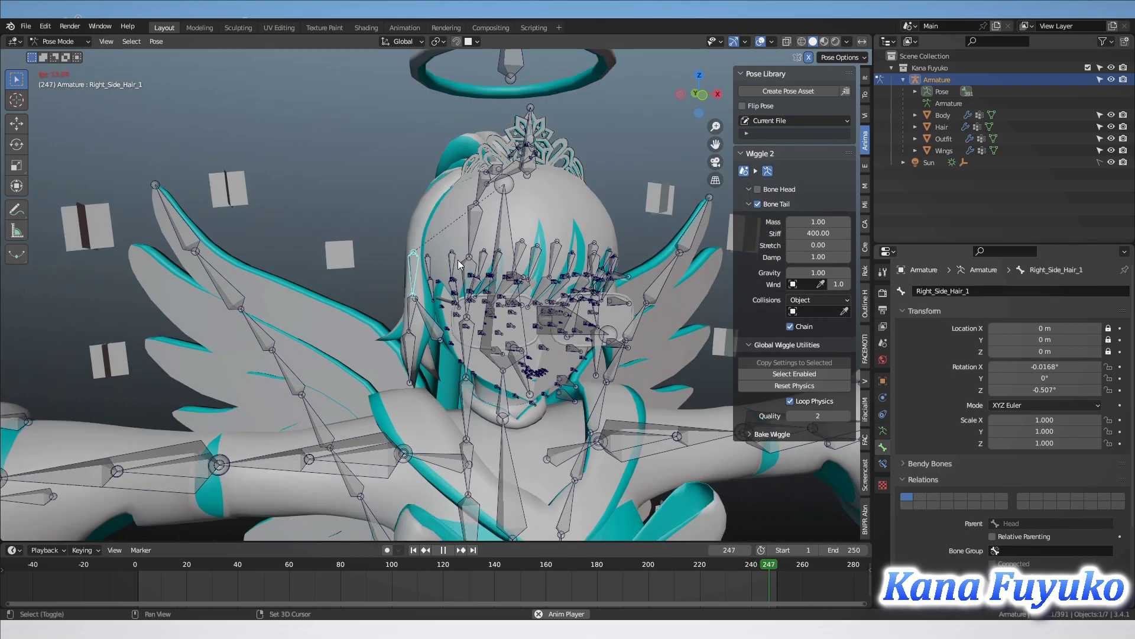
shift+middle_drag(473, 256, 462, 219)
scroll(447, 209, down, 4)
scroll(449, 208, down, 1)
shift+middle_drag(481, 92, 456, 223)
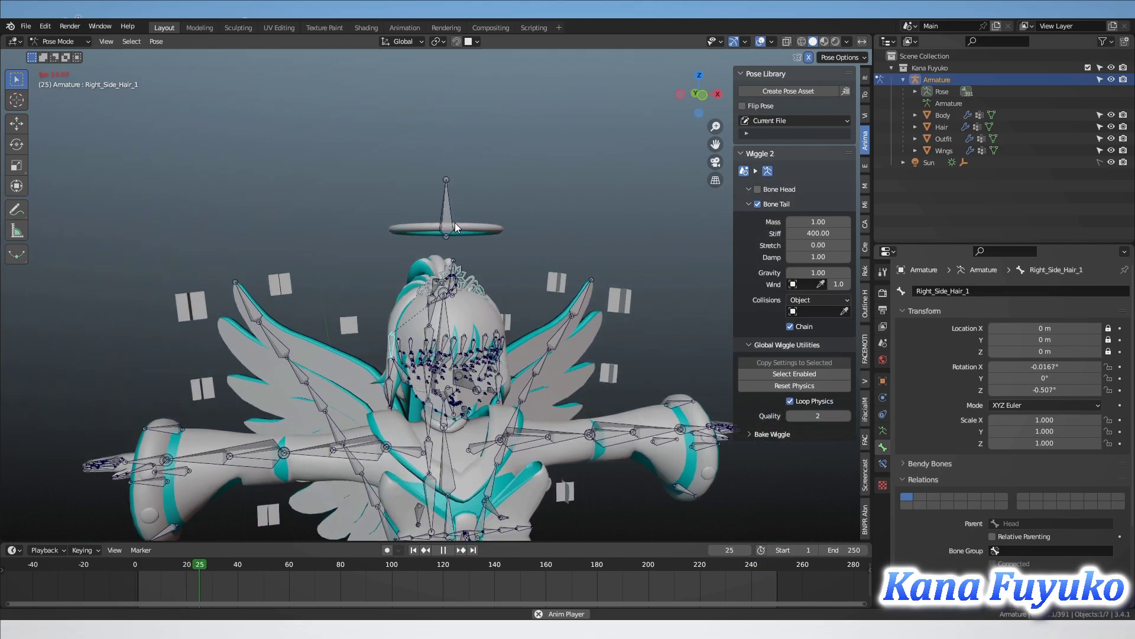
scroll(450, 189, up, 3)
click(449, 185)
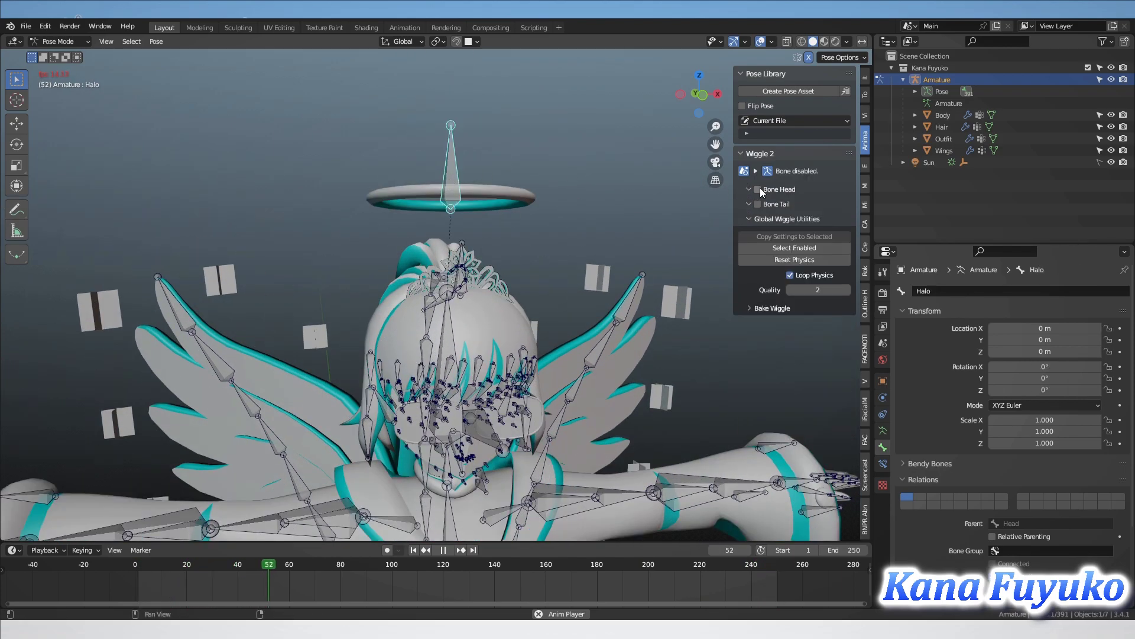
click(758, 189)
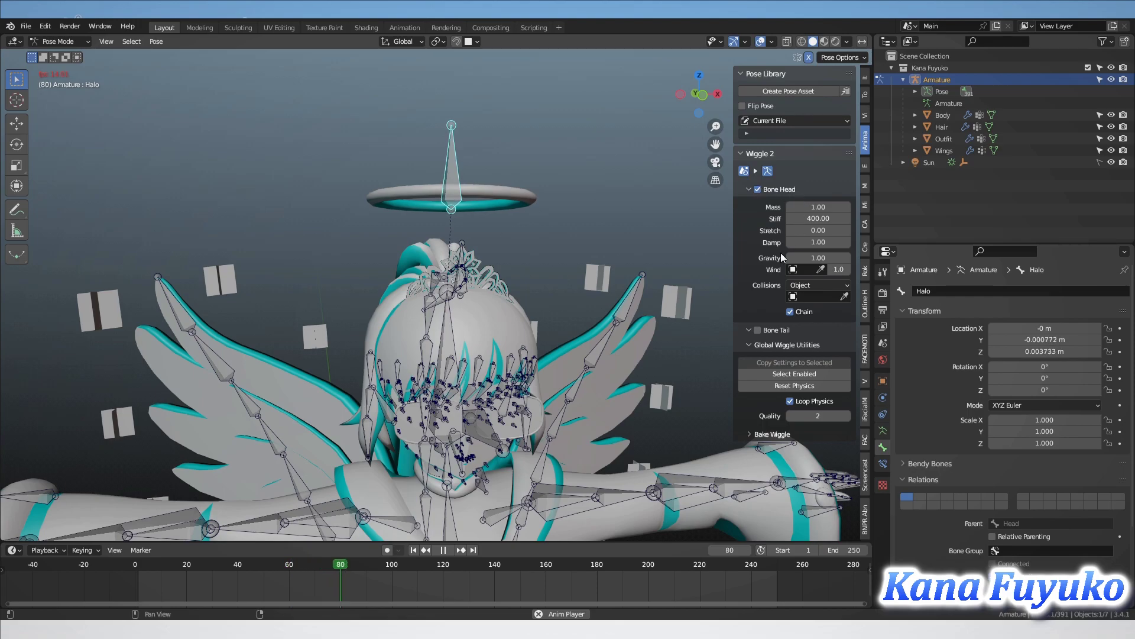
click(758, 330)
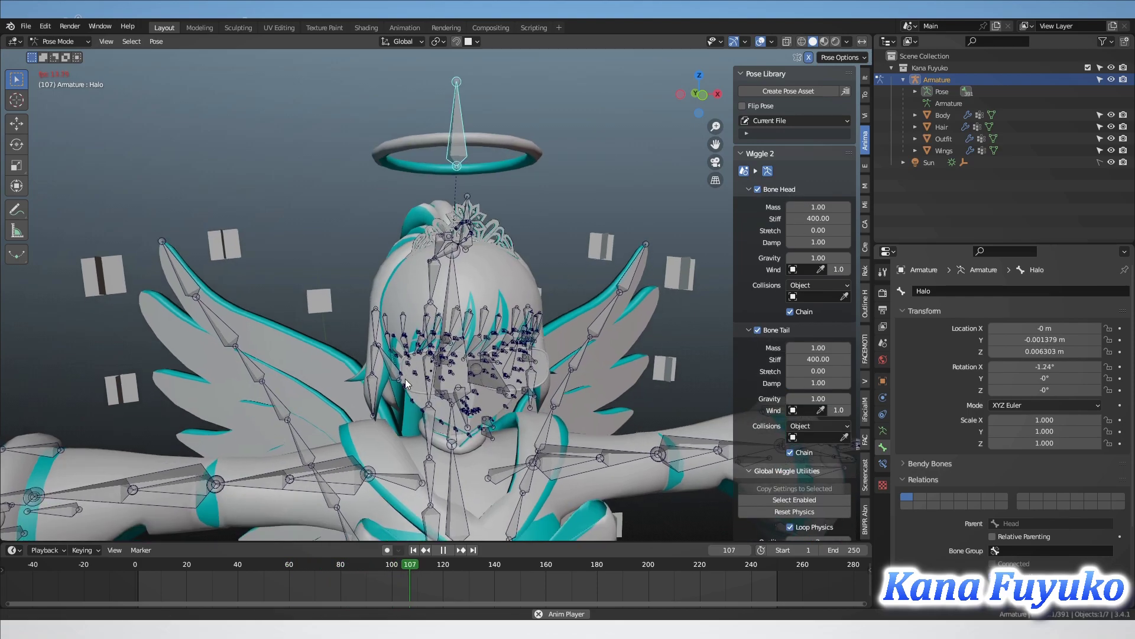
Rotate the Head bone freely during playback to test the halo's wiggle, cancel the rotation, and stop playback
click(444, 268)
key(r)
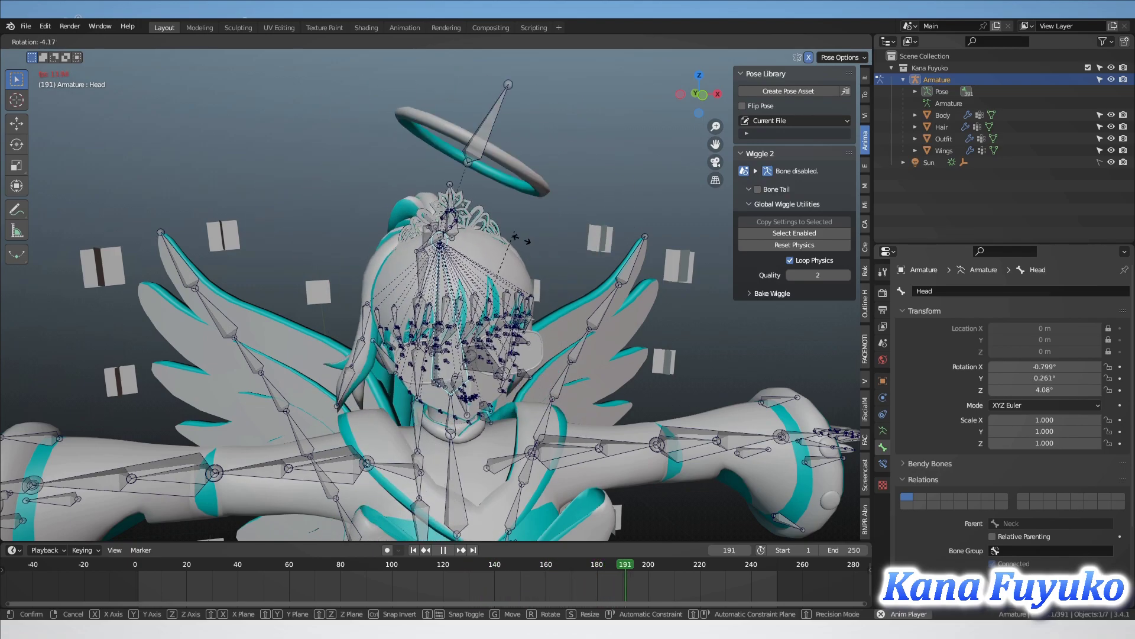
key(r)
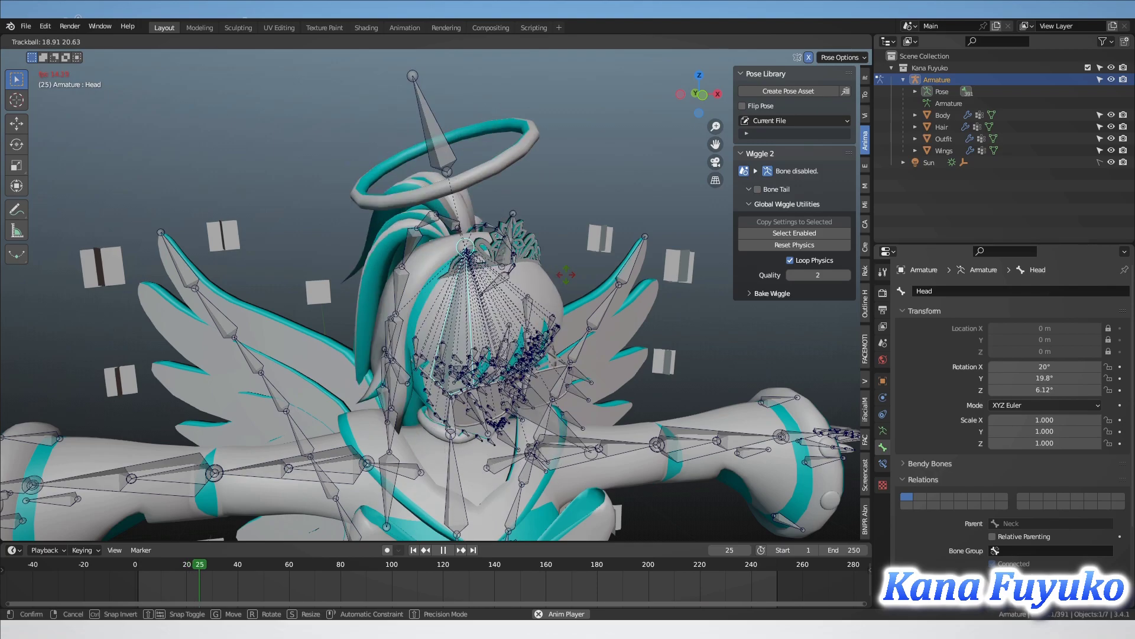
key(Escape)
key(space)
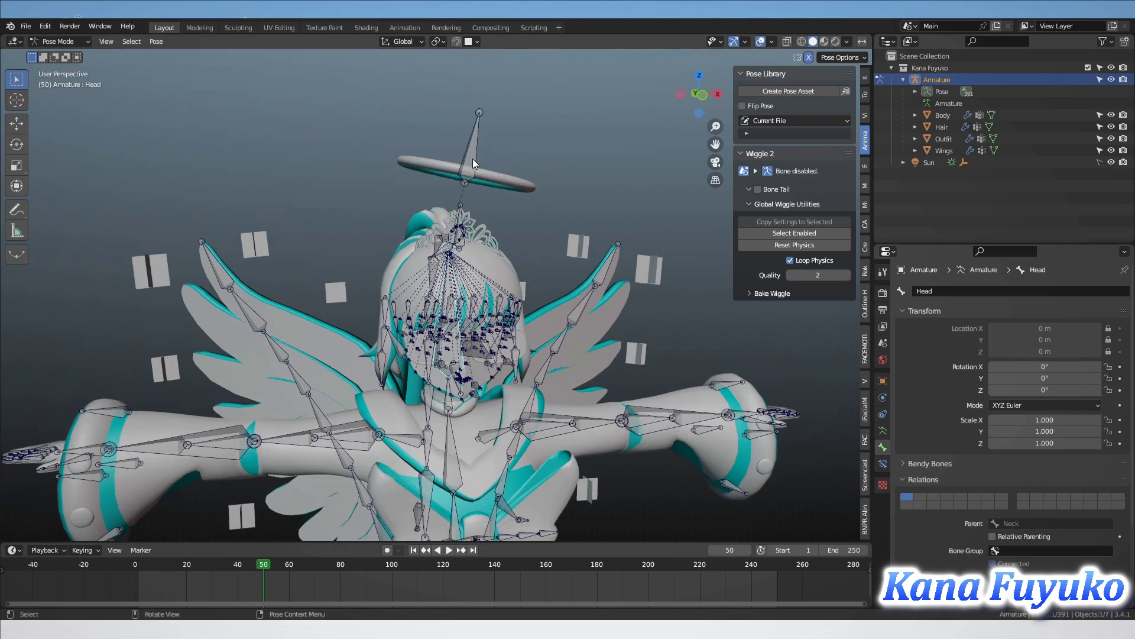
Inspect the Wiggle 2 settings of the Right_Arm and Right_Wing_3 bones
scroll(485, 366, down, 2)
shift+middle_drag(458, 379, 467, 274)
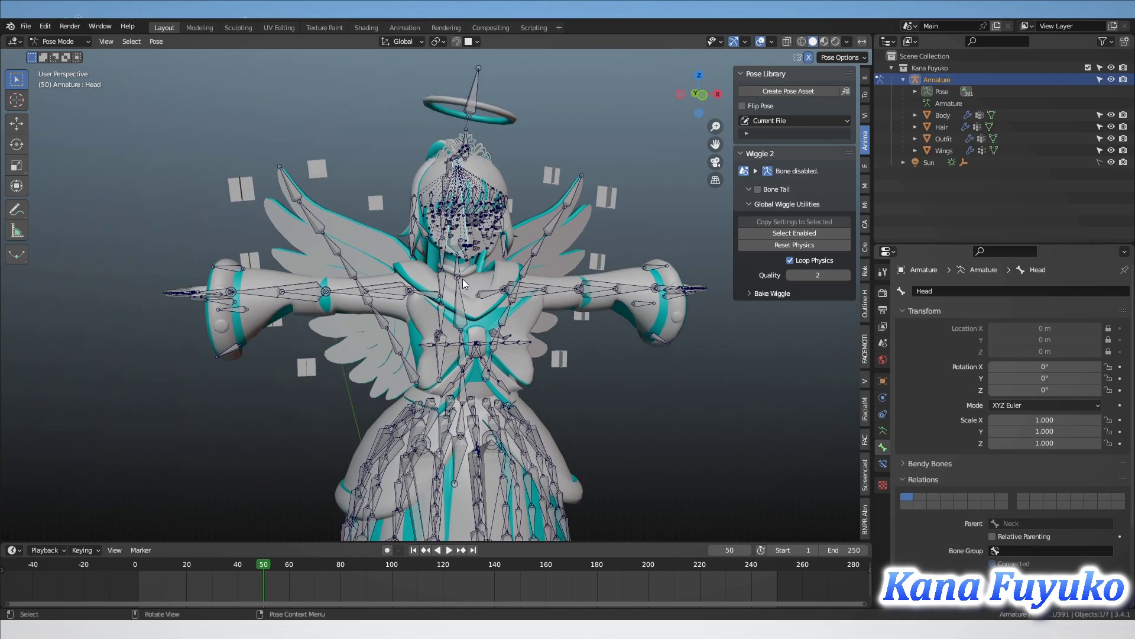
click(386, 301)
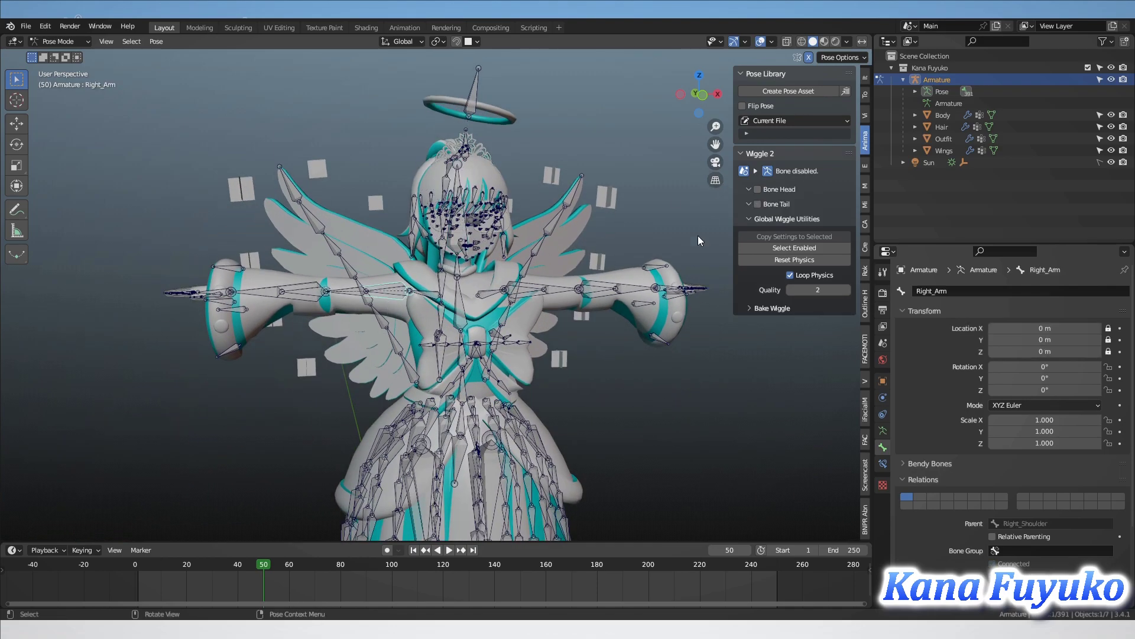
click(385, 323)
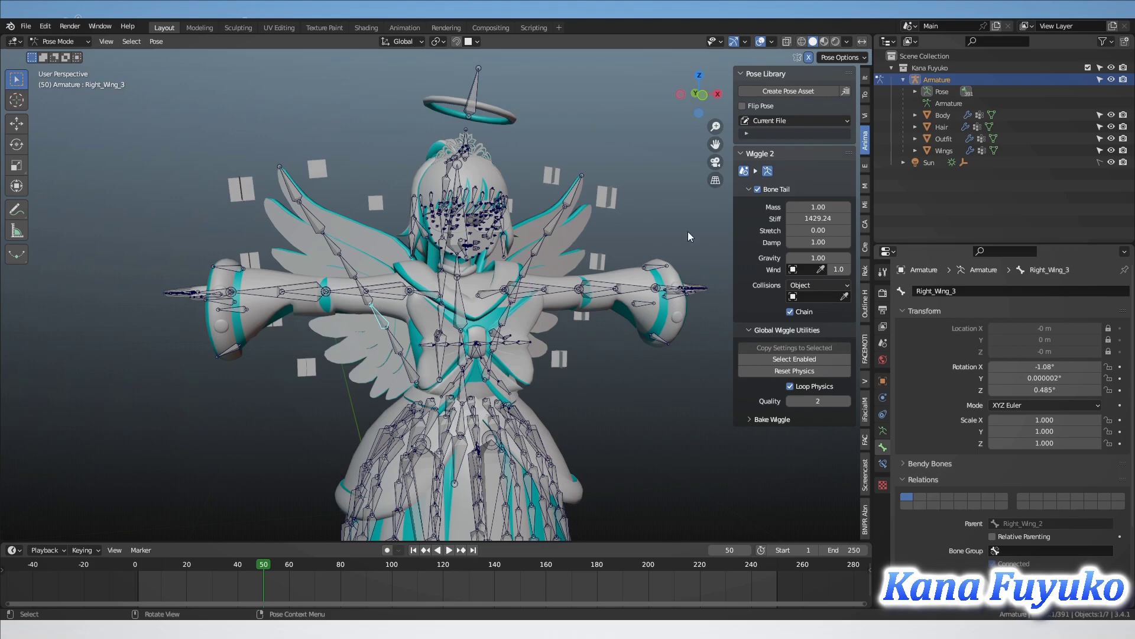
middle_drag(572, 348, 525, 355)
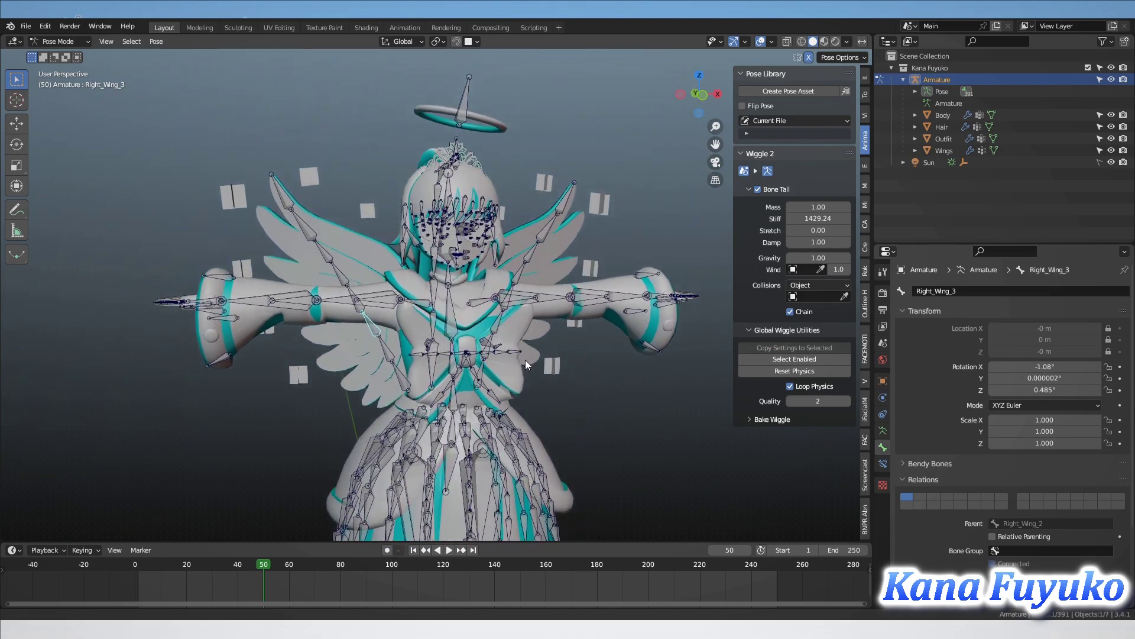
scroll(525, 355, up, 3)
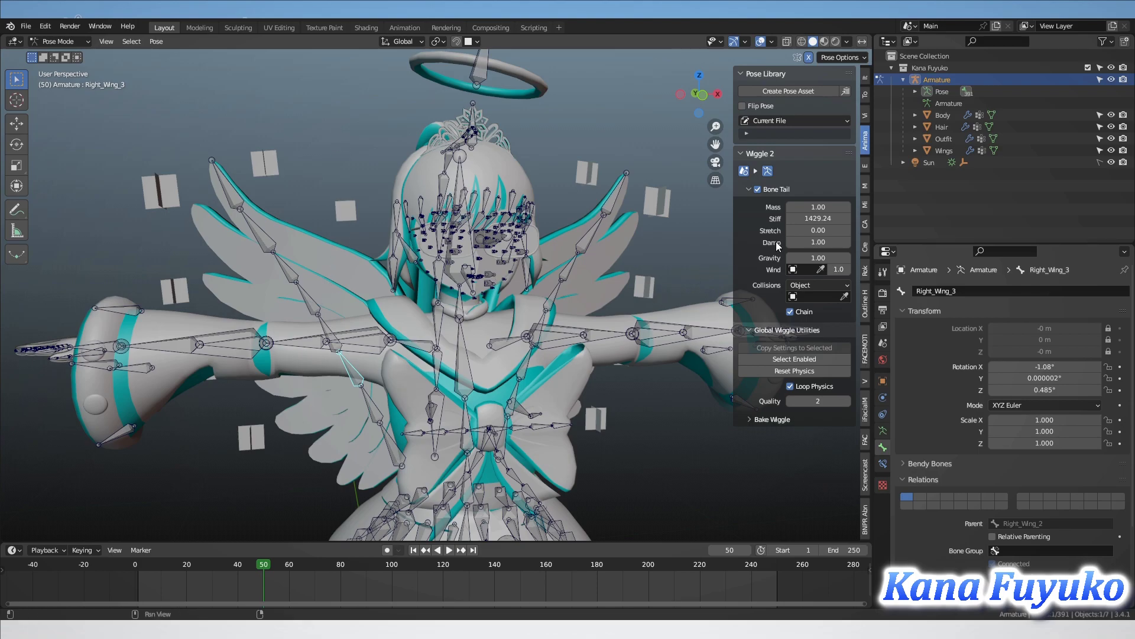
Select the Halo bone to review its Bone Head and Bone Tail settings
shift+middle_drag(467, 56, 467, 189)
scroll(497, 160, up, 1)
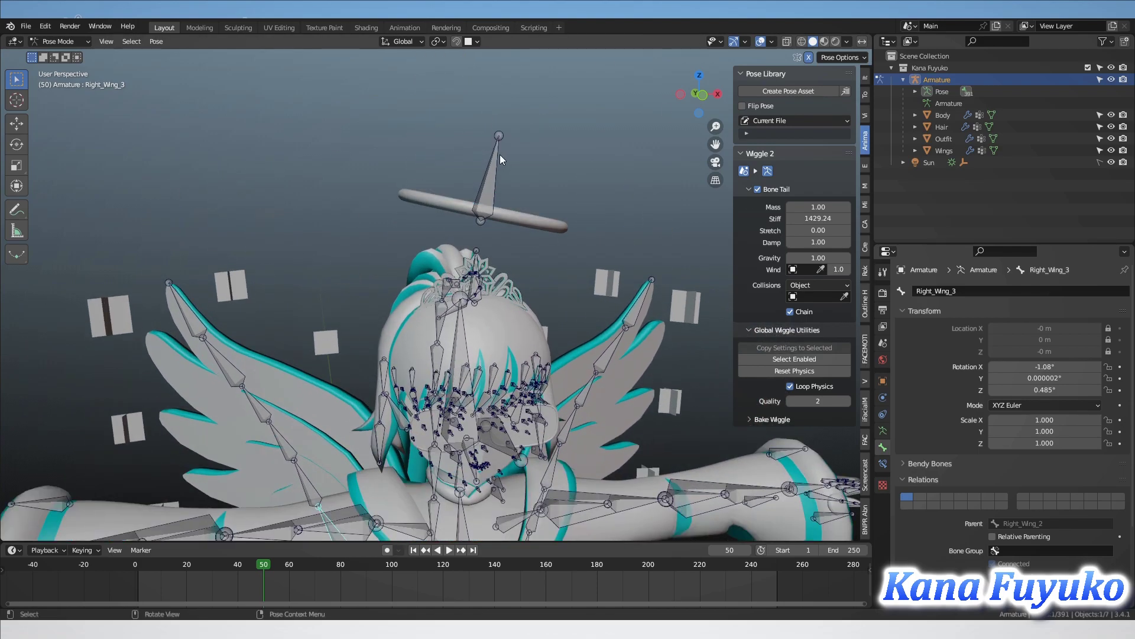
click(498, 154)
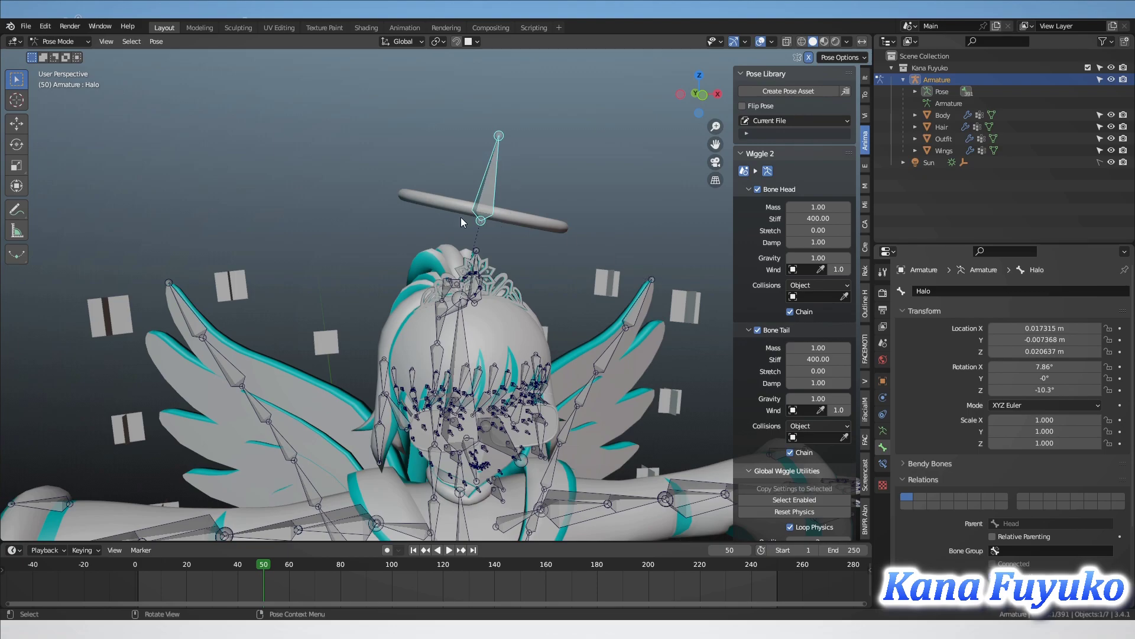
scroll(578, 310, down, 3)
shift+middle_drag(537, 385, 516, 332)
scroll(549, 174, down, 1)
scroll(516, 332, up, 3)
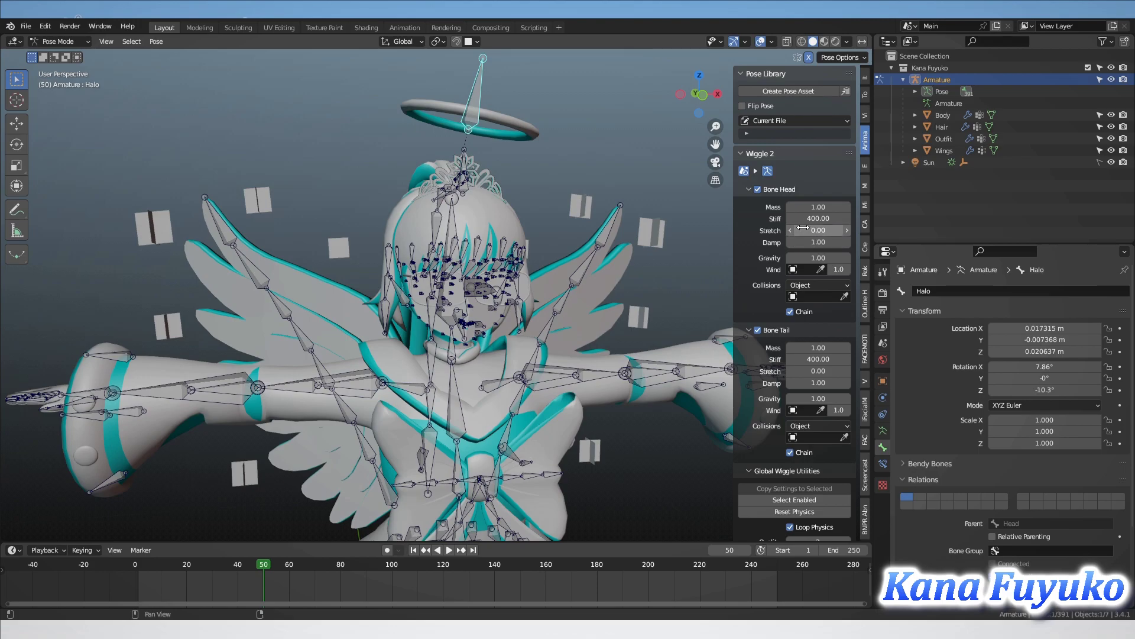
scroll(591, 279, up, 1)
scroll(591, 279, down, 2)
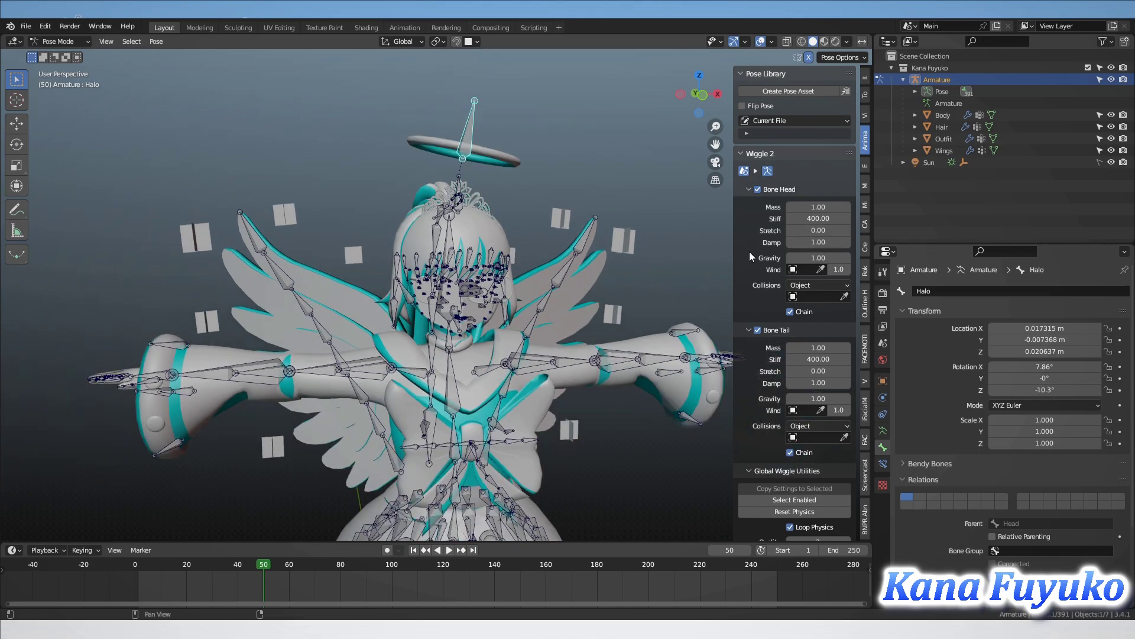
scroll(529, 369, down, 3)
shift+middle_drag(529, 369, 541, 211)
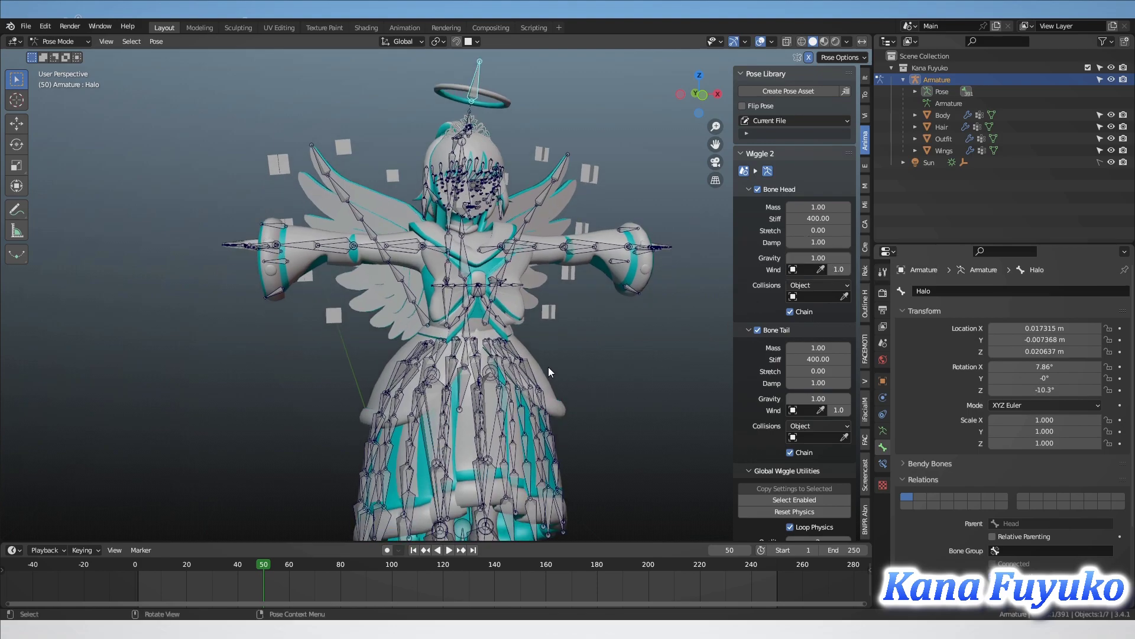
shift+middle_drag(548, 367, 512, 277)
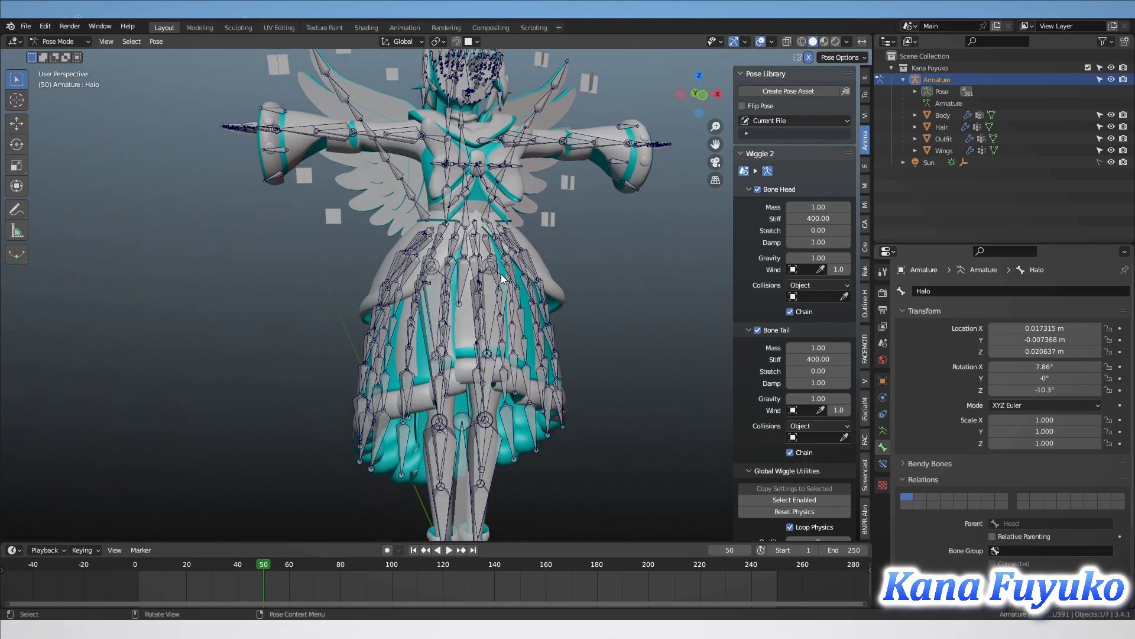
shift+middle_drag(448, 290, 447, 348)
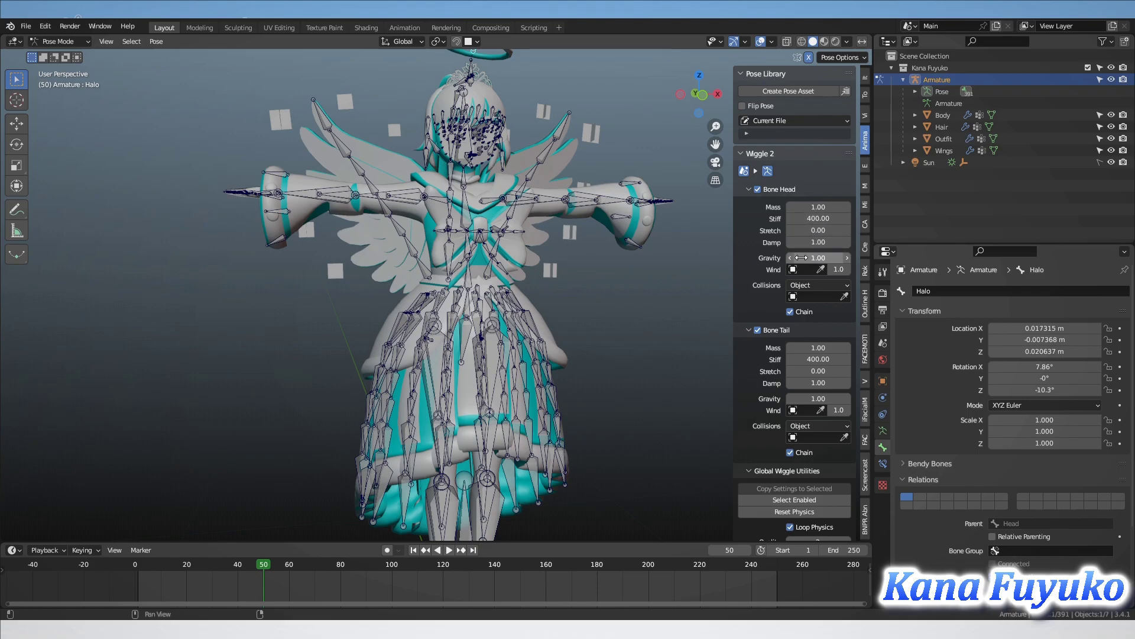
shift+middle_drag(620, 305, 604, 380)
scroll(558, 316, up, 3)
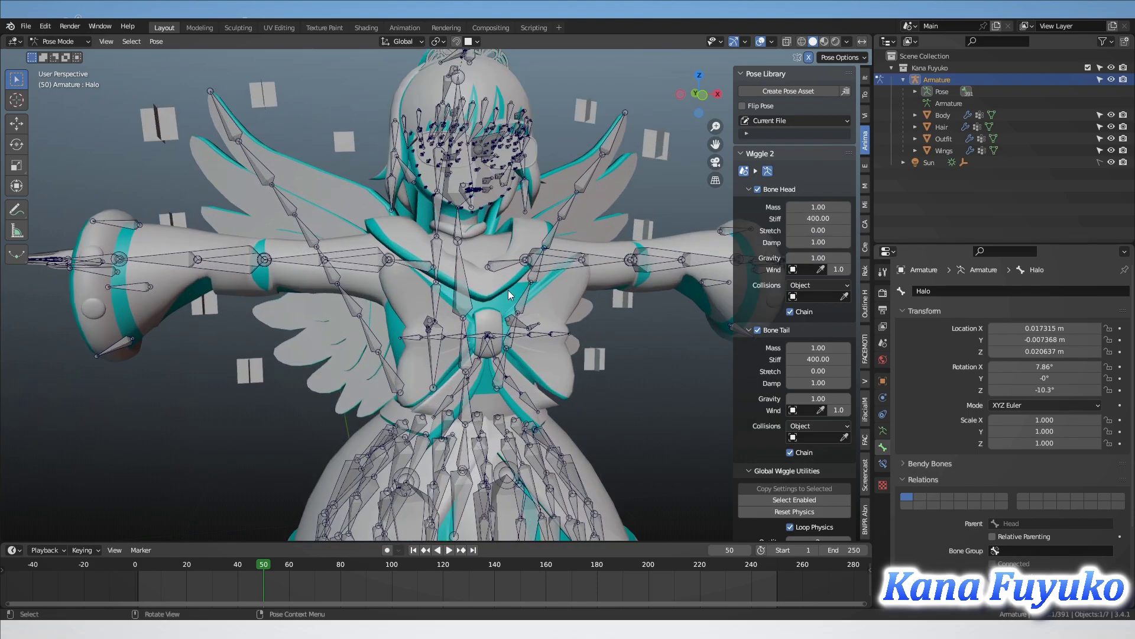
Return the timeline to the first frame
scroll(523, 284, down, 3)
click(413, 550)
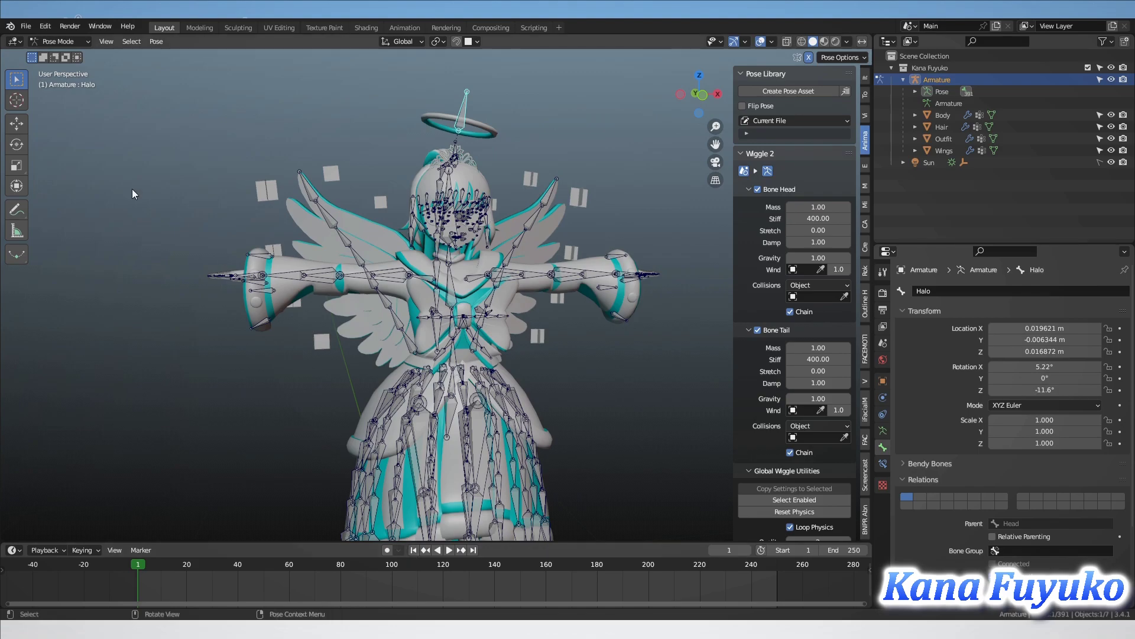
middle_drag(654, 302, 648, 315)
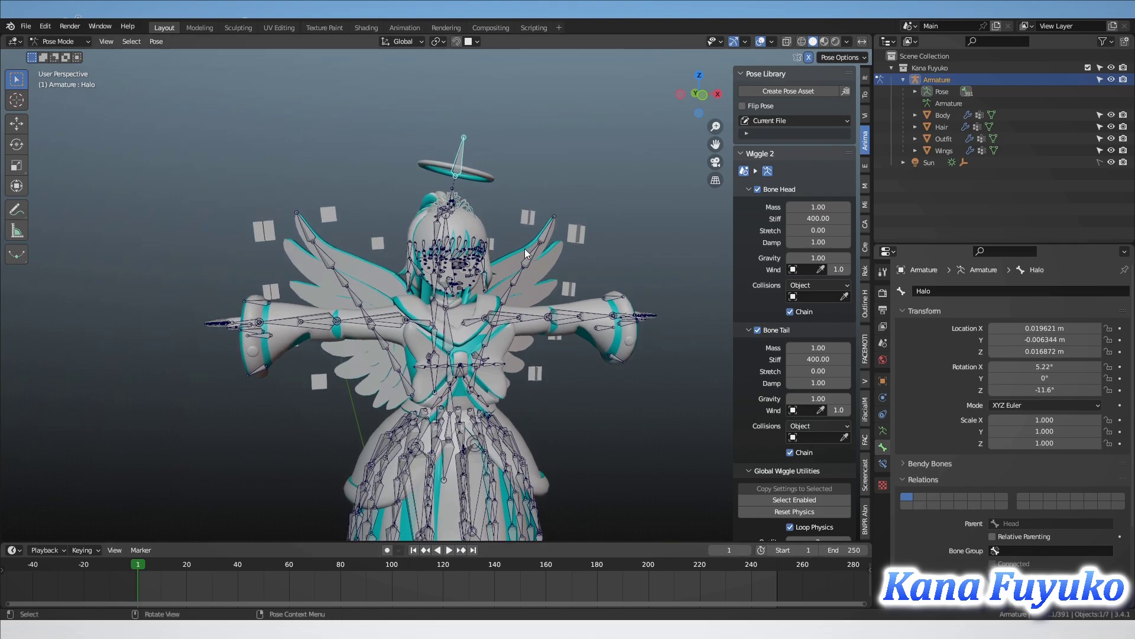
Try Bone Head gravity values of -8.24, about 83 and -22.13 on the Halo bone during playback
scroll(554, 250, up, 3)
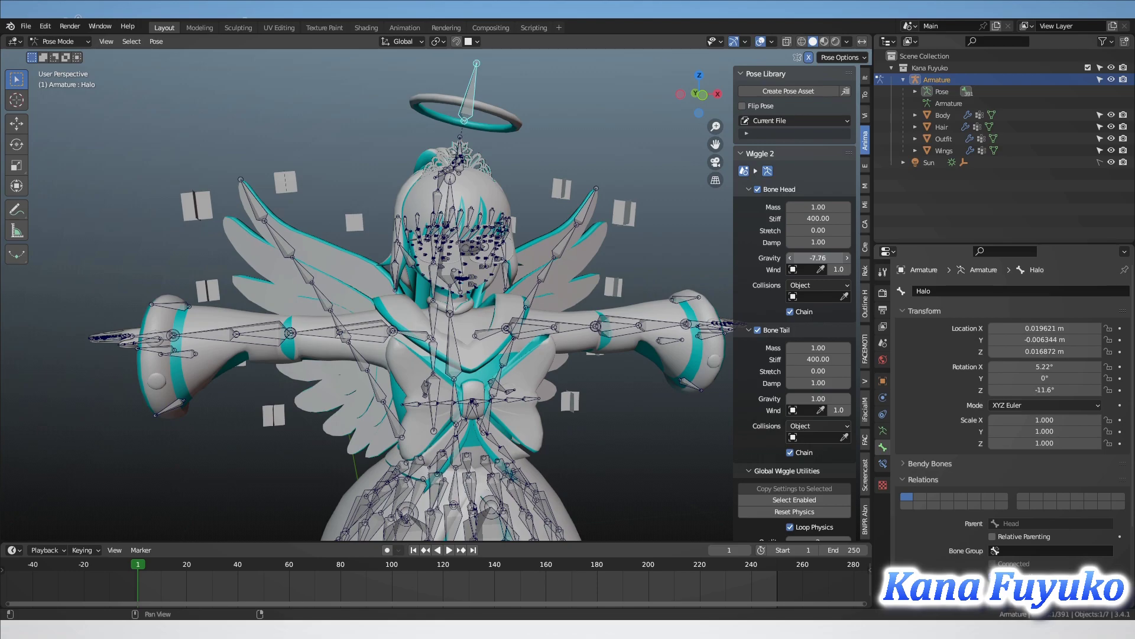
drag(819, 258, 807, 258)
key(space)
scroll(627, 331, down, 3)
shift+middle_drag(633, 374, 632, 260)
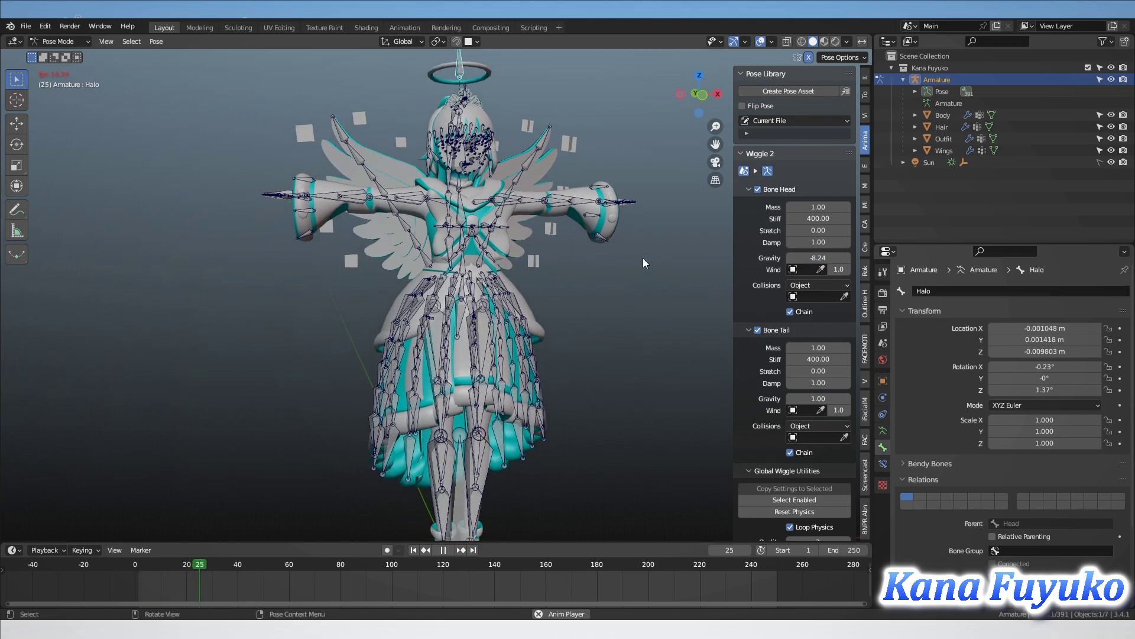
drag(818, 258, 854, 258)
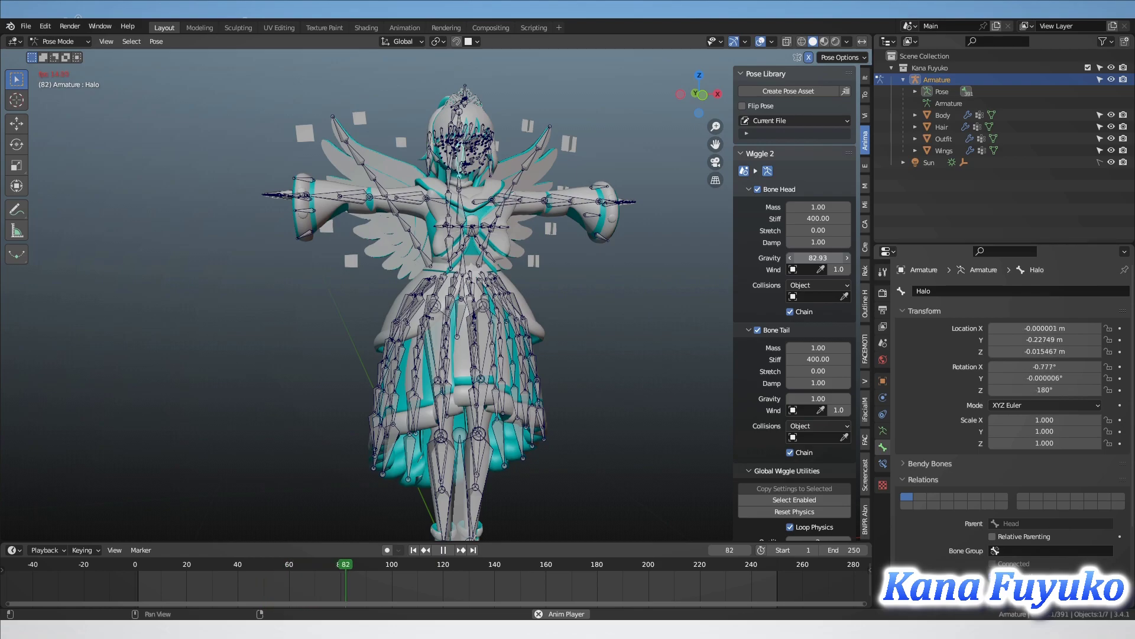
drag(854, 258, 830, 258)
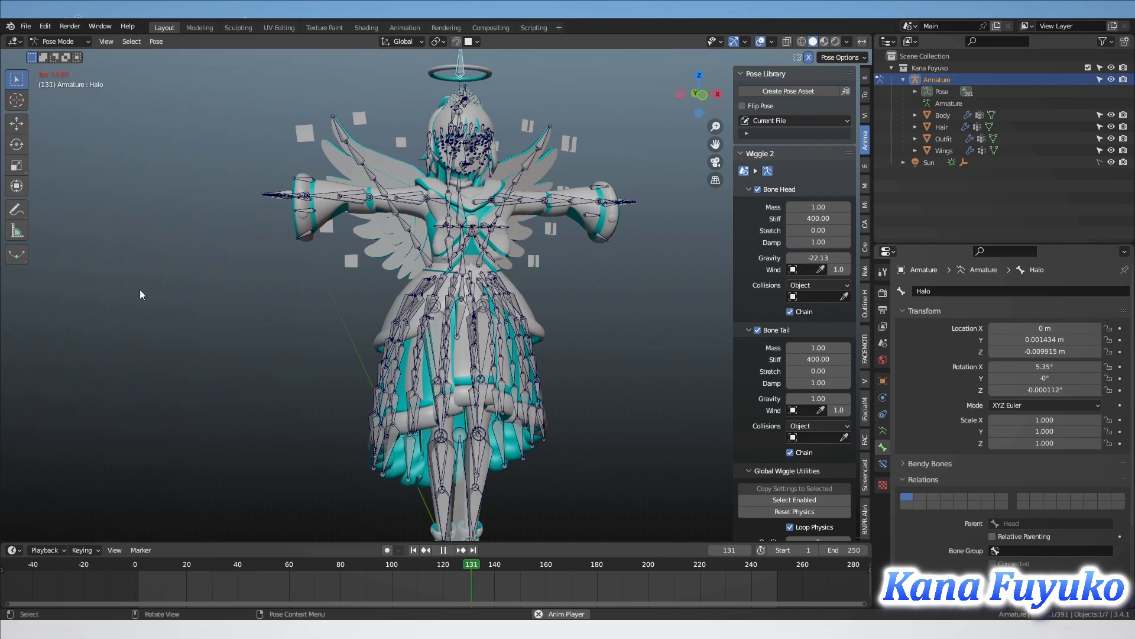
Rotate the Hips bone freely during playback to test the wiggle physics, and cancel the rotation
click(460, 321)
key(r)
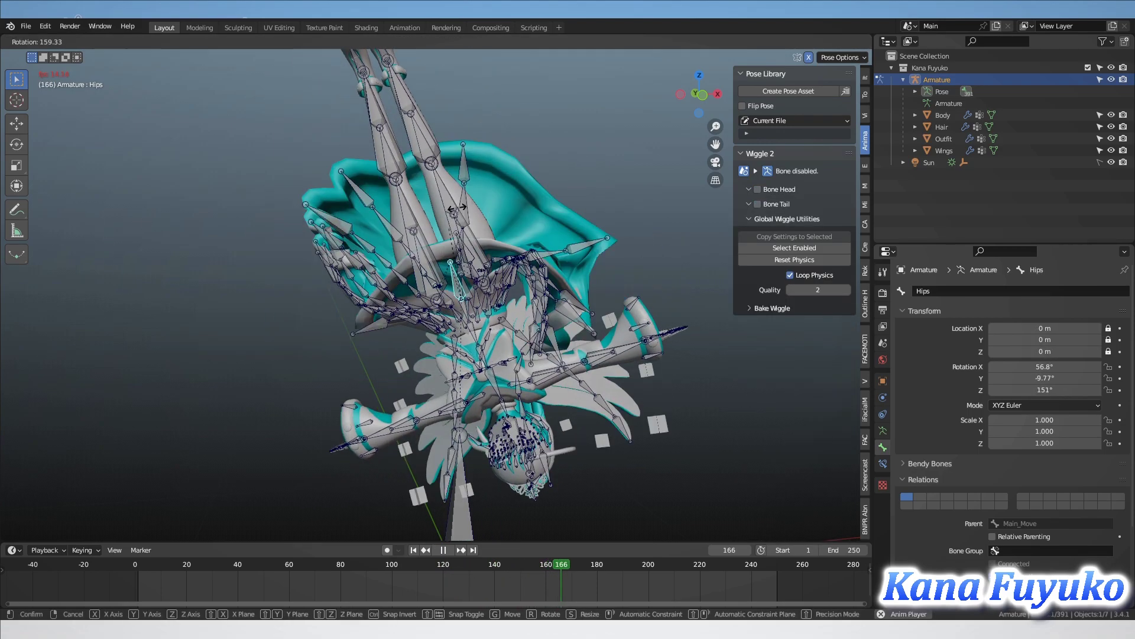
right_click(189, 491)
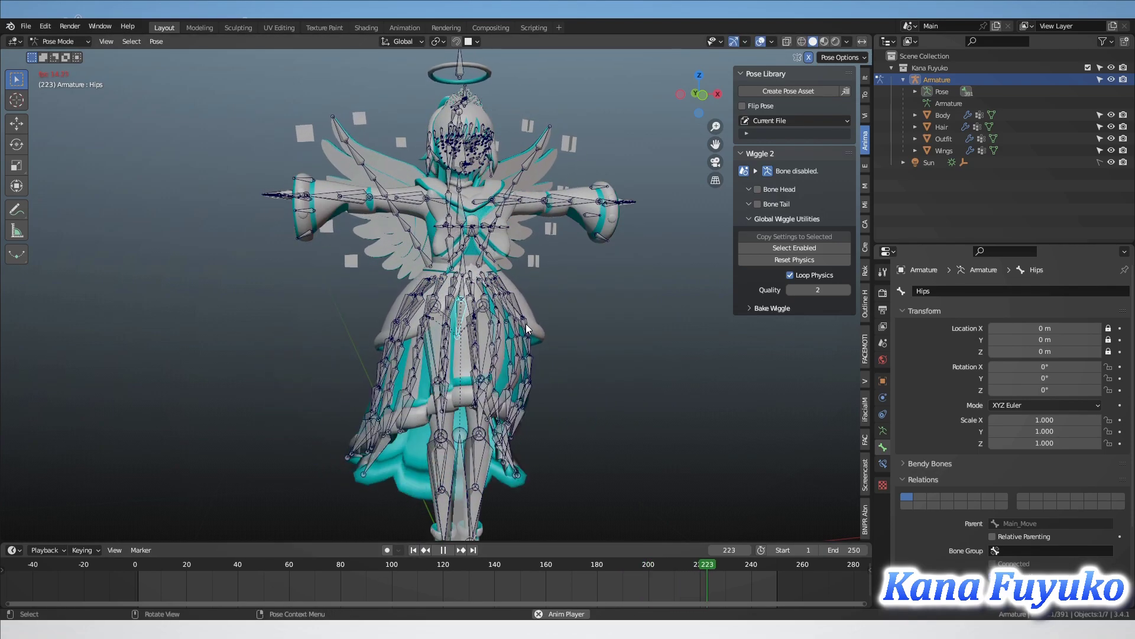
Undo back to the Halo bone's earlier gravity edit and set its Bone Head gravity to 1
scroll(502, 253, up, 1)
shift+middle_drag(501, 250, 501, 283)
key(ctrl+z)
key(ctrl+z)
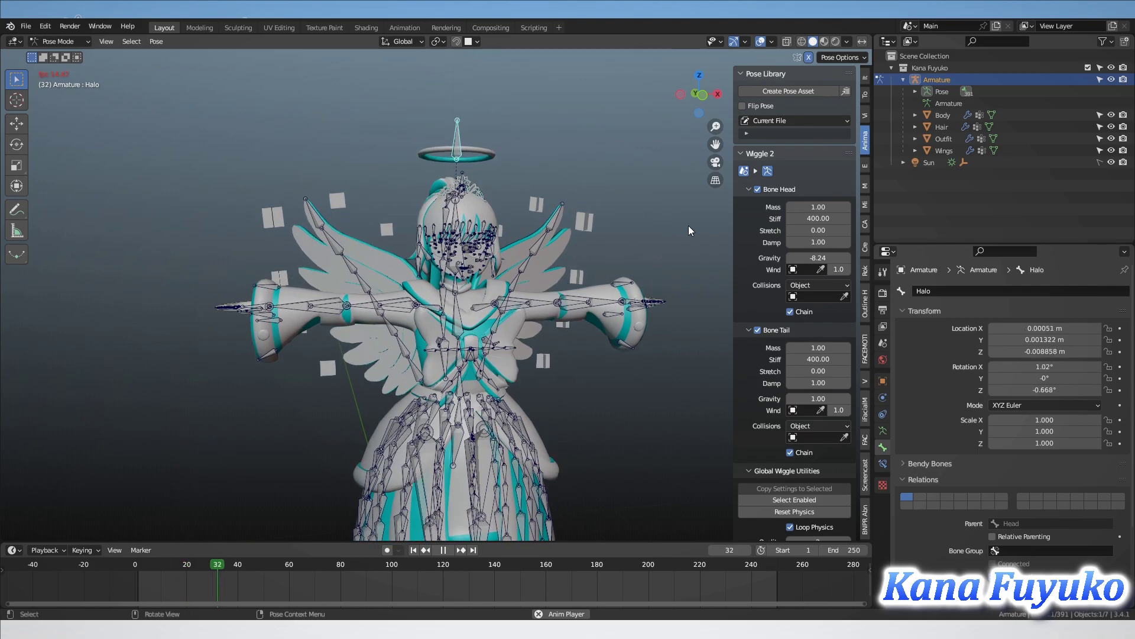
click(809, 257)
text(1)
key(Return)
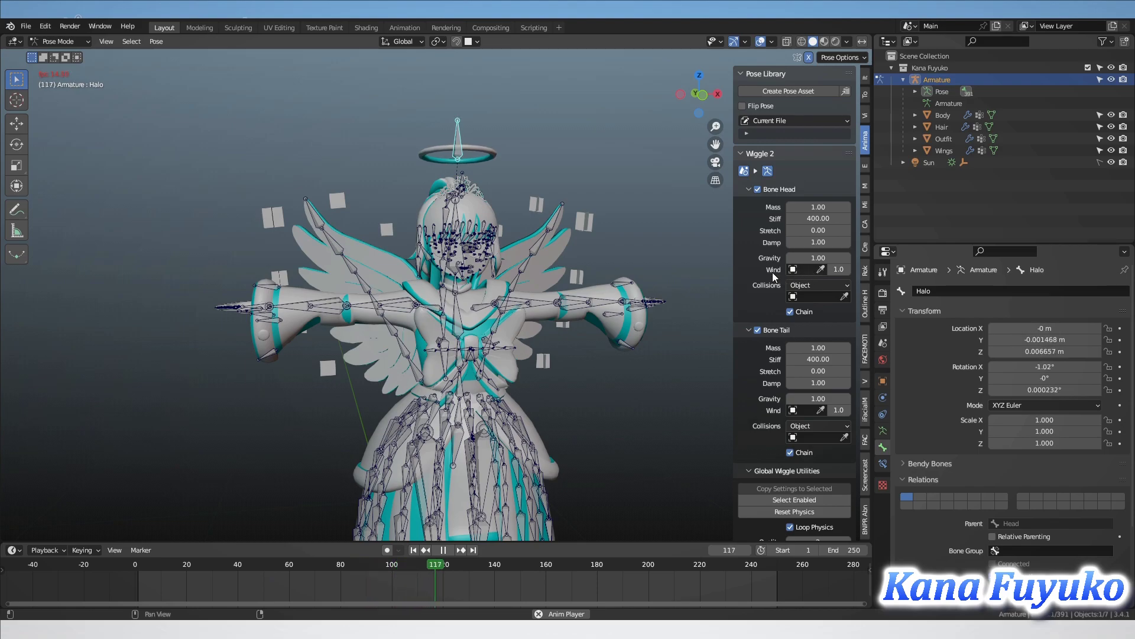
Stop playback, return to the first frame, and switch to Object Mode with the armature deselected
key(space)
click(414, 550)
click(57, 46)
click(59, 52)
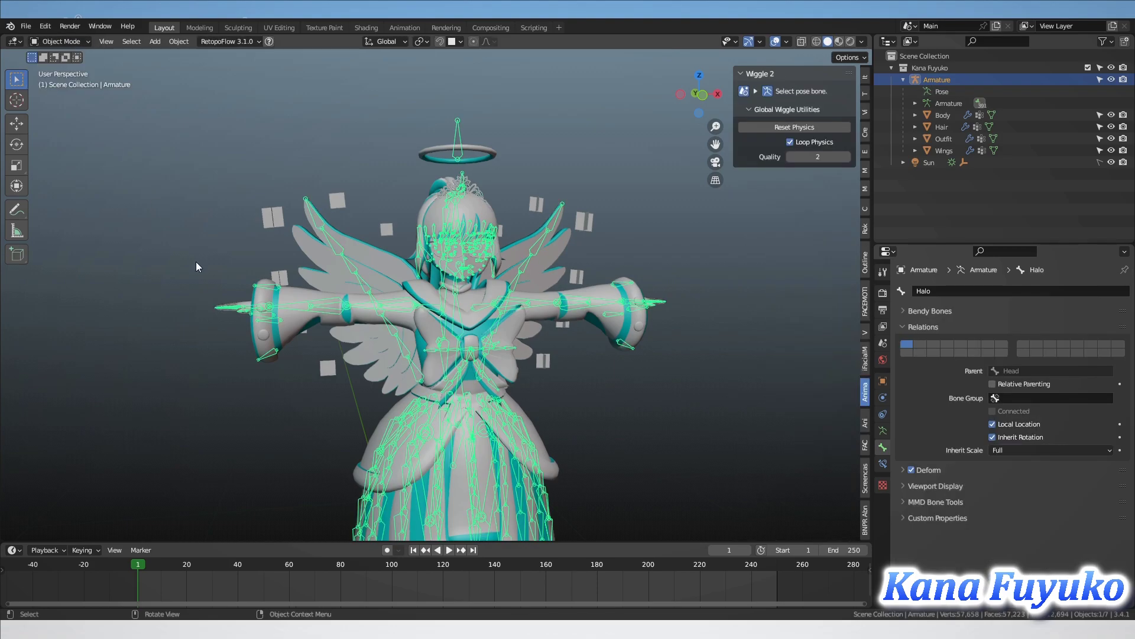
click(566, 396)
middle_drag(567, 396, 511, 306)
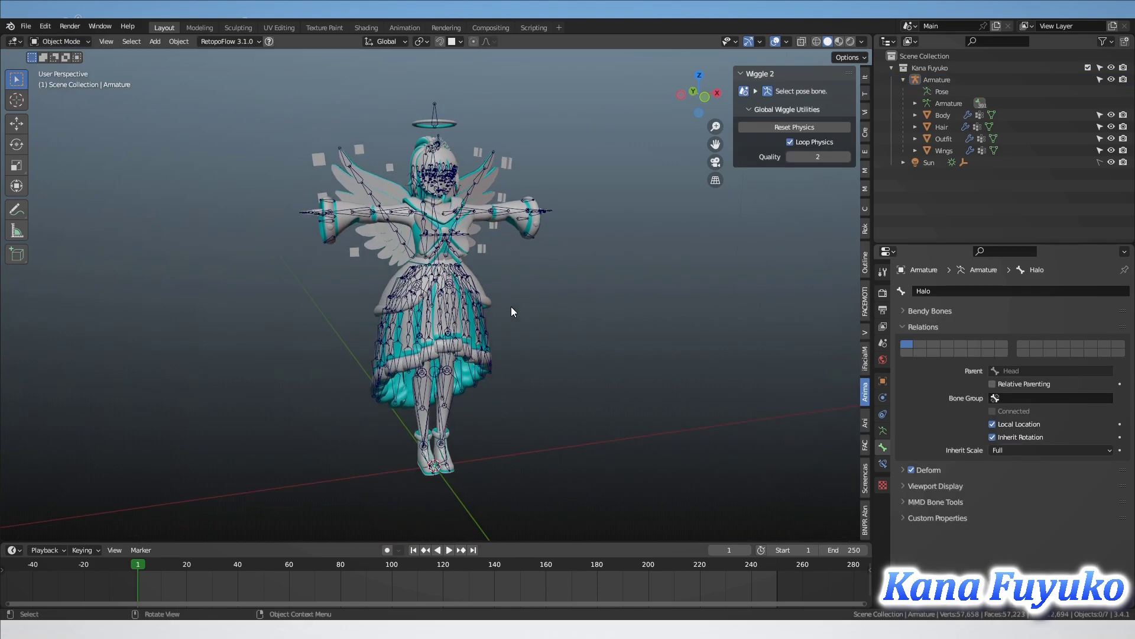
key(shift+a)
mouse_move(407, 524)
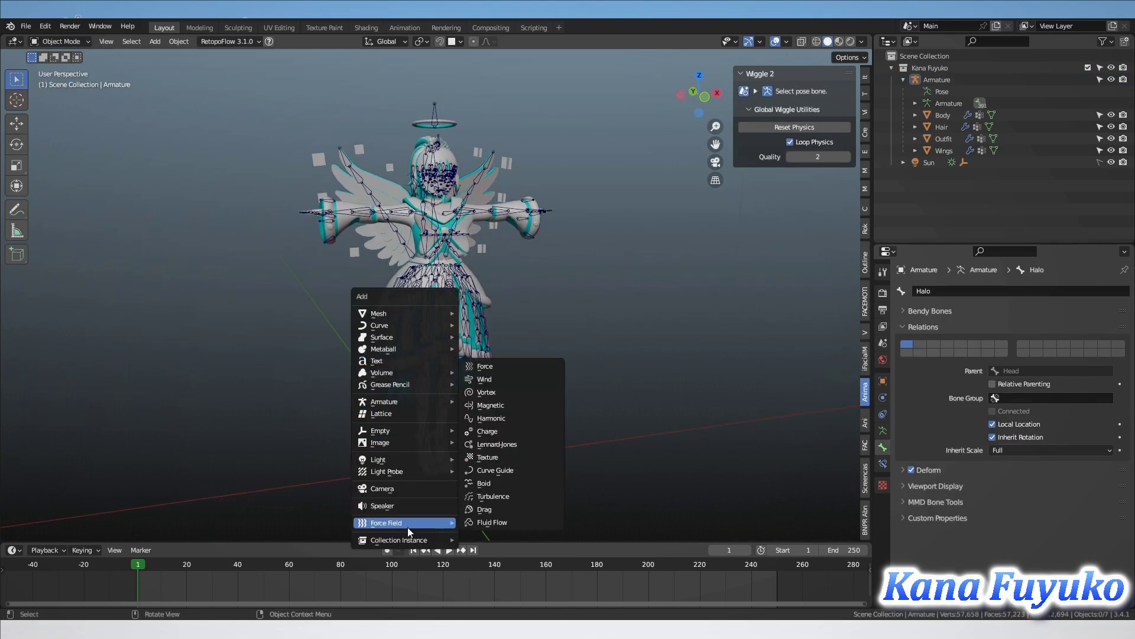
key(Escape)
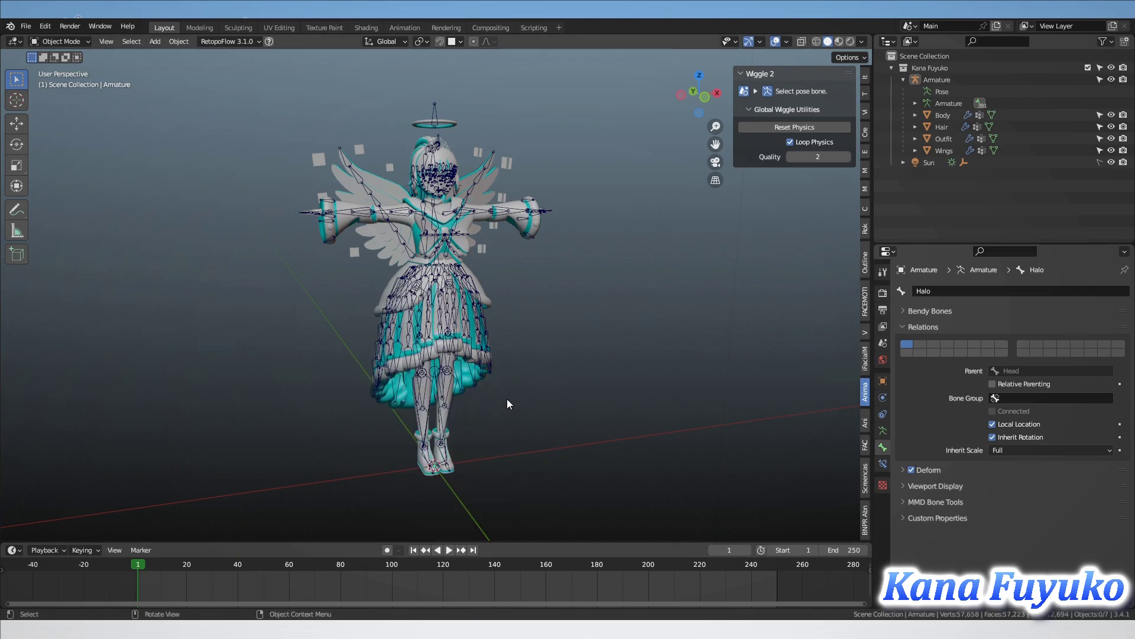
Add a Wind force field at the world origin
key(shift+a)
mouse_move(440, 584)
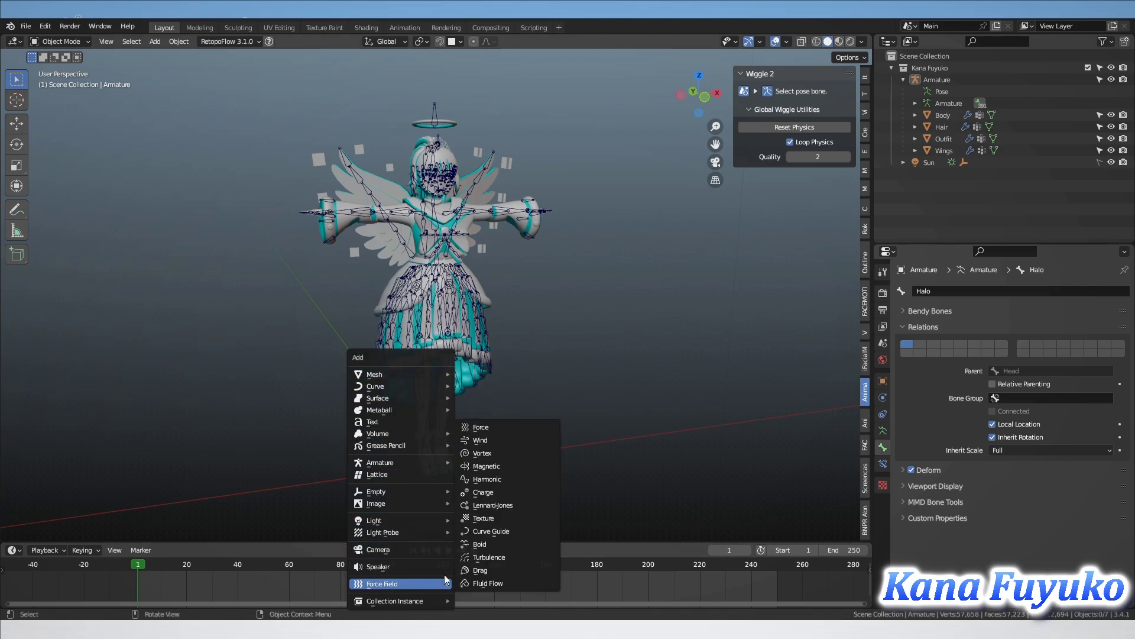
click(497, 441)
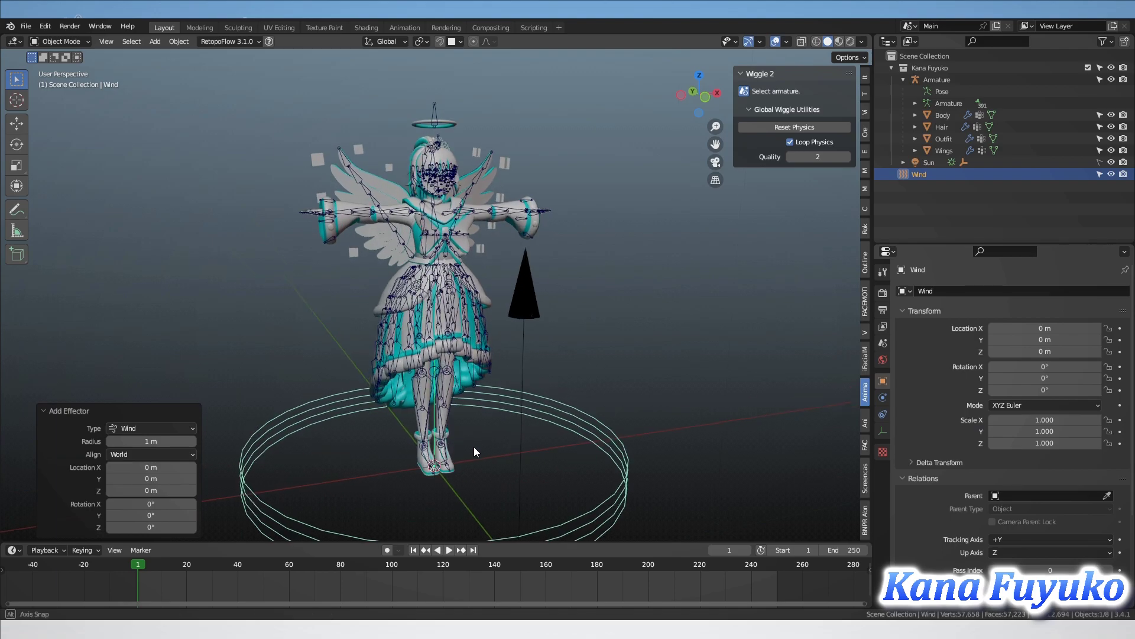
middle_drag(470, 450, 503, 432)
key(shift+a)
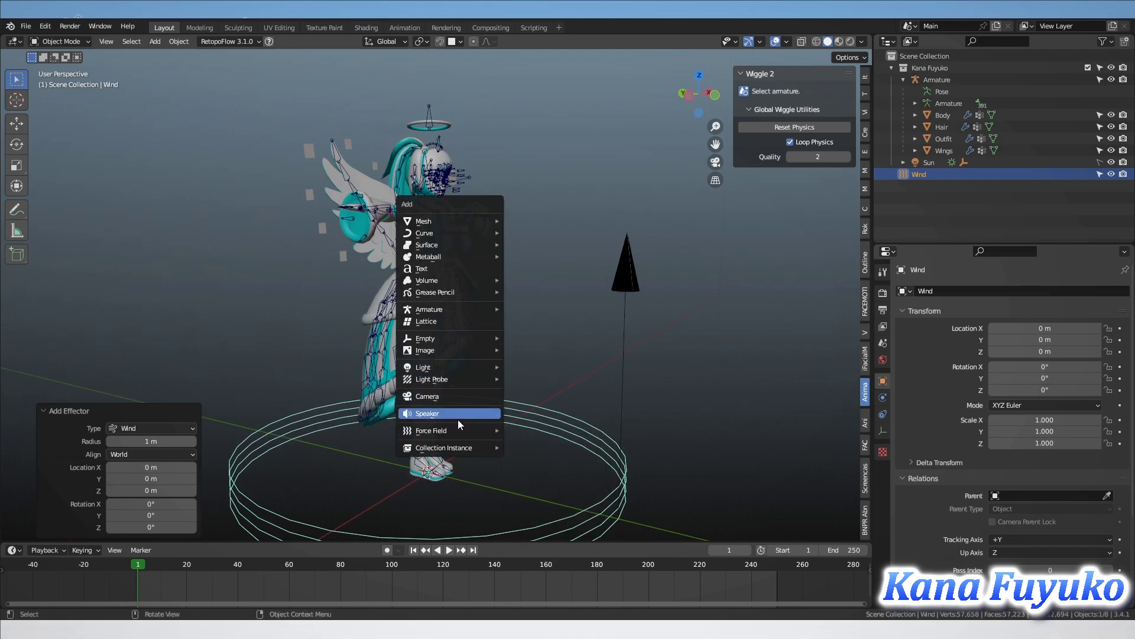
mouse_move(460, 437)
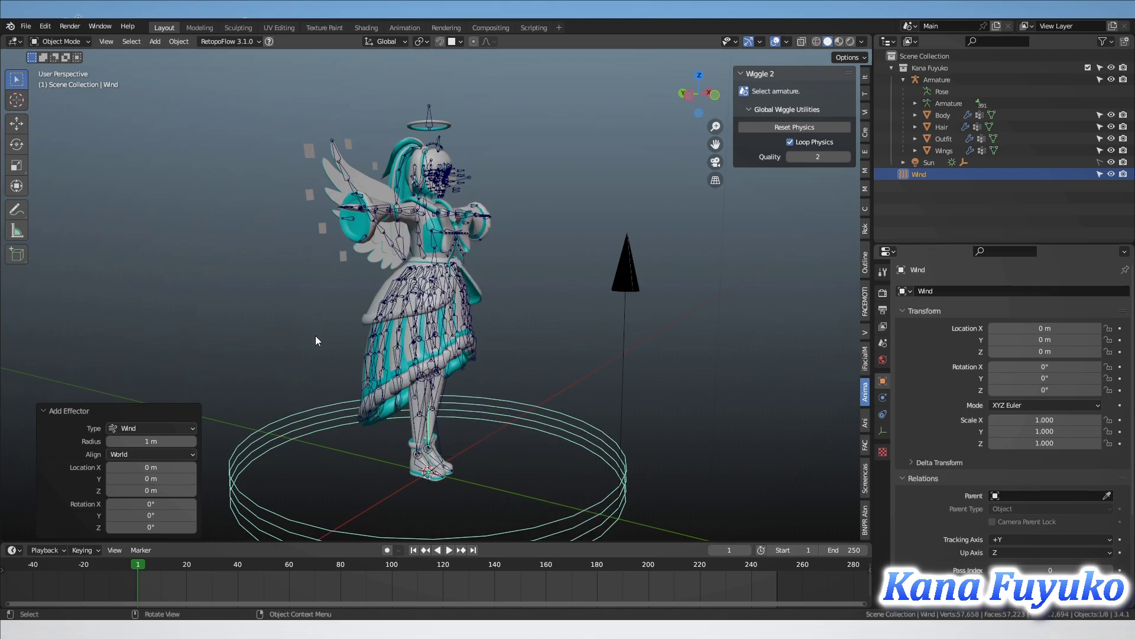
Rotate the wind field about -98° in the view and move it by about 0.76, -1.26 and 1.22 m, aimed at the character
scroll(398, 415, down, 5)
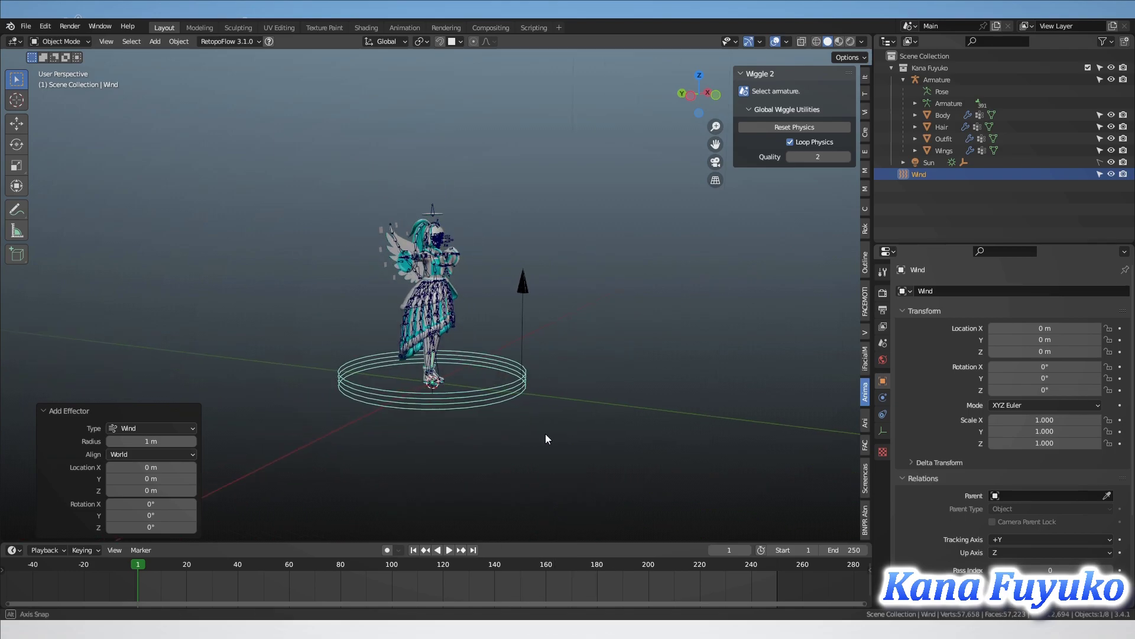
key(r)
click(470, 265)
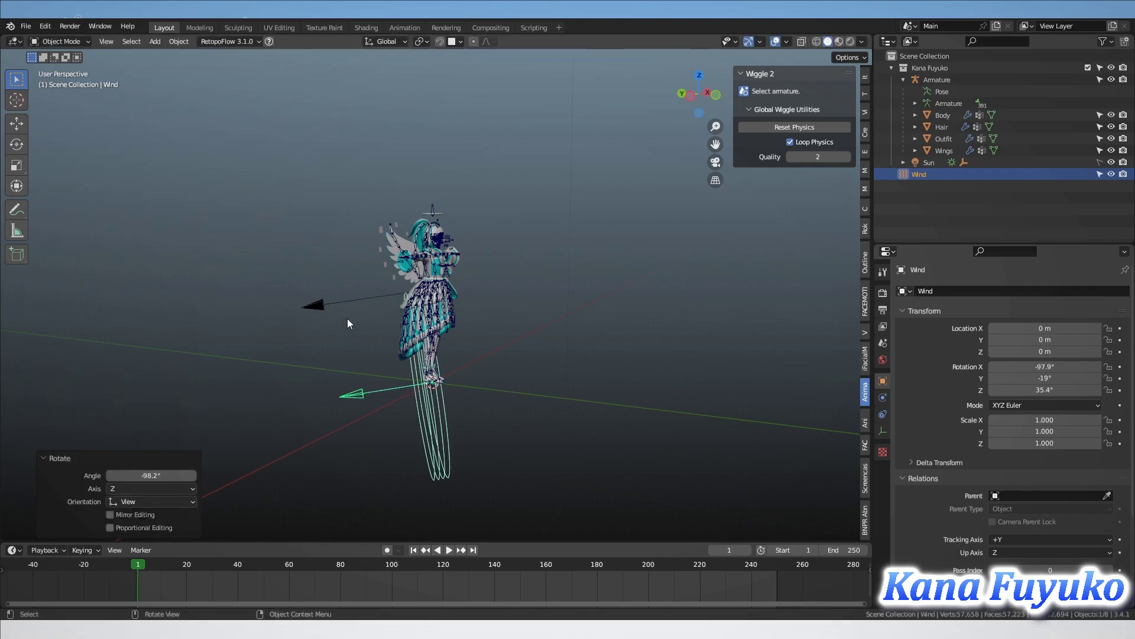
key(g)
middle_drag(491, 262, 408, 279)
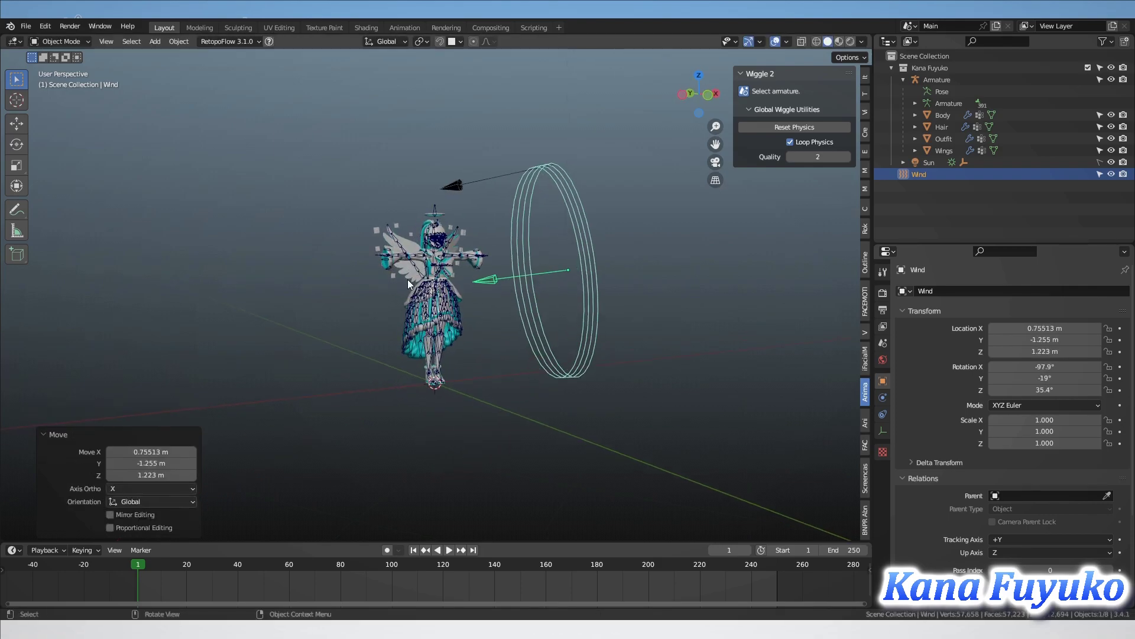
Select the character's armature and switch it to Pose Mode
scroll(449, 261, up, 5)
click(353, 266)
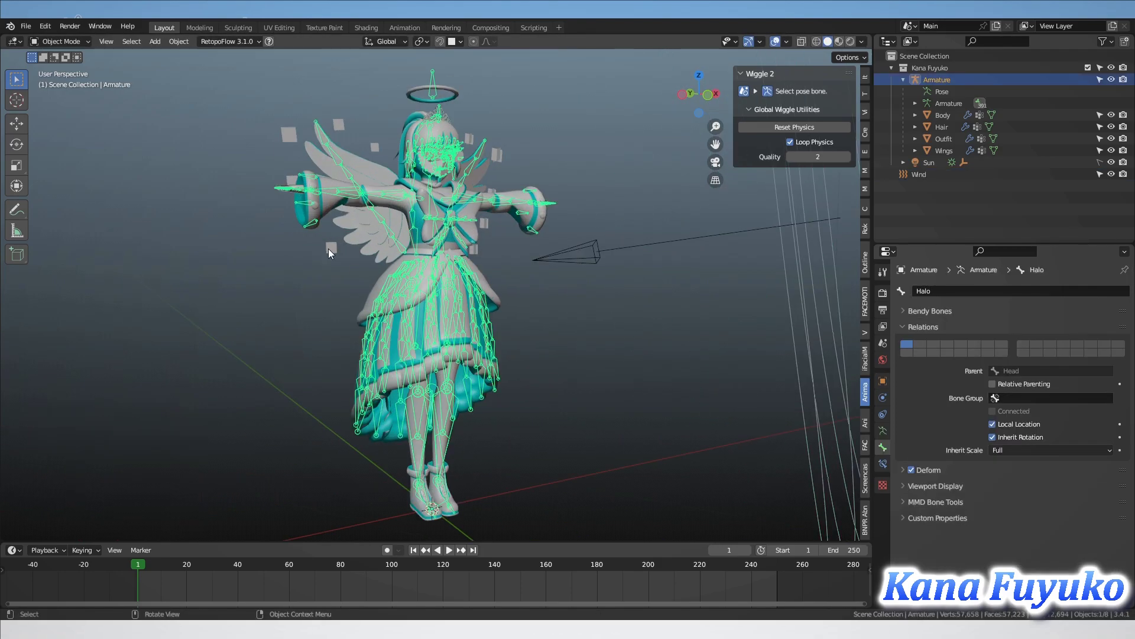
click(73, 79)
key(Tab)
scroll(367, 320, up, 3)
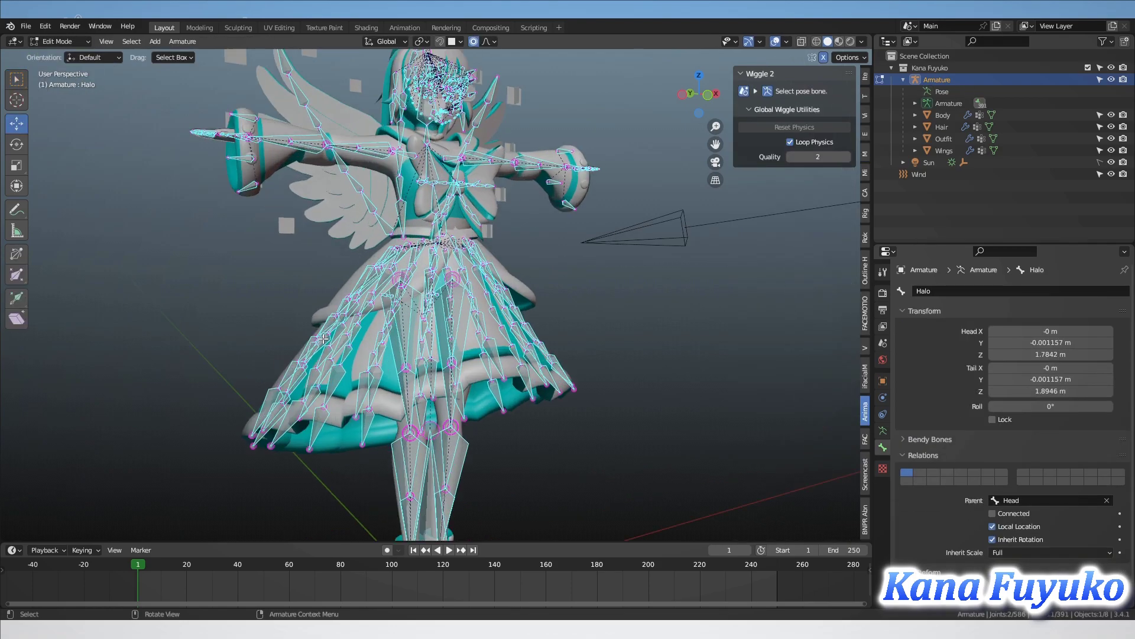
middle_drag(340, 331, 407, 343)
key(Tab)
Select the linked skirt bone chains from the left orthographic view and deselect their top row of bones
key(ctrl+KP_3)
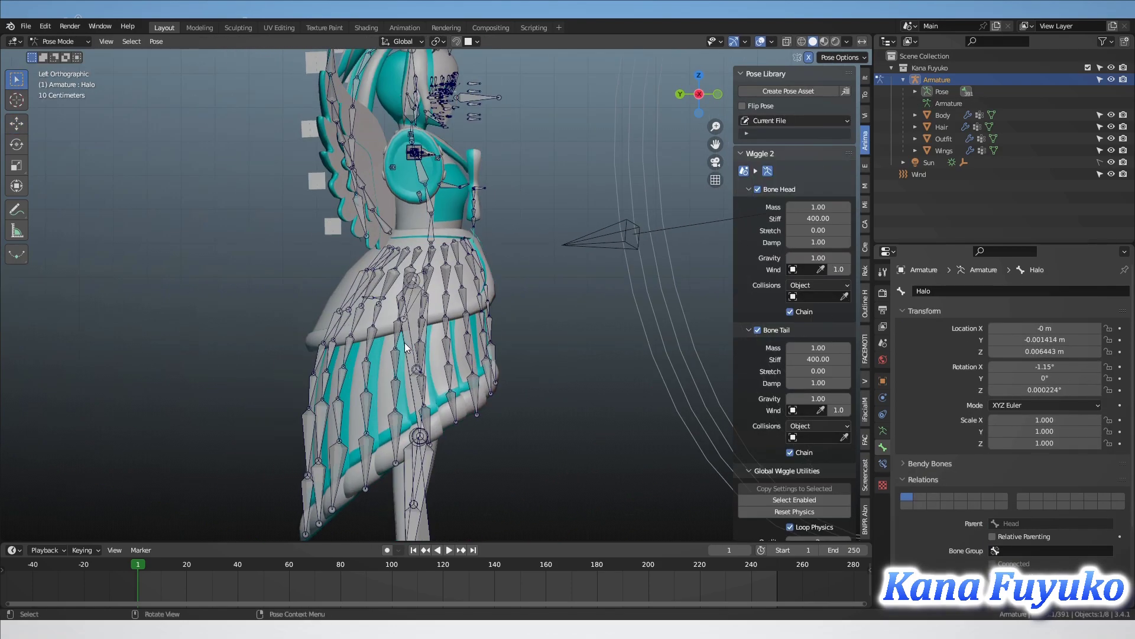
scroll(432, 243, up, 6)
drag(314, 329, 421, 281)
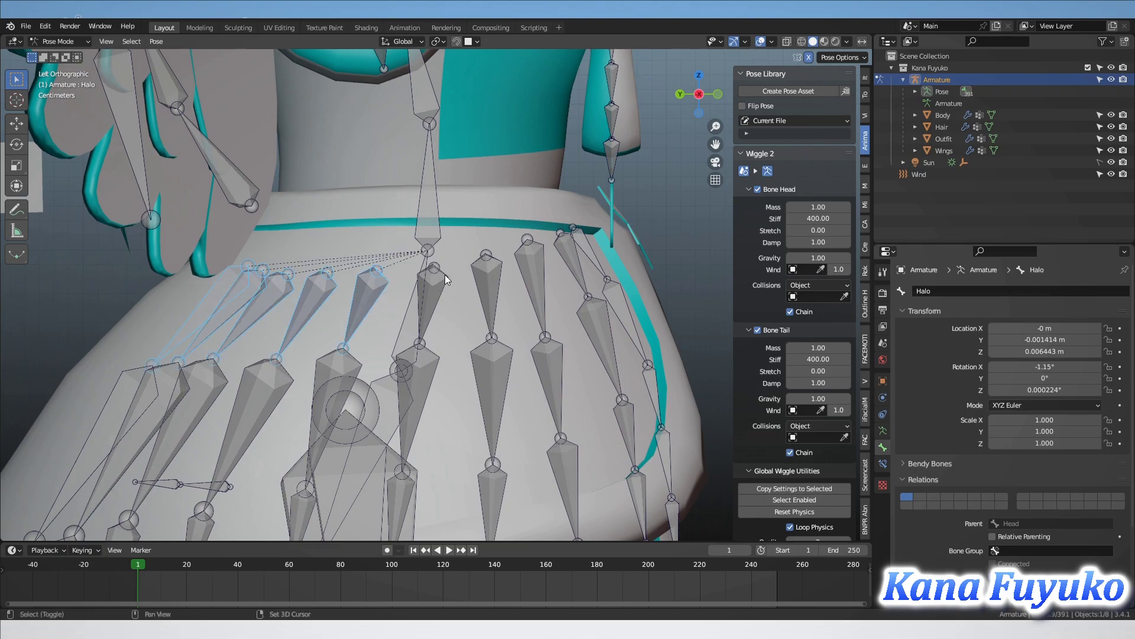
shift+drag(522, 272, 616, 281)
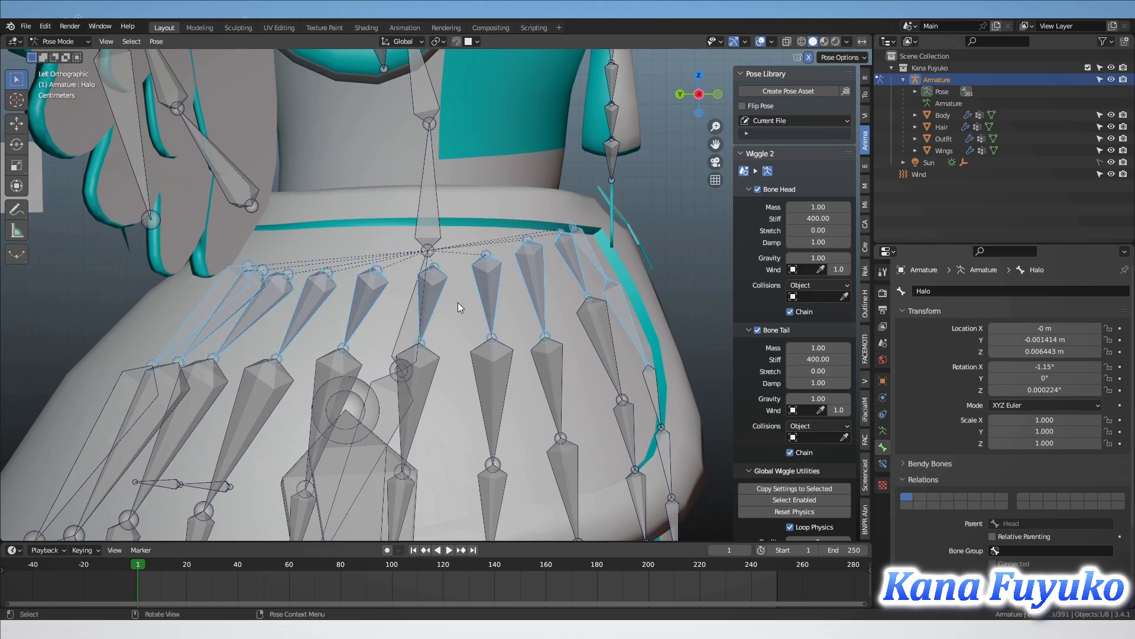
key(ctrl+l)
key(c)
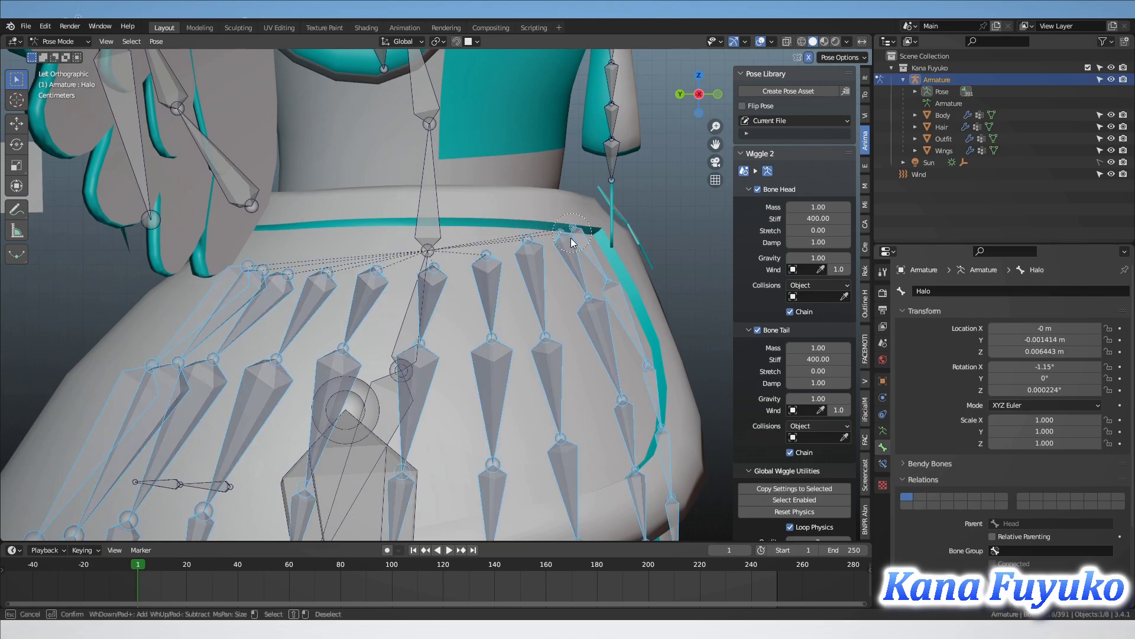
key(Escape)
middle_drag(205, 267, 410, 388)
Play the animation and assign the Wind object as the Bone Tail wind of the selected skirt bones
scroll(410, 388, down, 4)
key(space)
key(space)
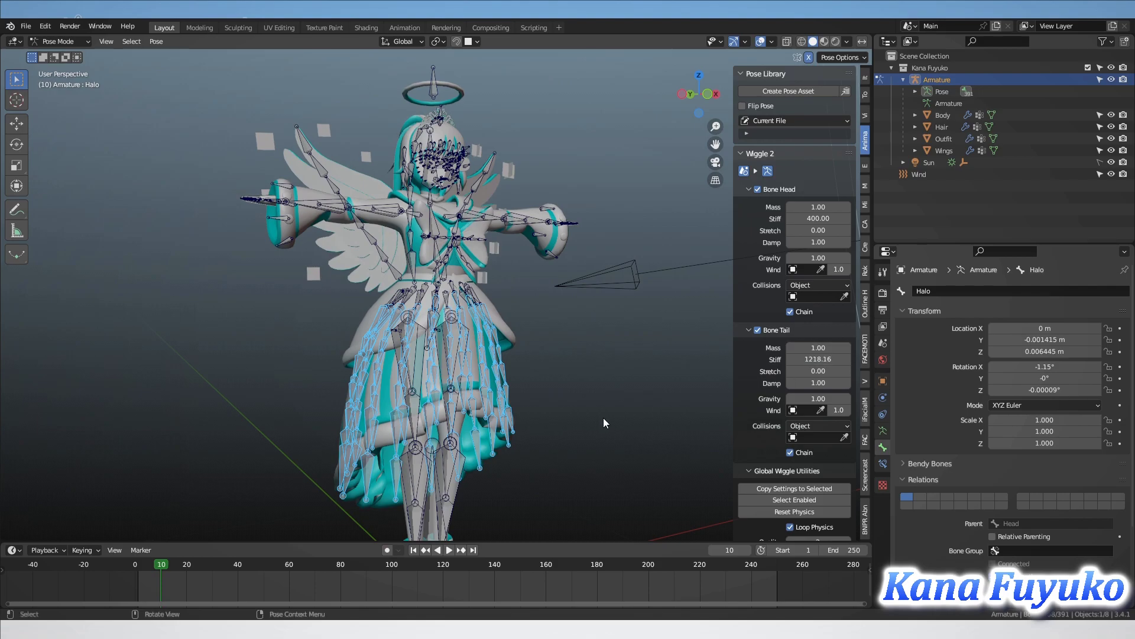
key(space)
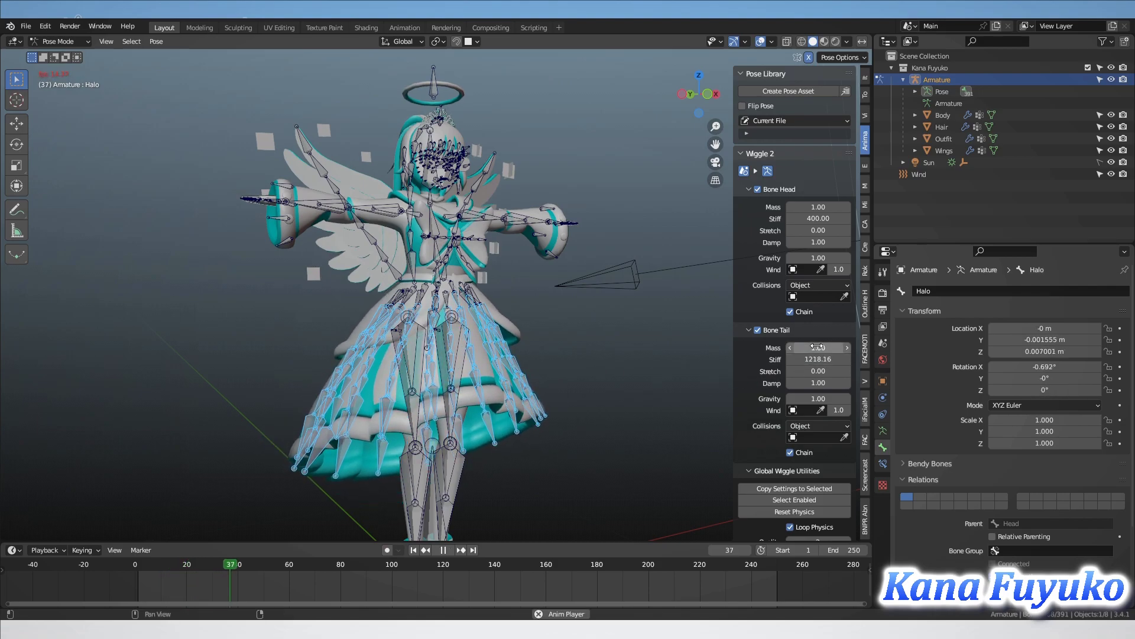
click(807, 413)
click(804, 430)
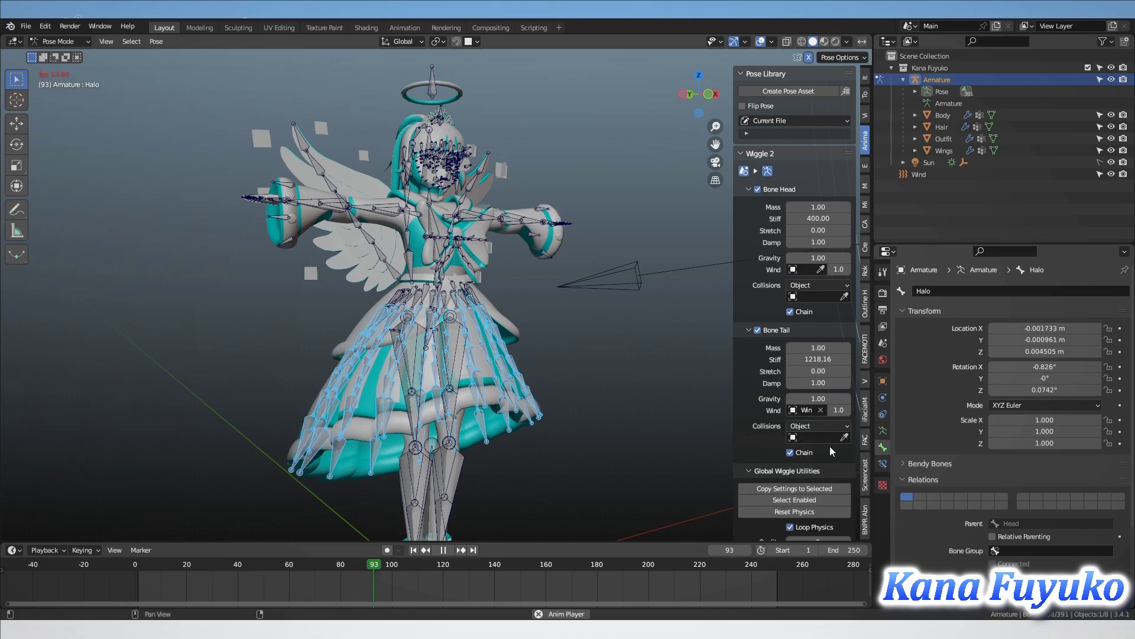
Tune the skirt bones' Bone Tail wind strength during playback, trying about 23 and ending at about 15
drag(839, 410, 907, 410)
scroll(426, 339, up, 2)
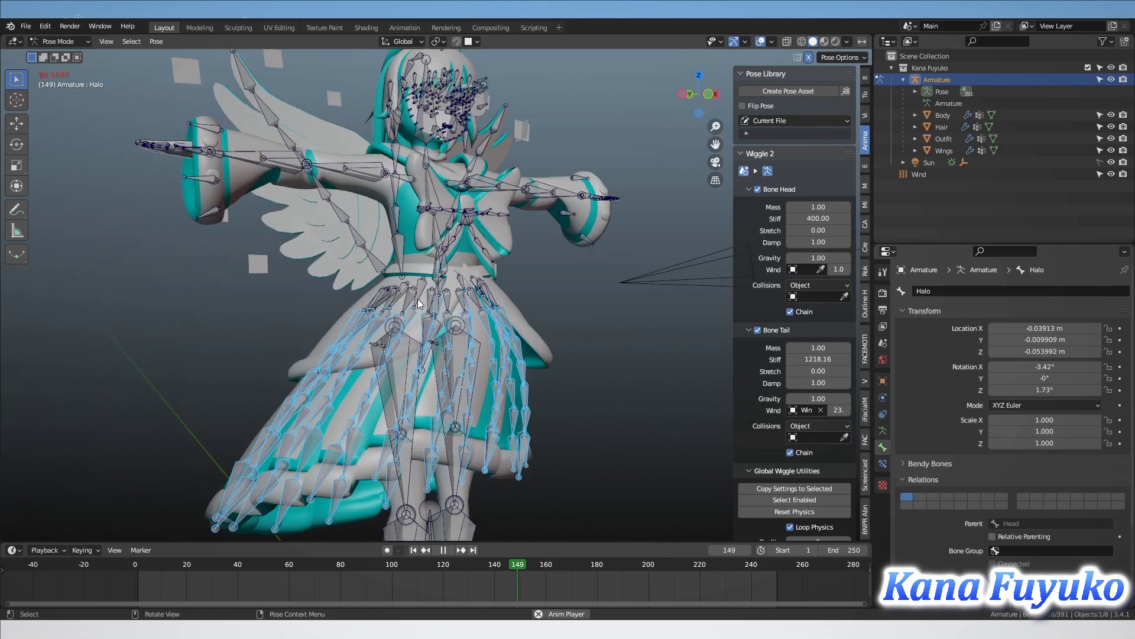
shift+middle_drag(377, 343, 371, 252)
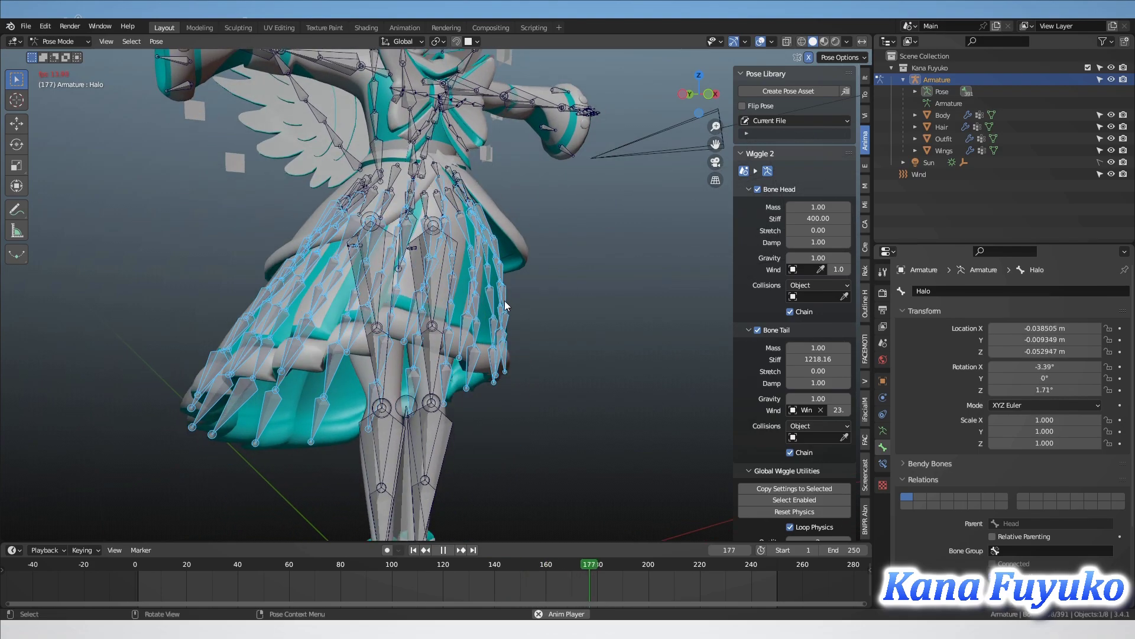
scroll(443, 271, down, 6)
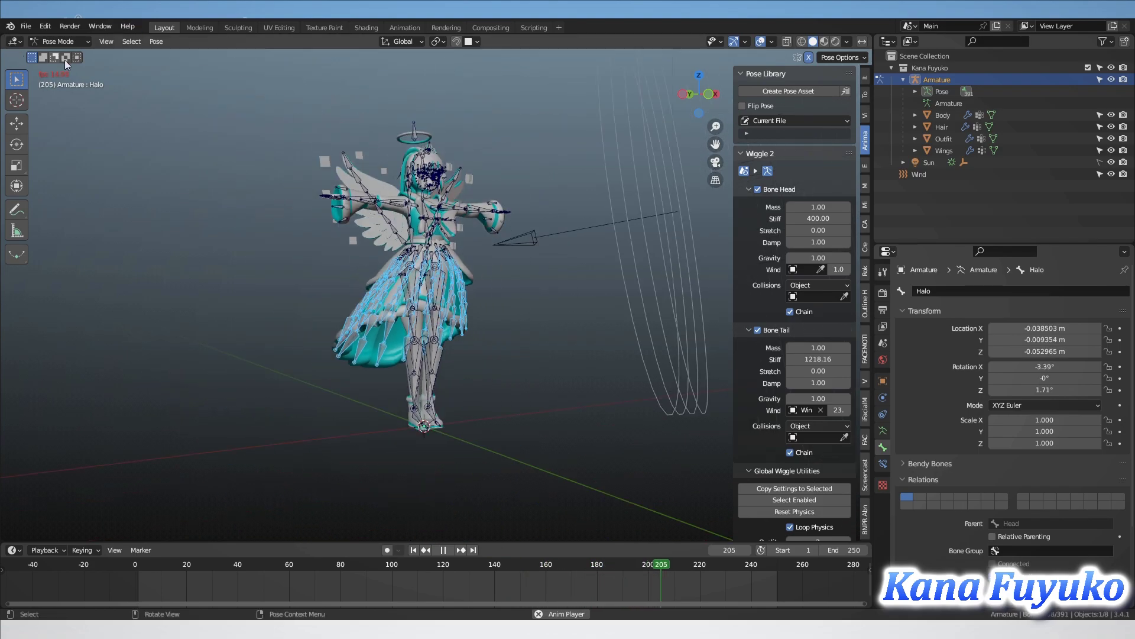
mouse_move(845, 413)
mouse_down()
mouse_move(793, 413)
mouse_move(841, 413)
mouse_up()
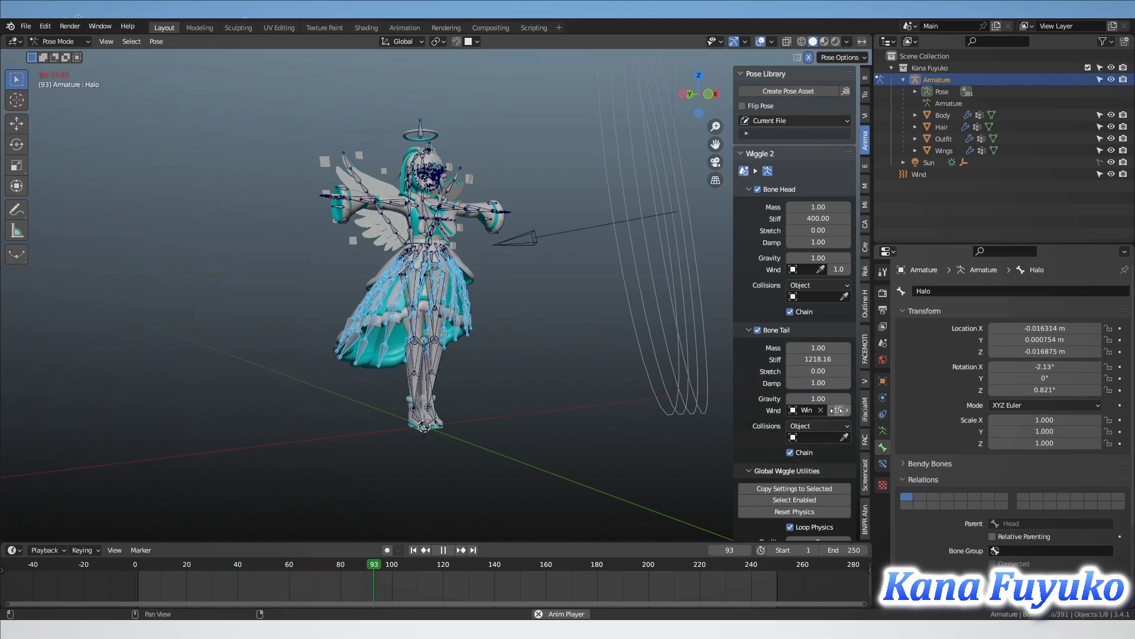
Try keyframing the Bone Tail wind strength during playback and undo the keyframe
key(i)
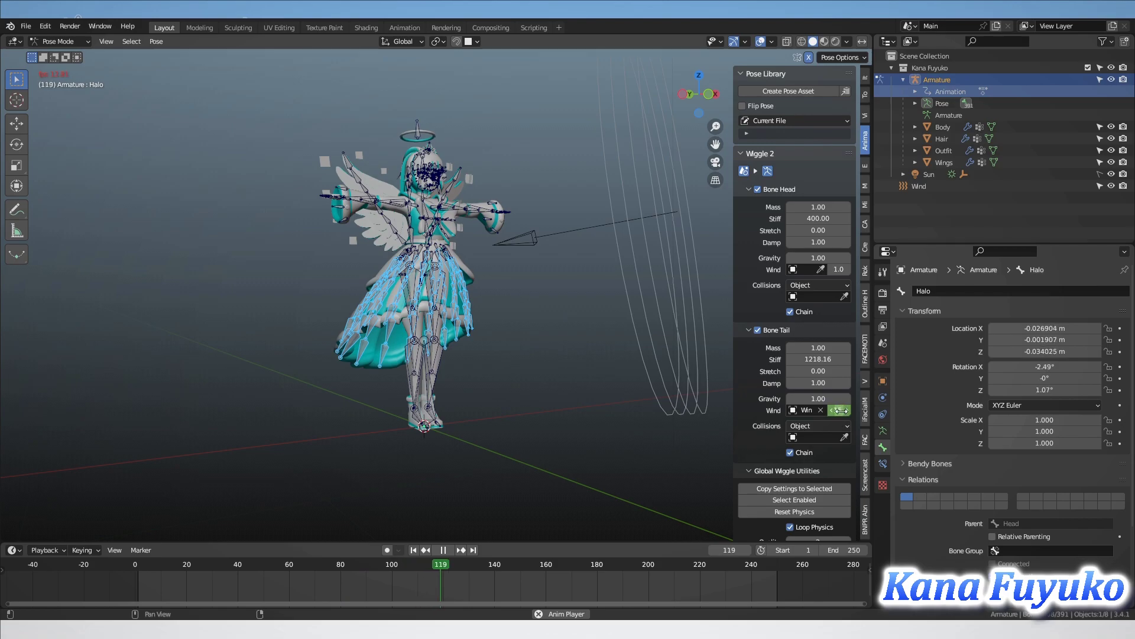
key(ctrl+z)
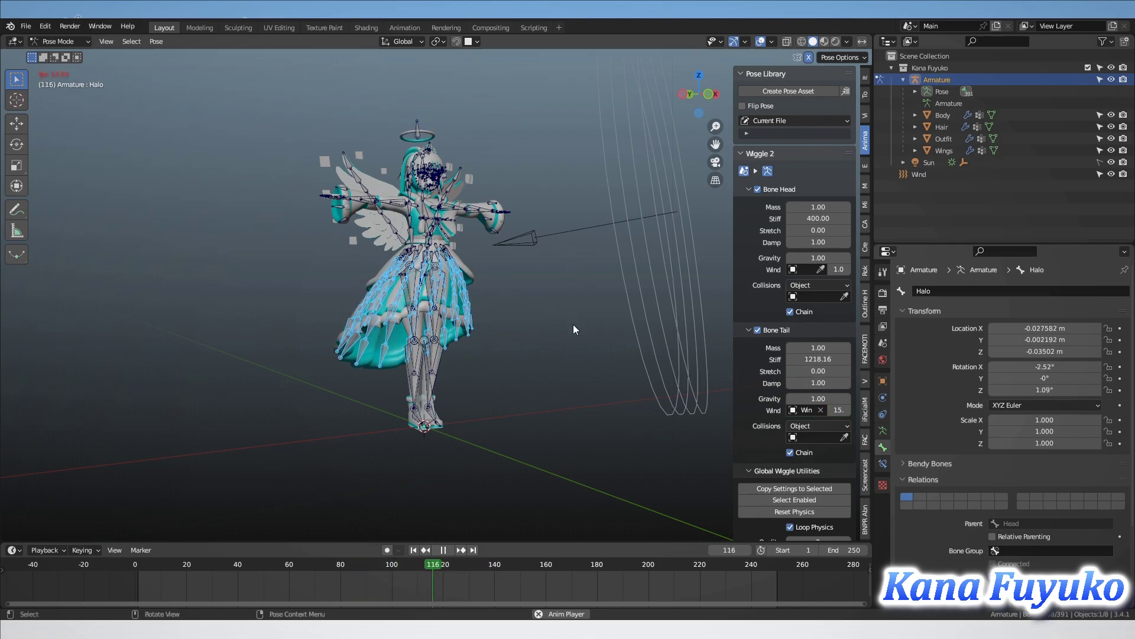
scroll(499, 292, up, 3)
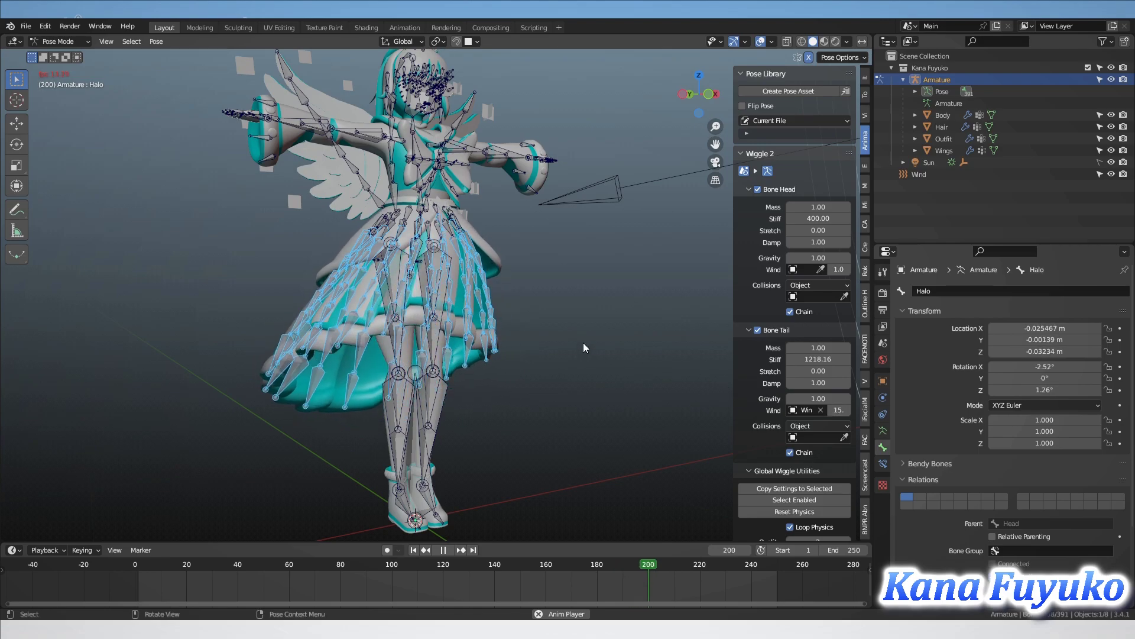
Set the Bone Tail wind strength of the selected skirt bones to 1
click(838, 407)
text(1)
key(Return)
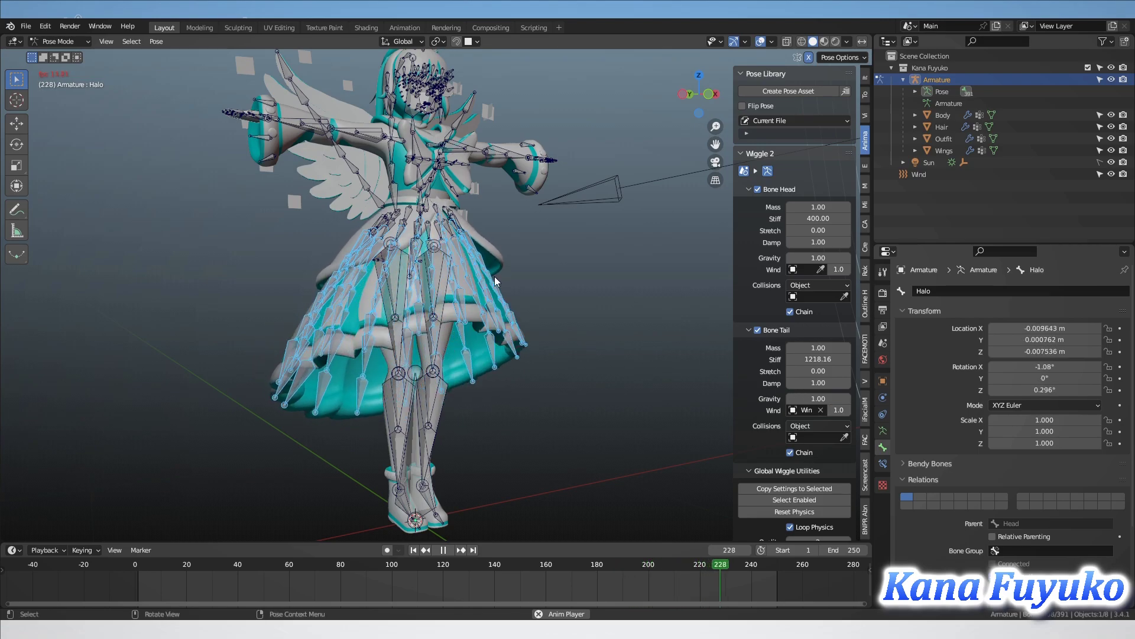
scroll(300, 229, down, 2)
shift+middle_drag(298, 204, 204, 190)
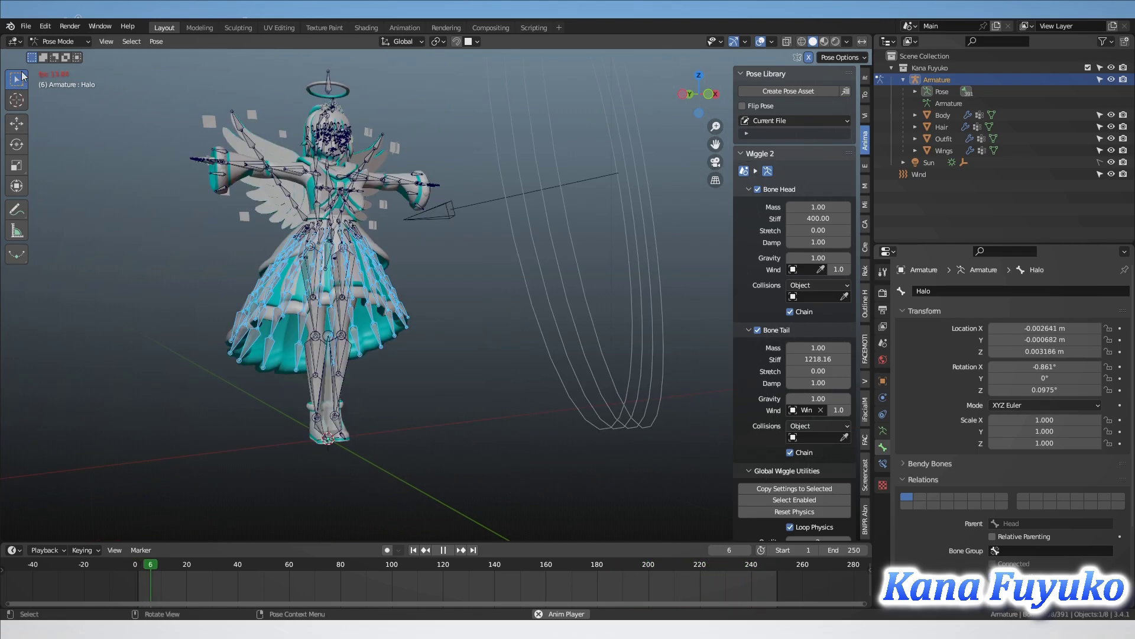
Switch the armature from Pose Mode to Object Mode and stop the animation playback
click(76, 41)
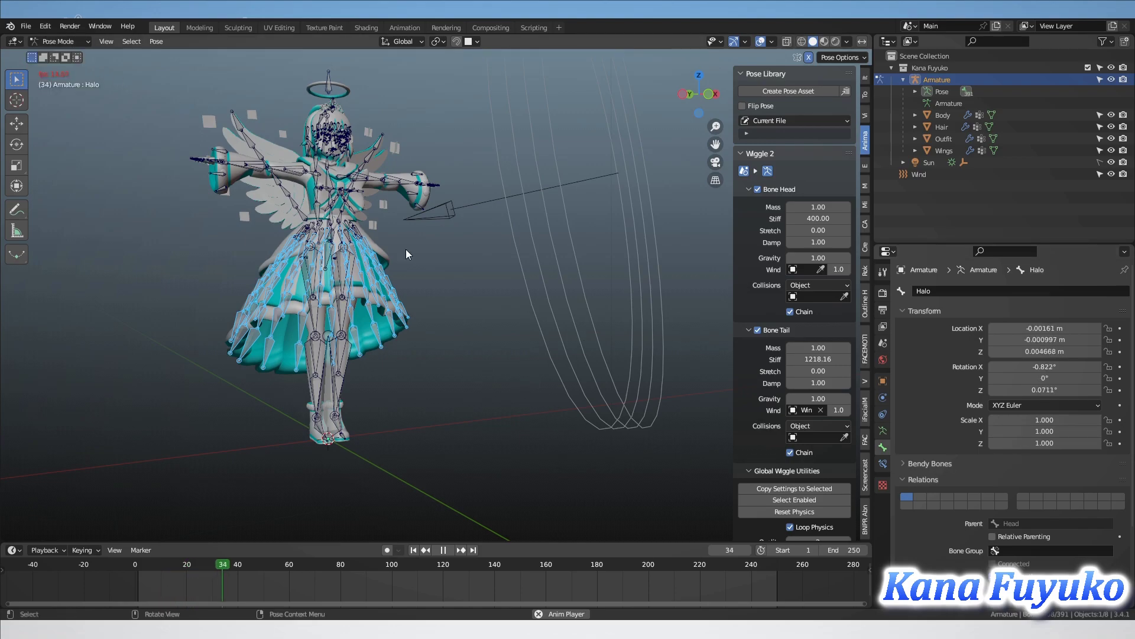
click(83, 41)
click(66, 54)
shift+middle_drag(372, 276, 419, 329)
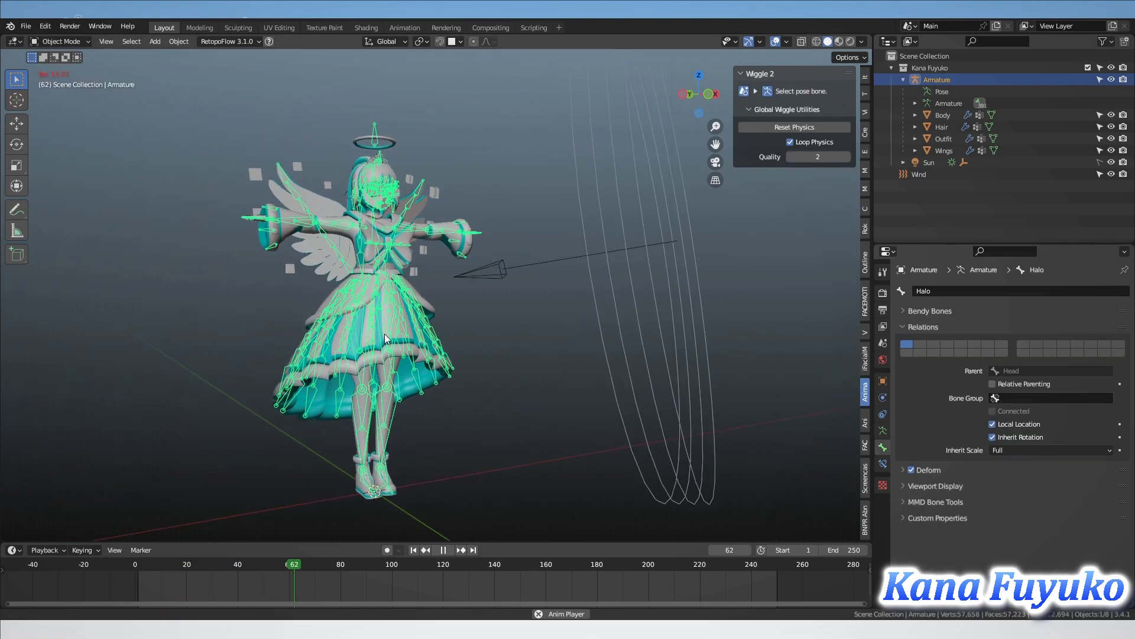
key(space)
key(c)
key(Escape)
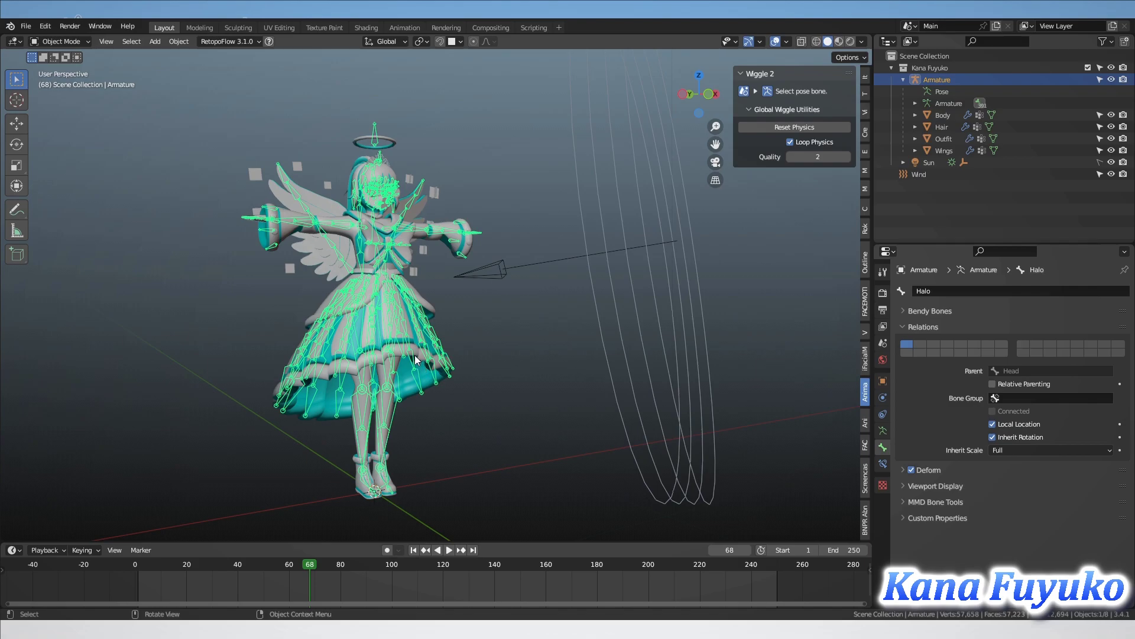
Select the Wind force field and hide it in the viewport
click(533, 271)
key(h)
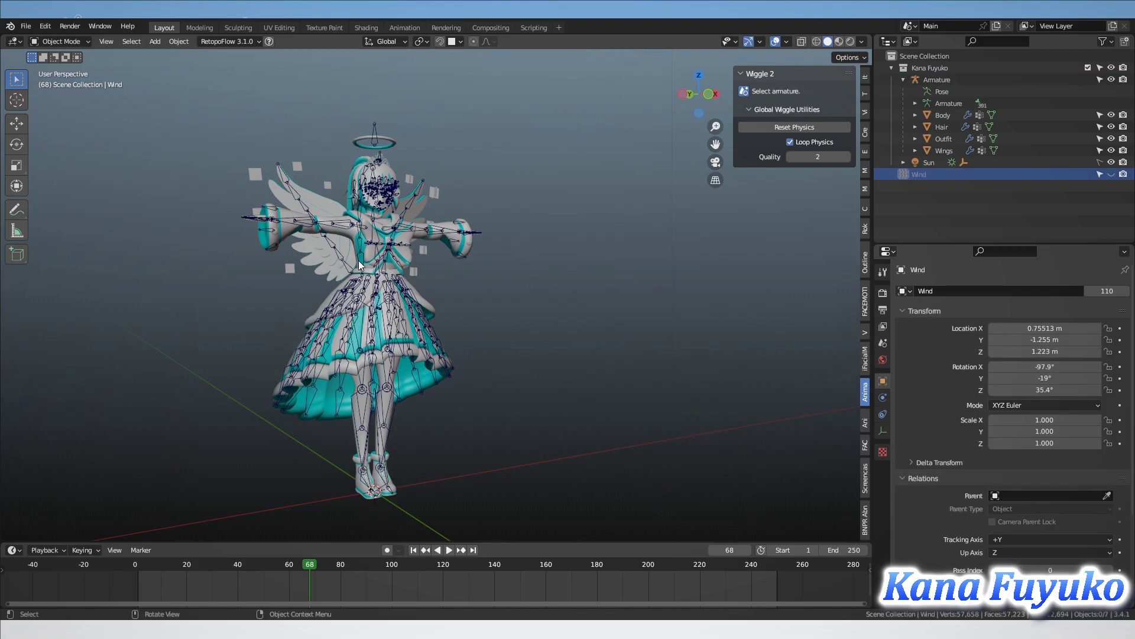
scroll(359, 263, up, 6)
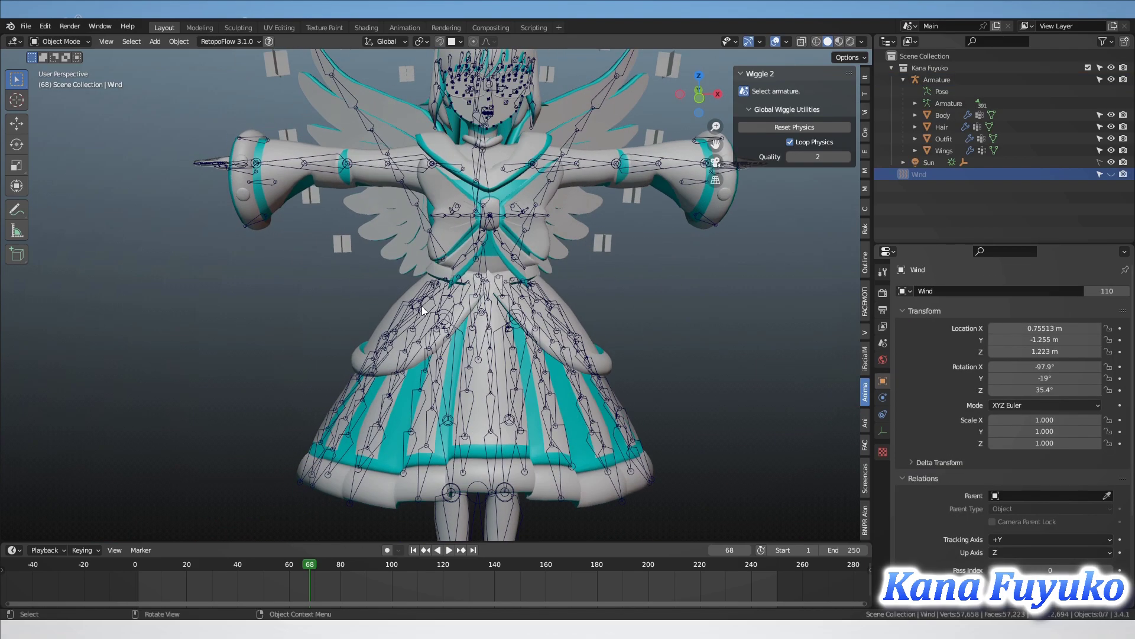
Add a UV sphere mesh at the world origin and scale it down to about 0.168
scroll(422, 310, down, 6)
middle_drag(629, 354, 550, 345)
key(shift+a)
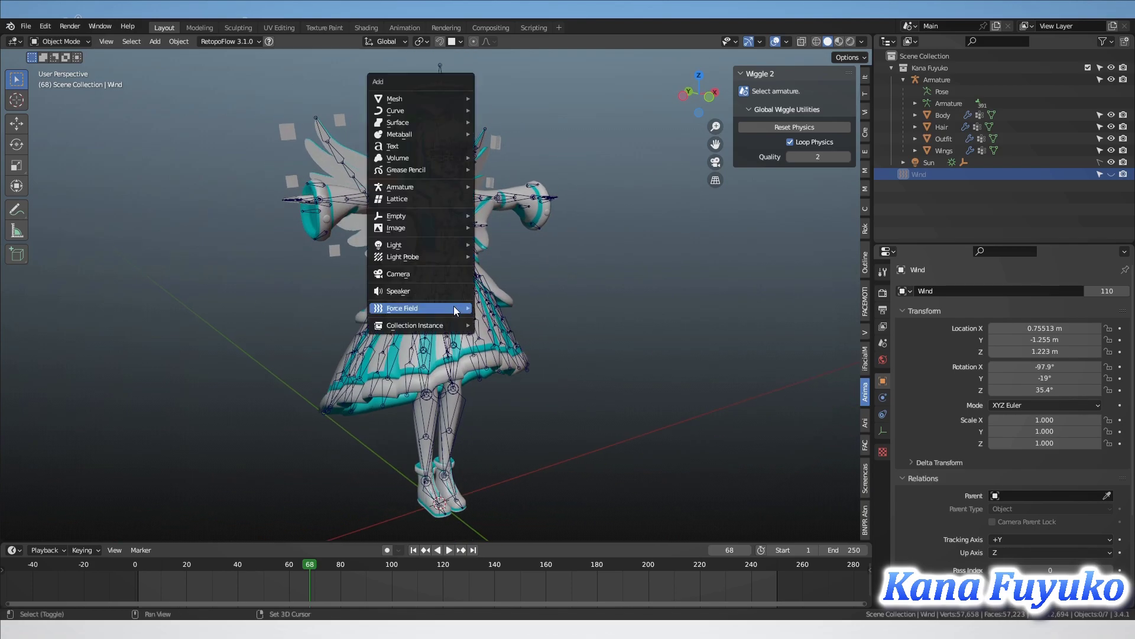
mouse_move(459, 98)
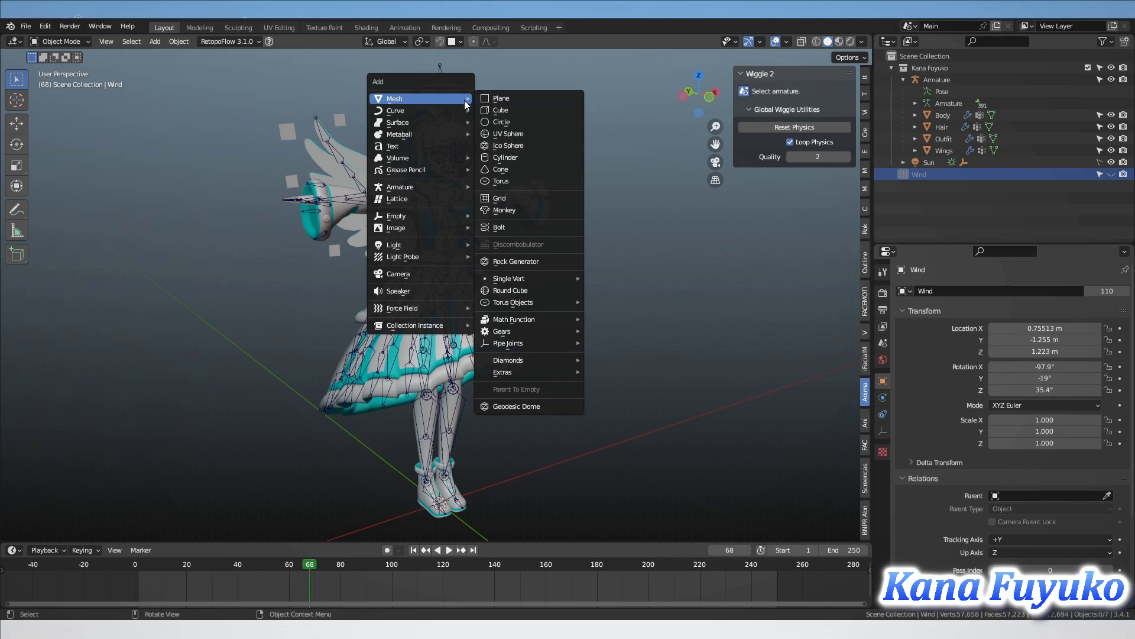
click(515, 136)
scroll(498, 285, down, 2)
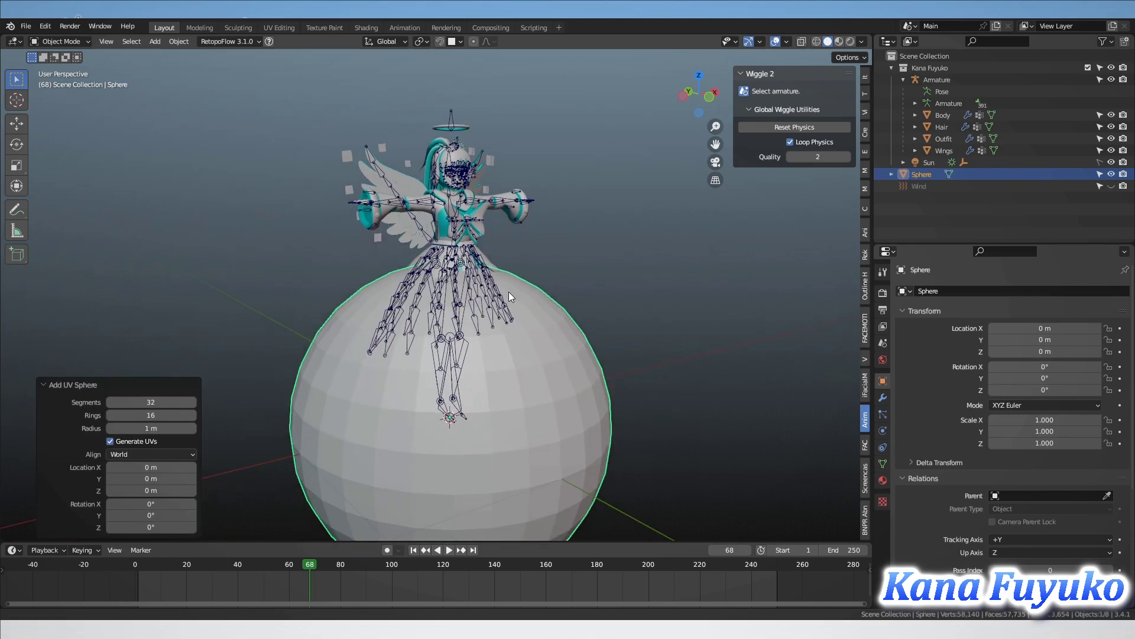
shift+middle_drag(508, 300, 521, 213)
key(s)
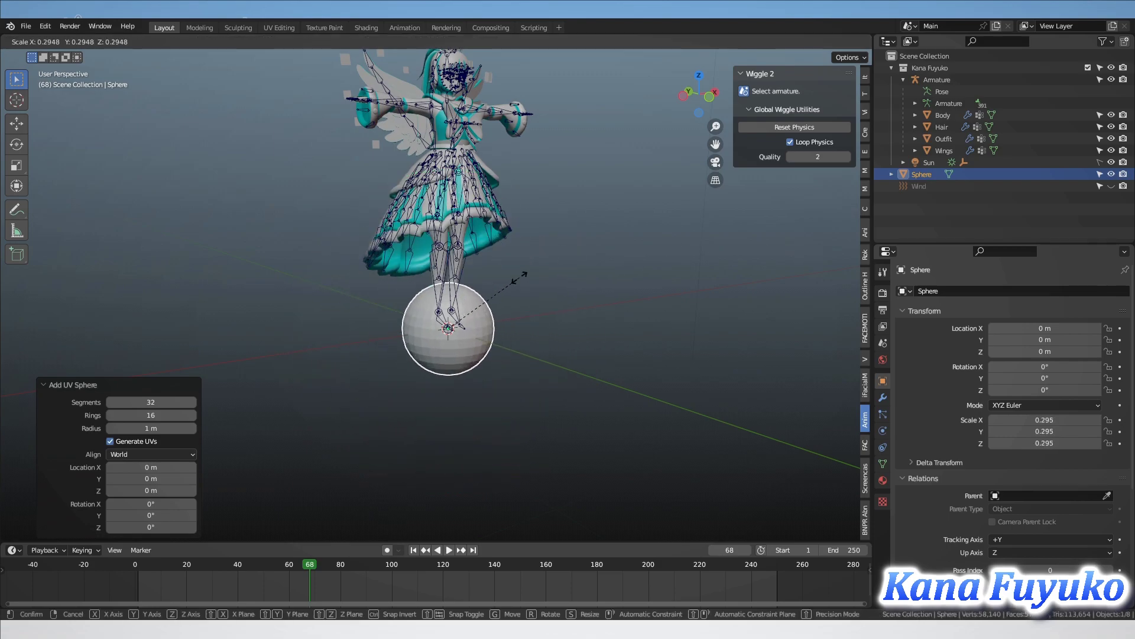
click(486, 312)
key(g)
key(Escape)
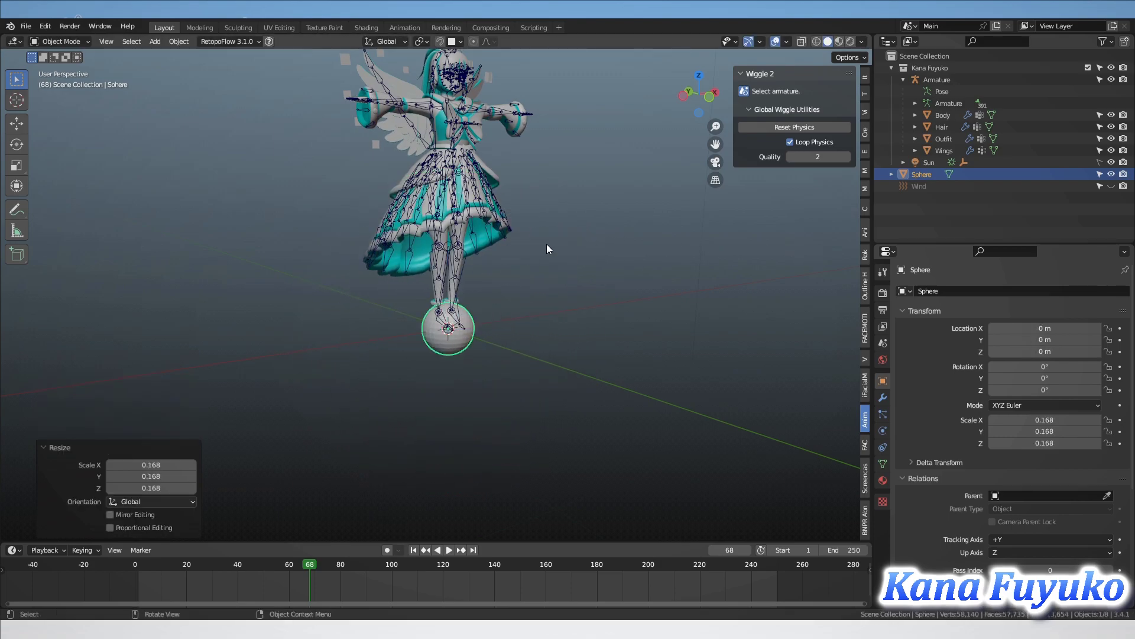
Reselect the sphere at the character's feet and shrink it further to a scale of about 0.08
scroll(547, 243, up, 3)
middle_drag(520, 264, 537, 328)
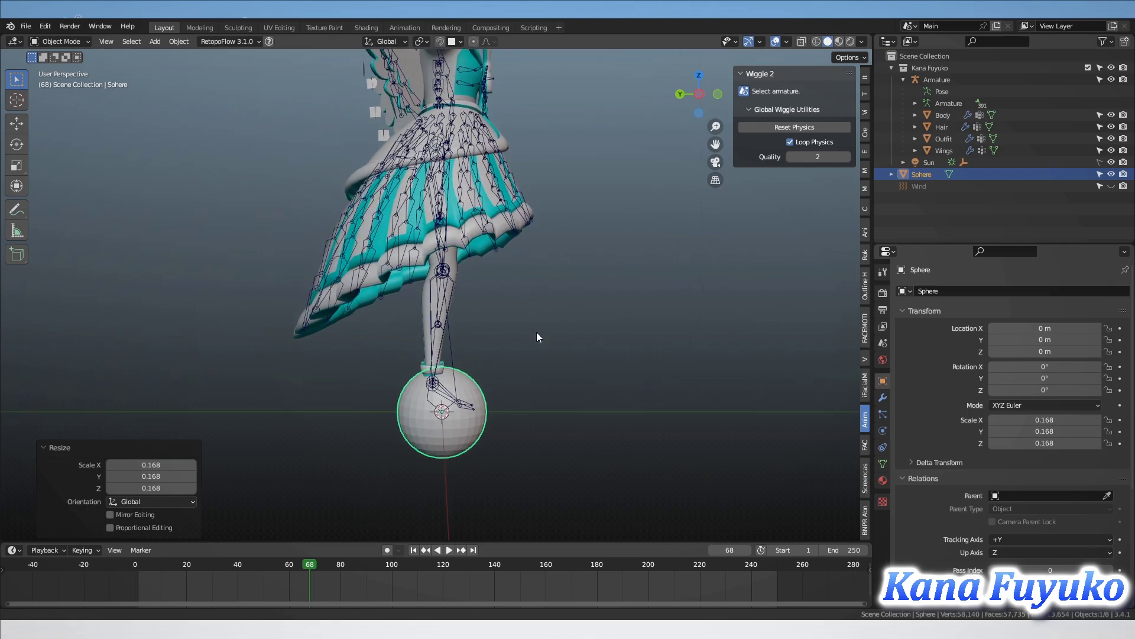
scroll(401, 290, up, 2)
click(395, 199)
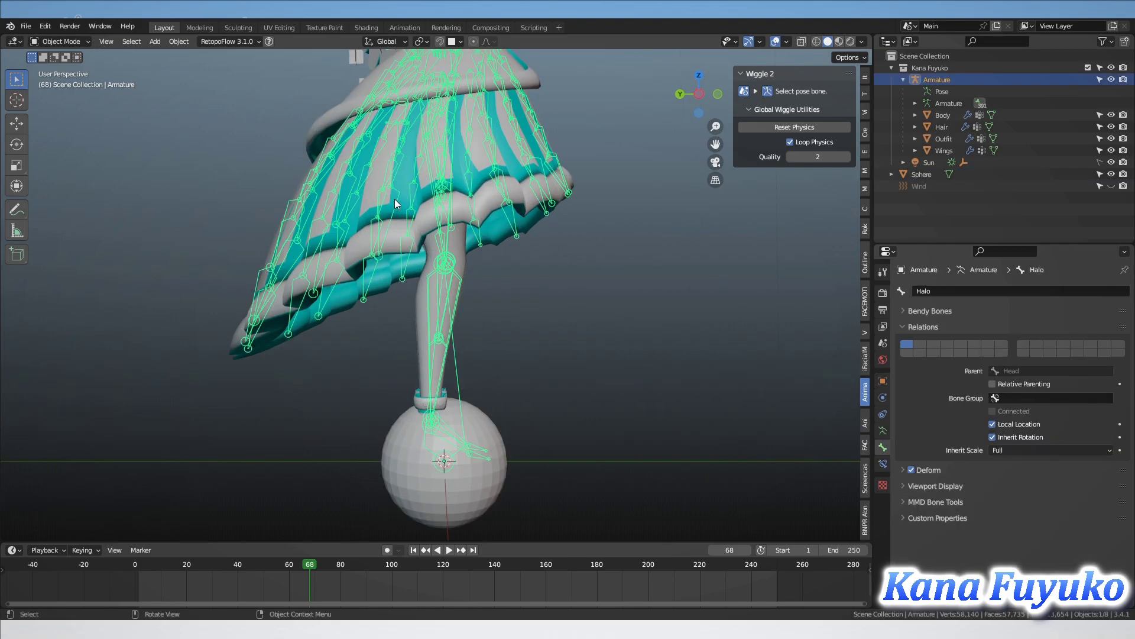
click(417, 299)
middle_drag(418, 292, 510, 349)
click(443, 490)
key(Tab)
key(Tab)
key(s)
click(565, 369)
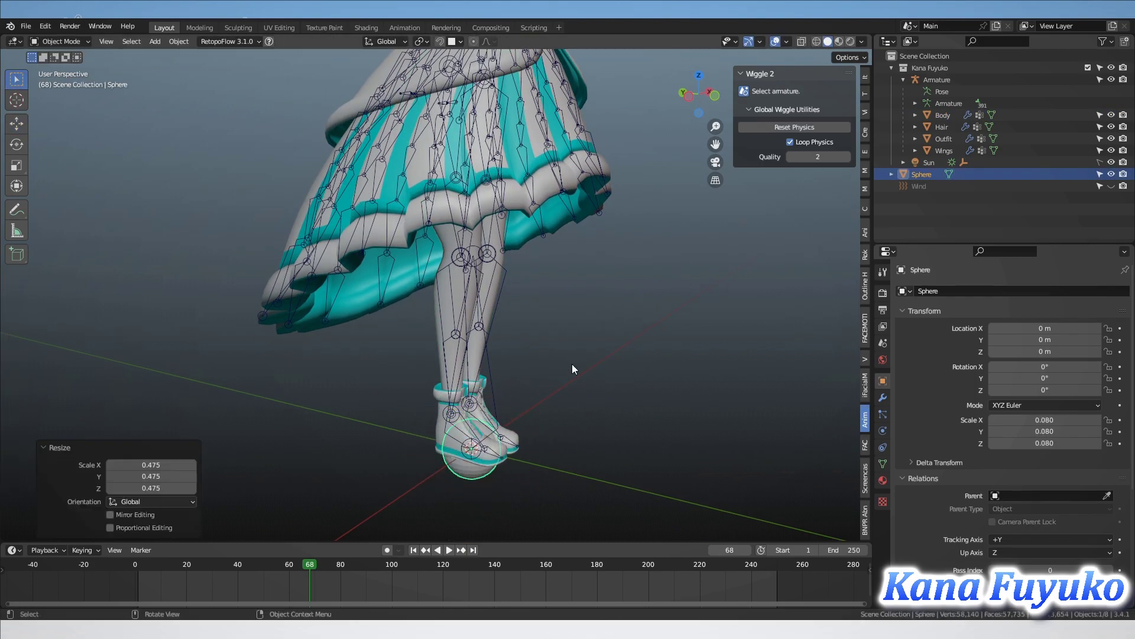
Raise the sphere to the character's knees at about Z 0.535 m from the left orthographic view
middle_drag(562, 373, 592, 385)
key(ctrl+KP_3)
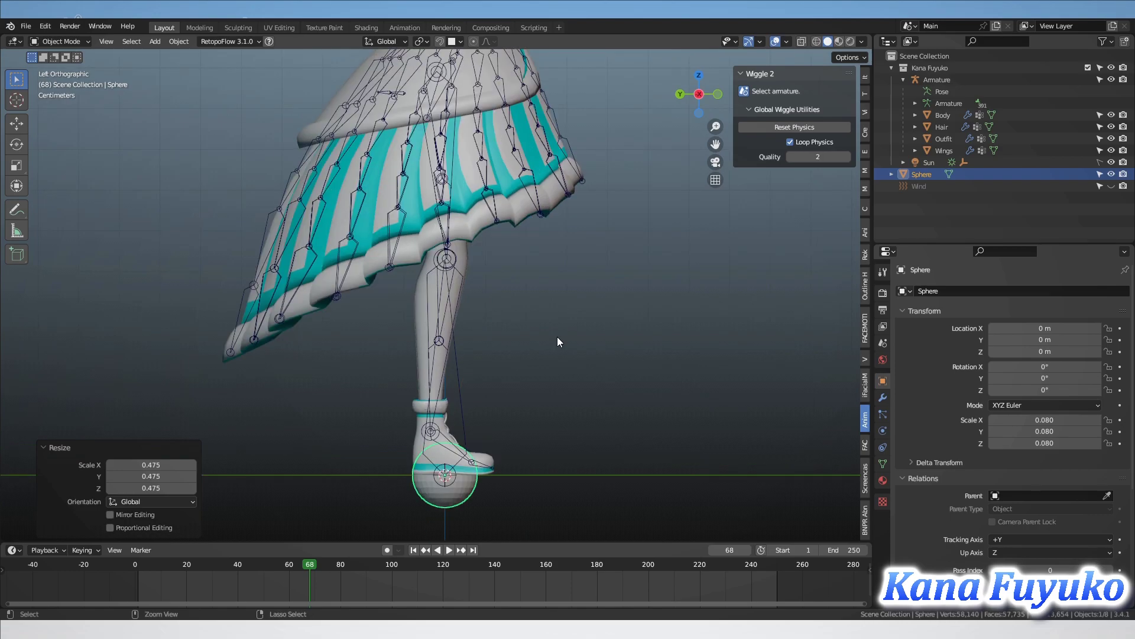
key(g)
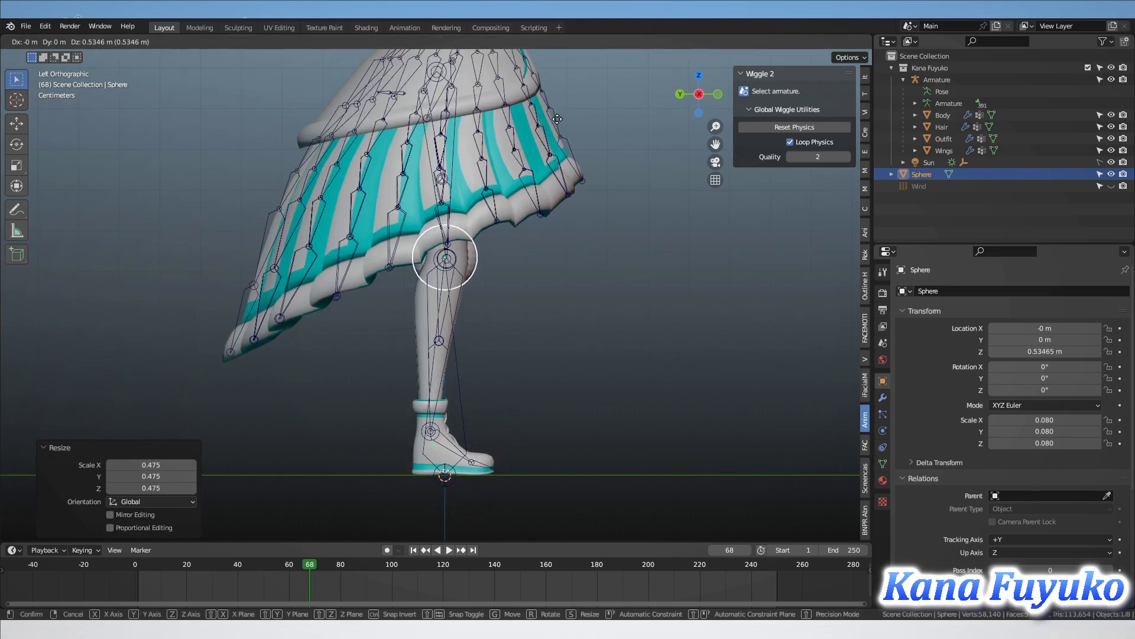
click(565, 221)
Put the armature in Pose Mode and select all the wiggle-enabled bones starting from a skirt bone
middle_drag(565, 221, 403, 304)
click(407, 282)
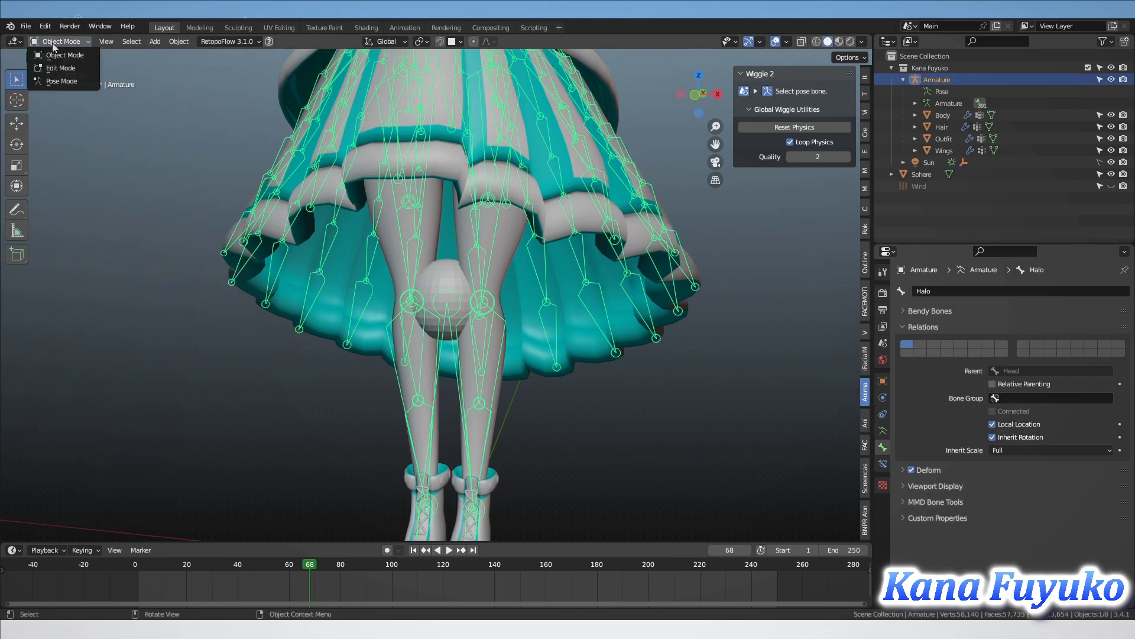
click(56, 81)
shift+middle_drag(300, 171, 327, 294)
click(340, 275)
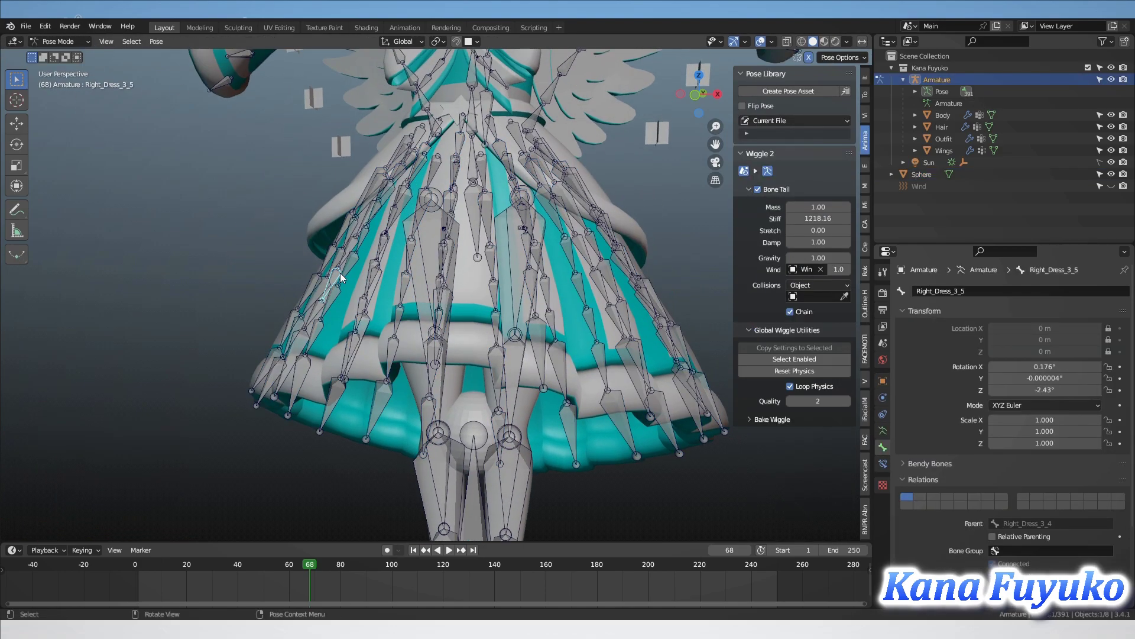
click(795, 359)
Review the Bone Head collider types, keep Object, and assign the Sphere as the collision object of the selected bones
click(819, 297)
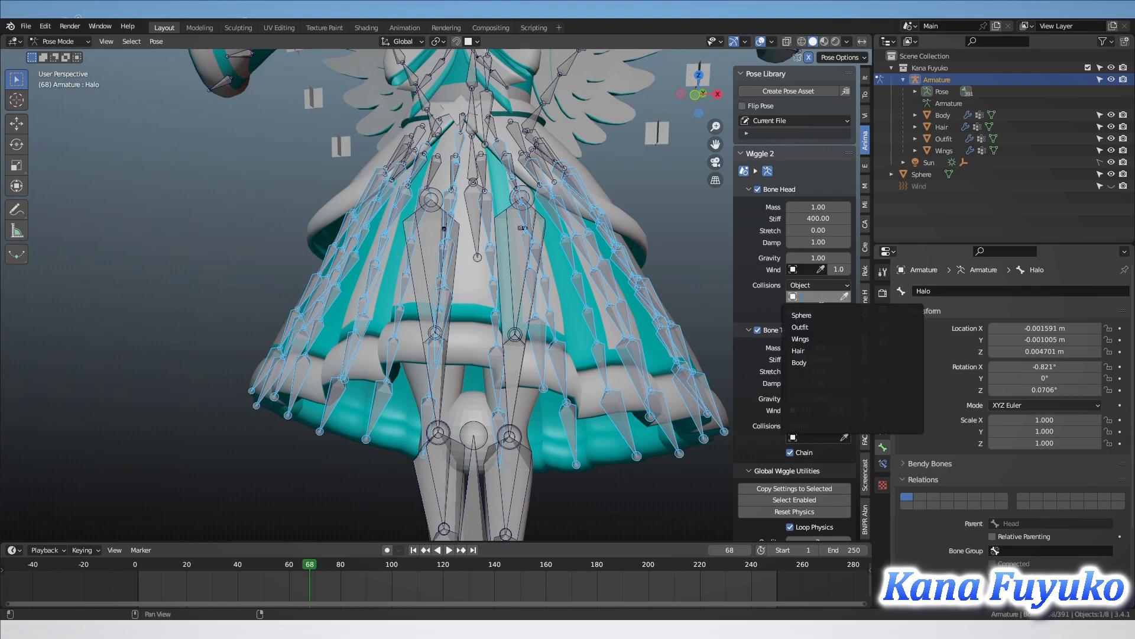
click(802, 286)
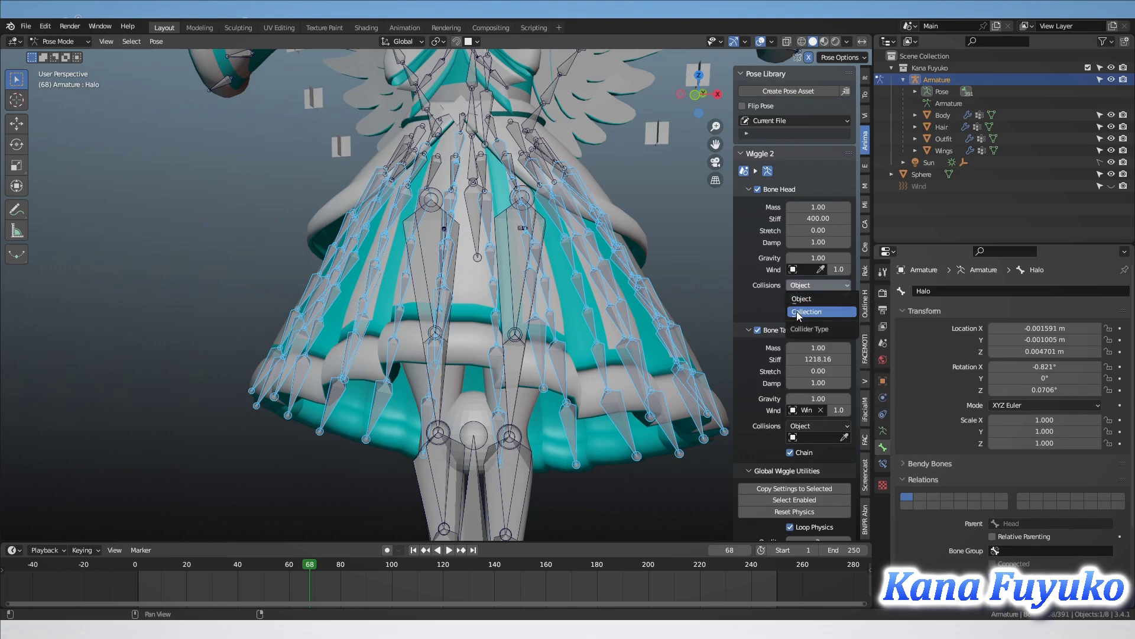
click(829, 299)
scroll(480, 402, down, 3)
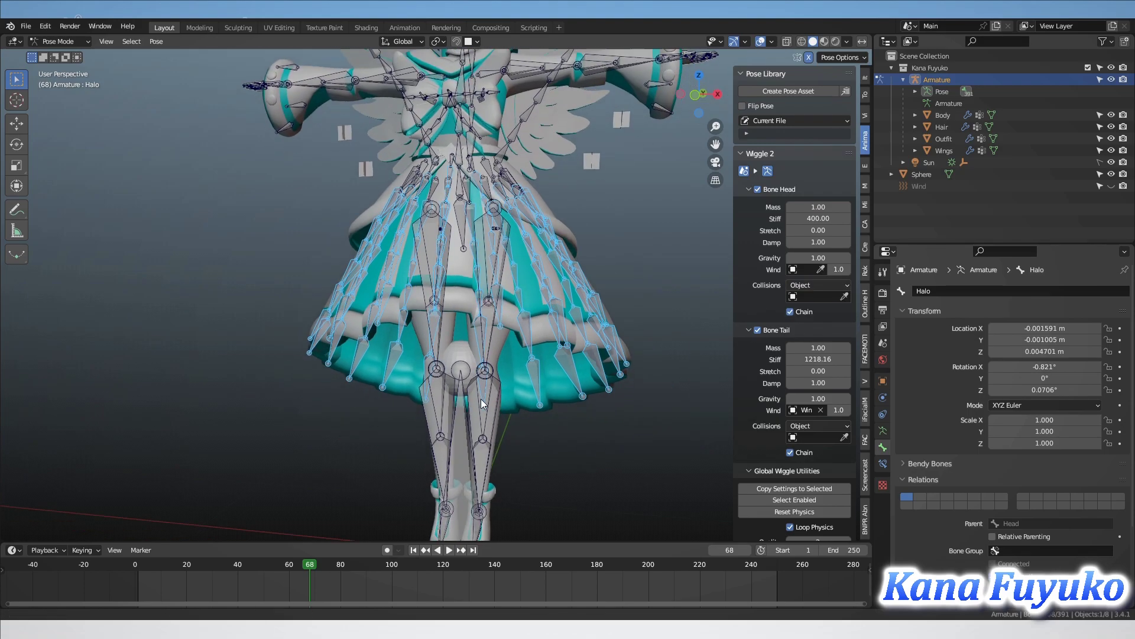
shift+middle_drag(481, 404, 470, 322)
scroll(470, 323, up, 3)
scroll(438, 284, up, 4)
scroll(455, 260, down, 7)
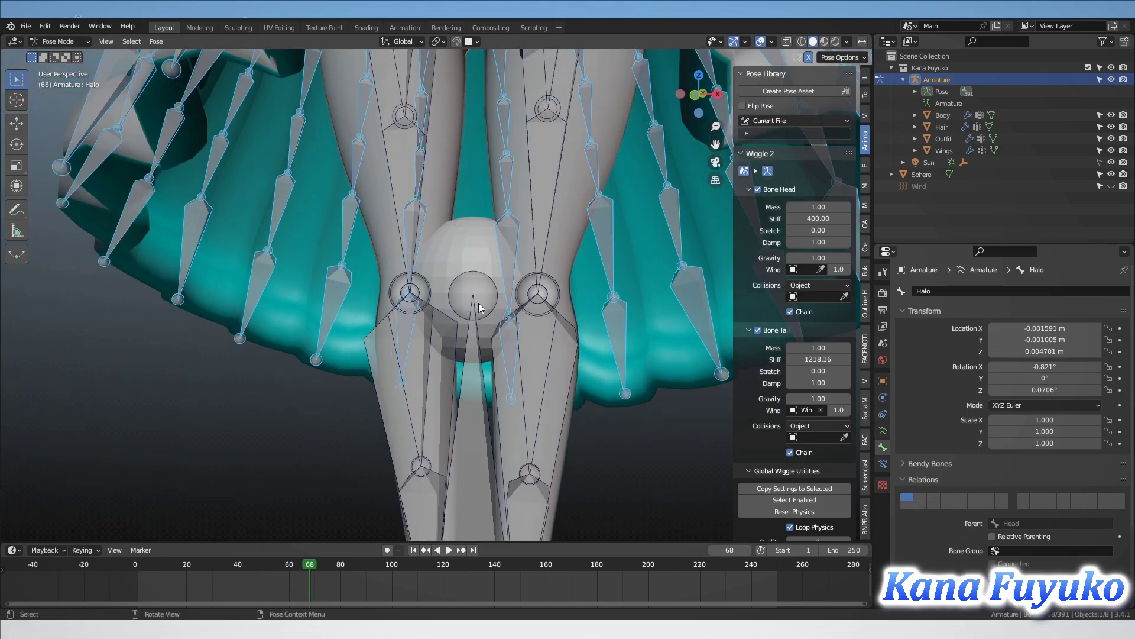
middle_drag(450, 260, 529, 329)
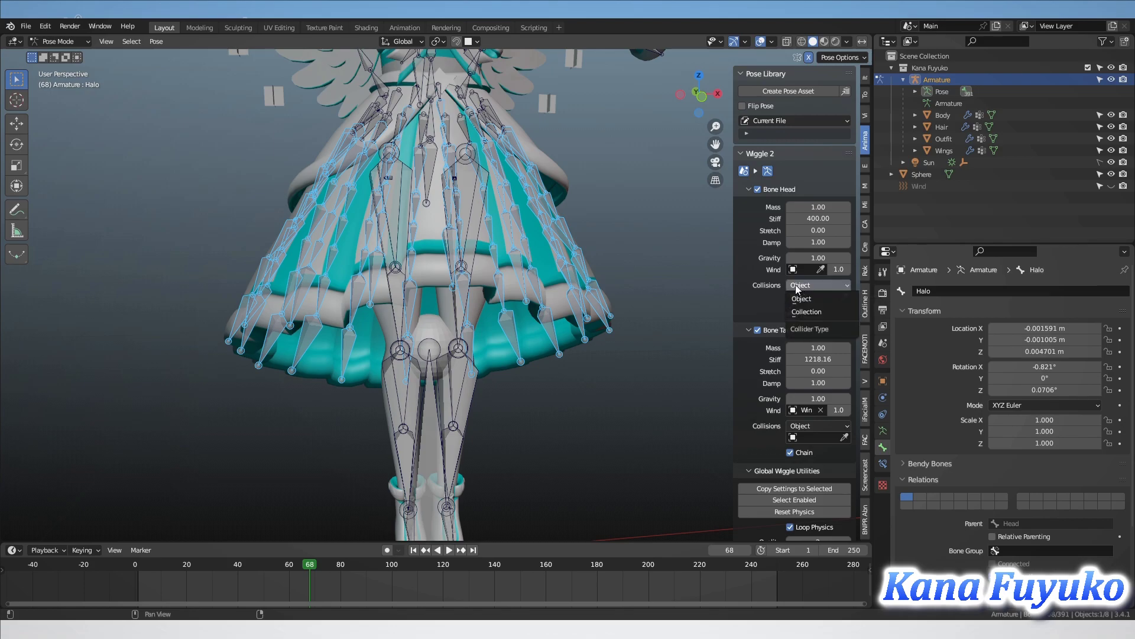
shift+middle_drag(425, 258, 383, 266)
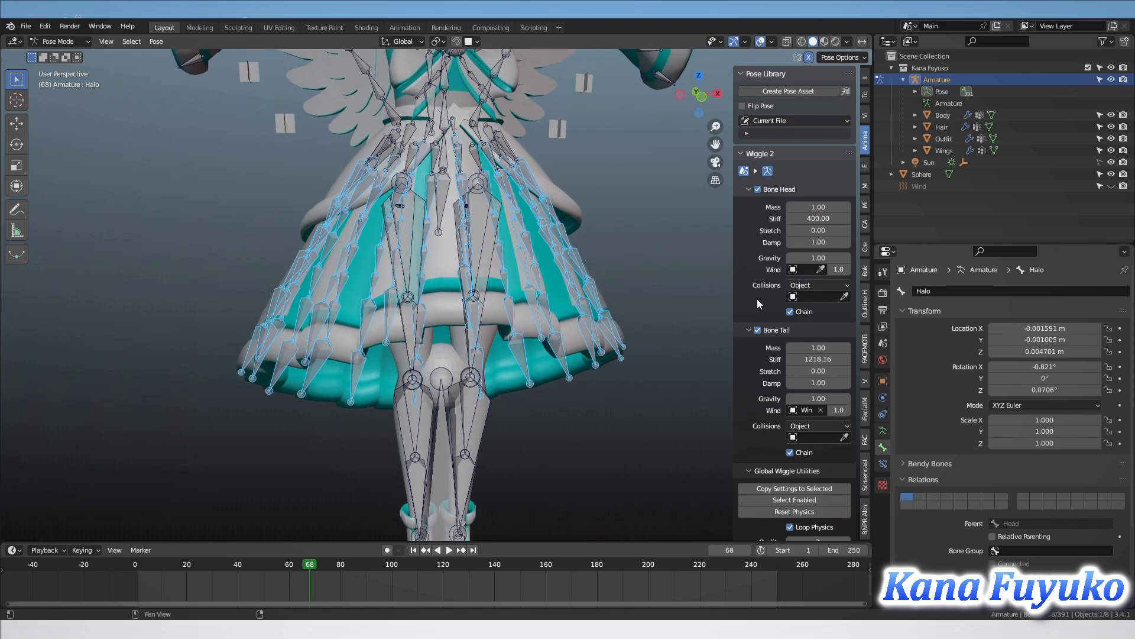
click(826, 299)
click(806, 315)
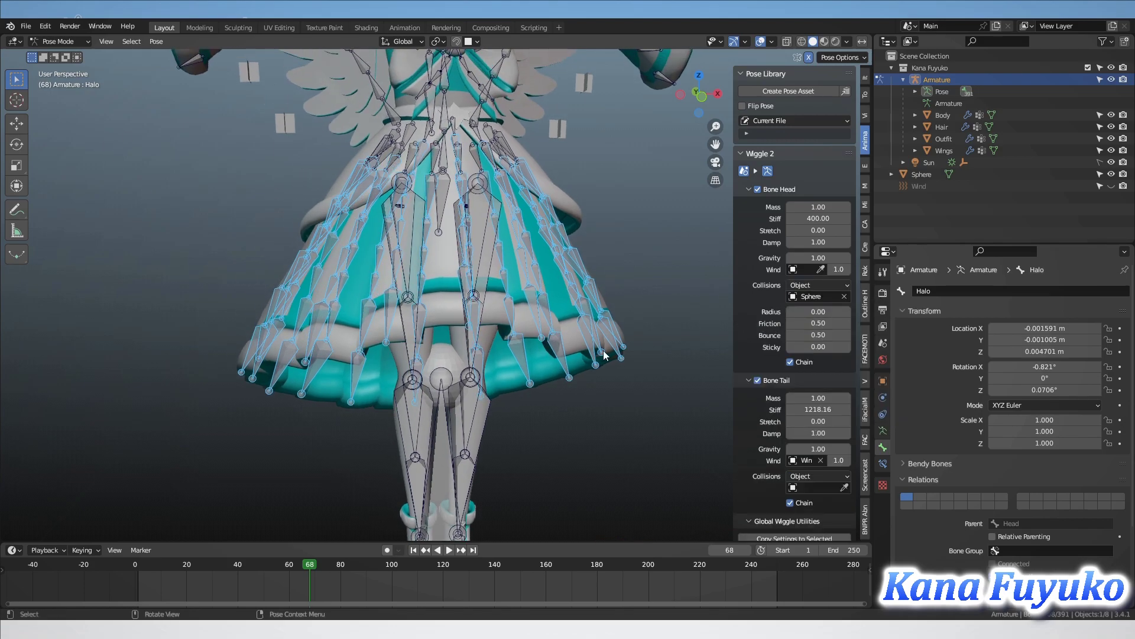
In Object Mode, move the sphere during playback to just outside the skirt, at about X 0.443 m and Z 0.788 m
click(84, 42)
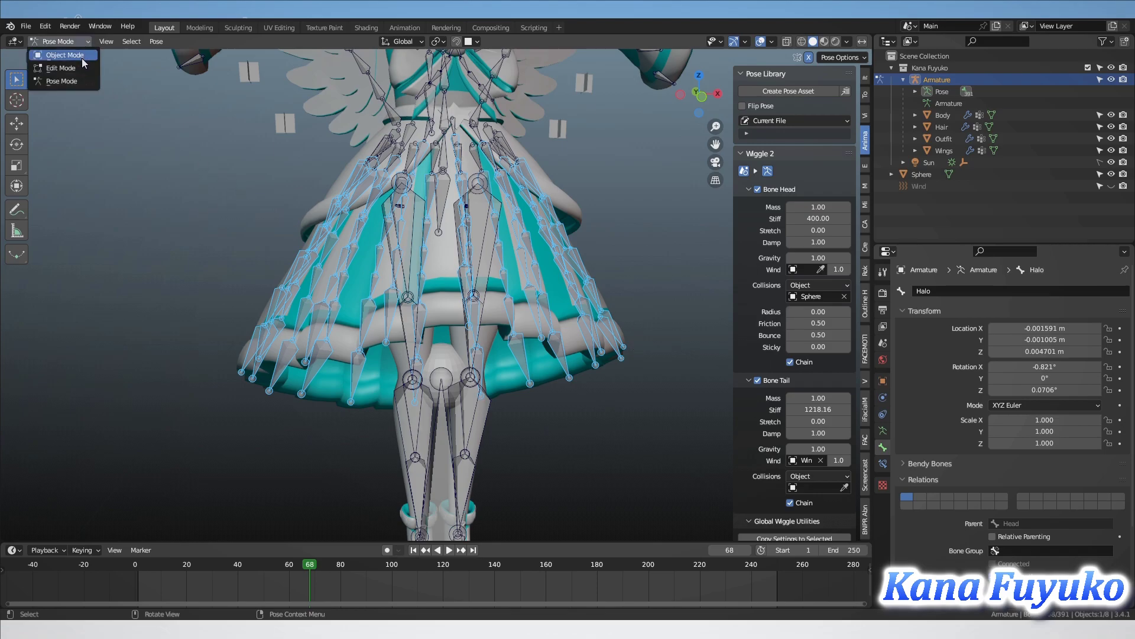
click(65, 51)
click(445, 350)
key(space)
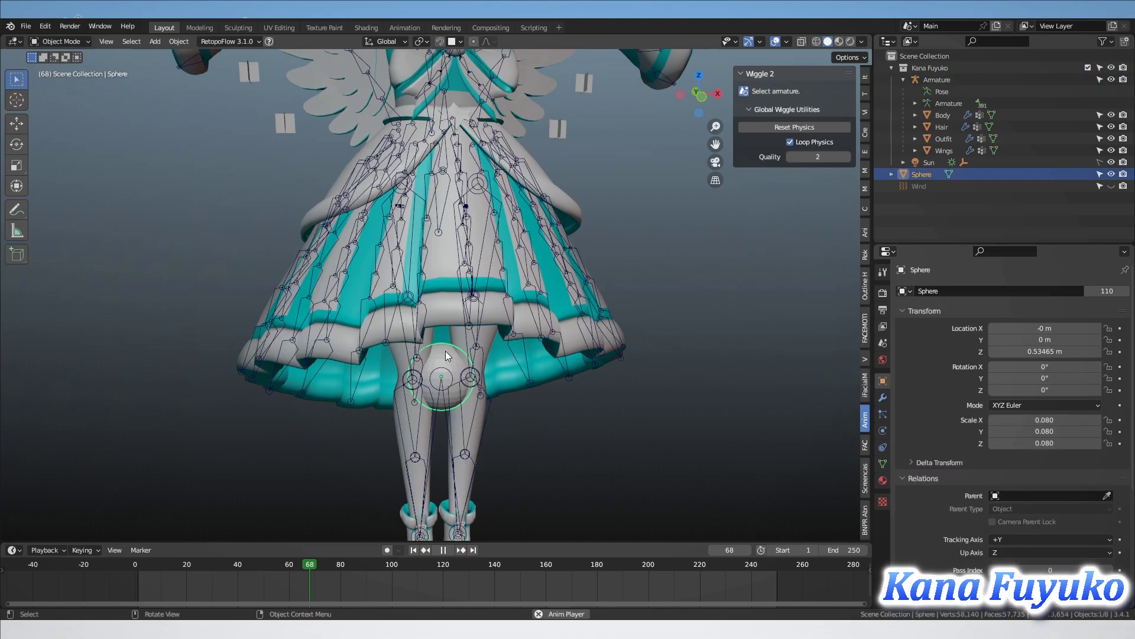
key(g)
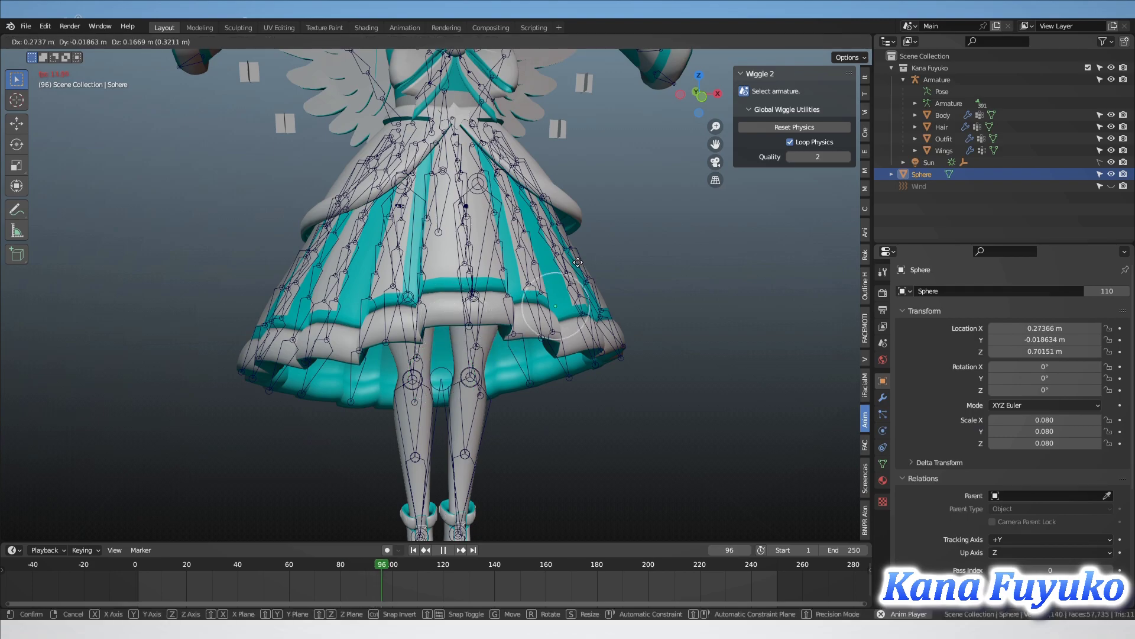
click(615, 248)
Select the armature, stop playback at the first frame and switch back to Pose Mode
middle_drag(563, 273, 505, 302)
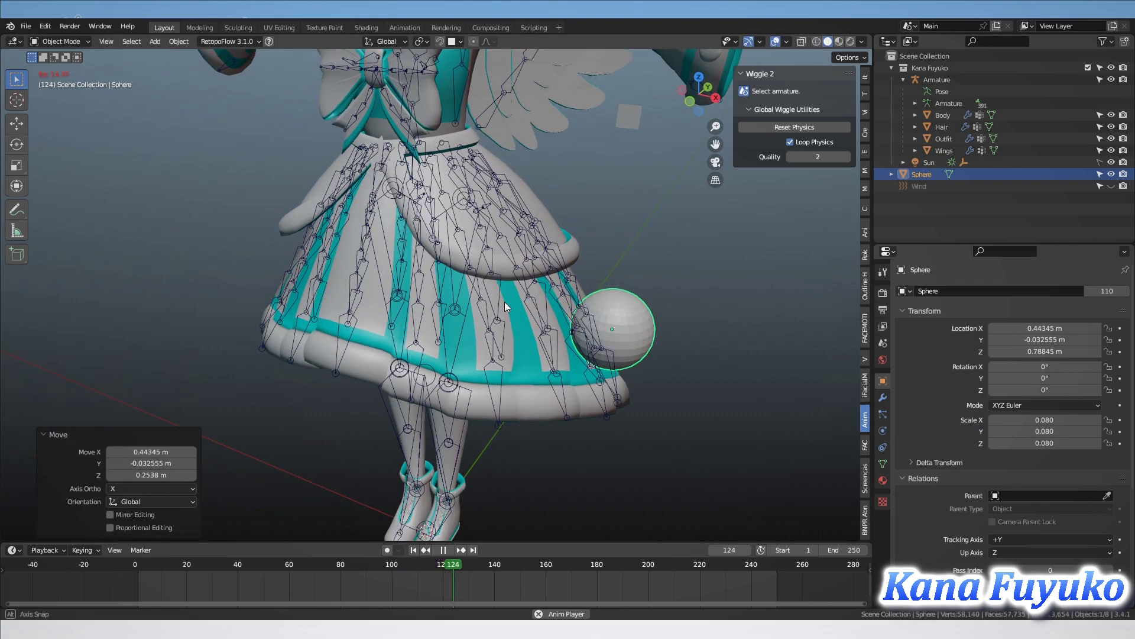
click(497, 285)
click(481, 293)
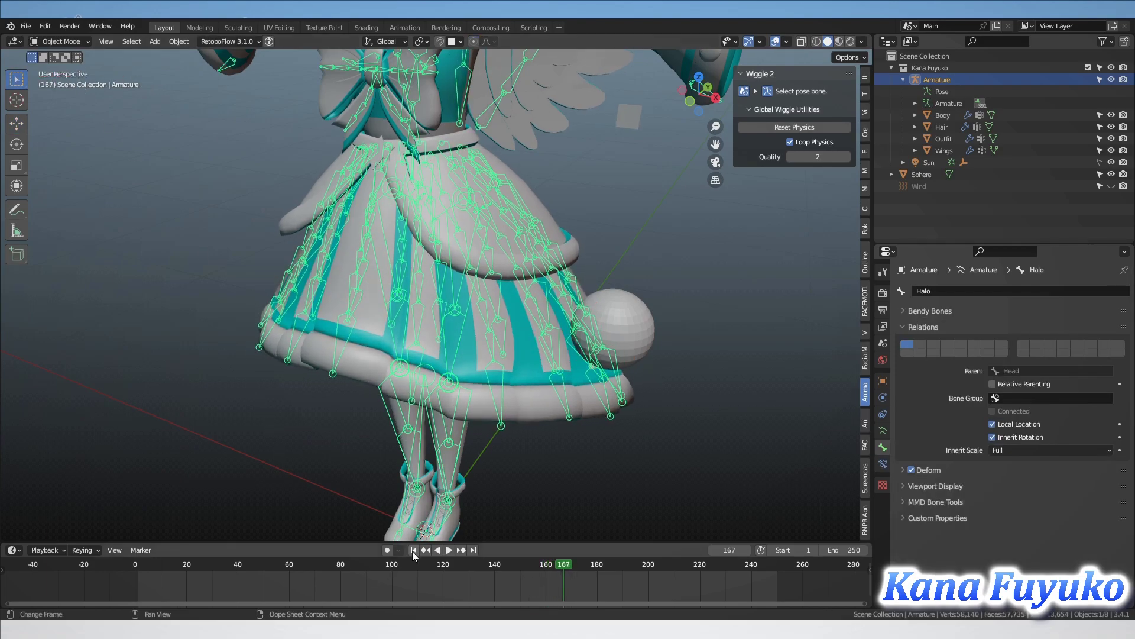
click(413, 550)
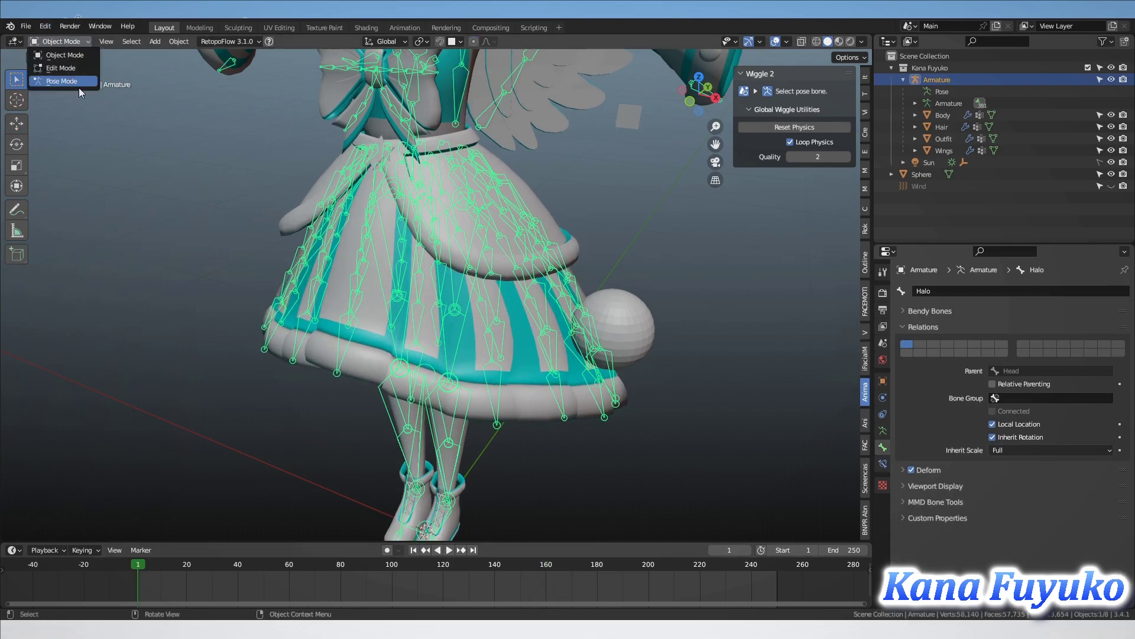
click(62, 81)
middle_drag(391, 325, 527, 322)
key(r)
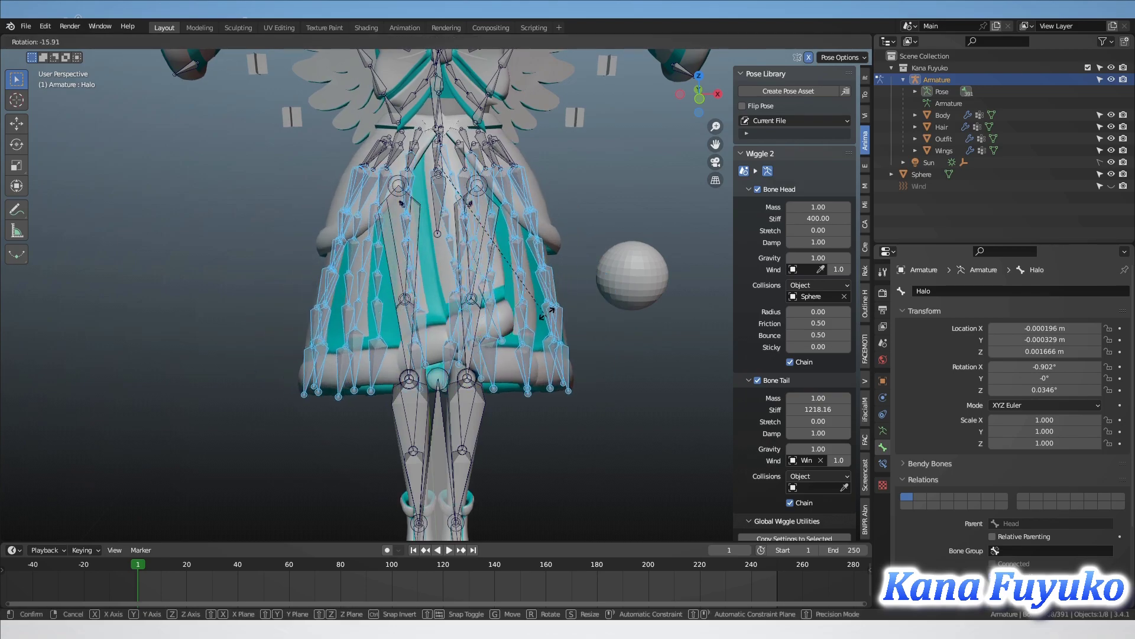
click(530, 335)
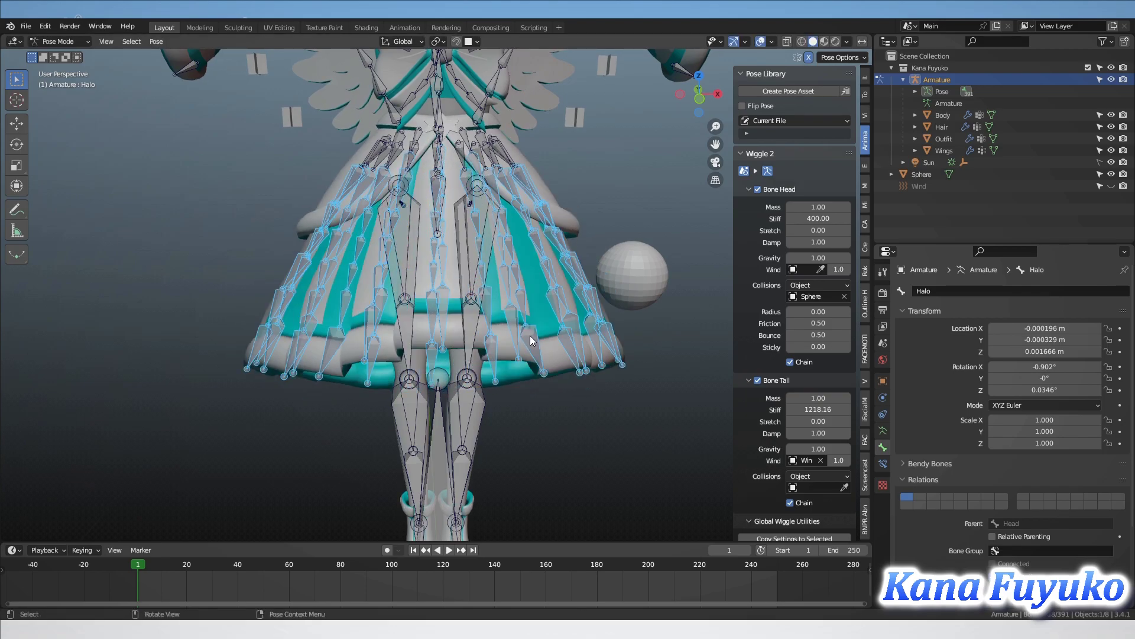
Select only the skirt bone Dress_1_6 on the front of the dress
click(805, 286)
middle_drag(435, 272, 495, 284)
click(502, 277)
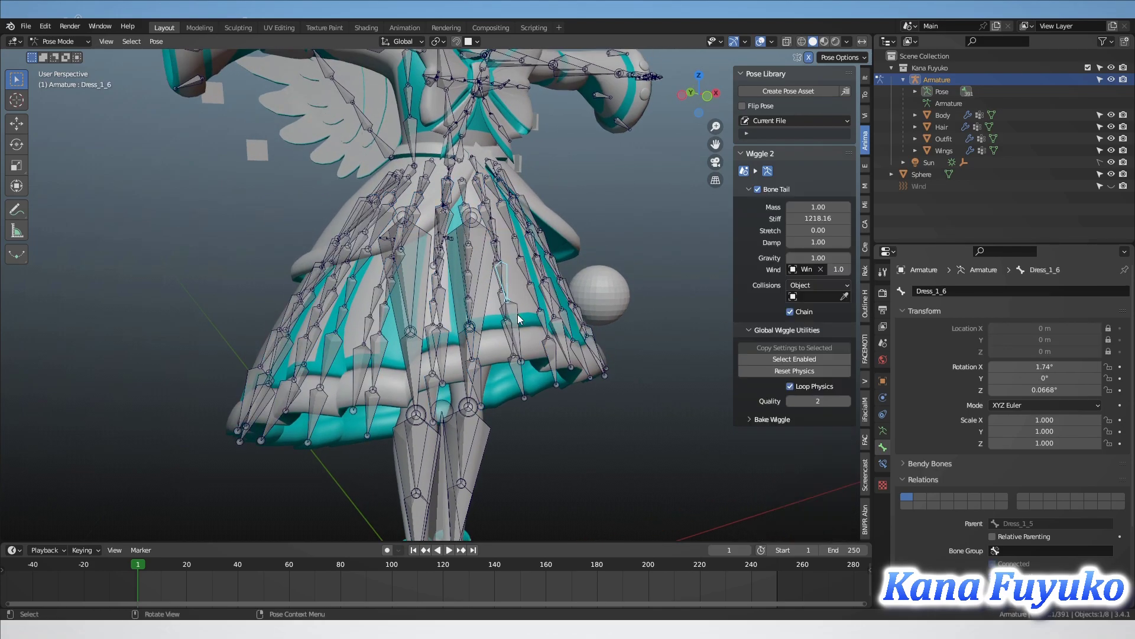
Assign the Sphere as the Wiggle 2 collision object of the front skirt bone Dress_1_6
shift+click(505, 280)
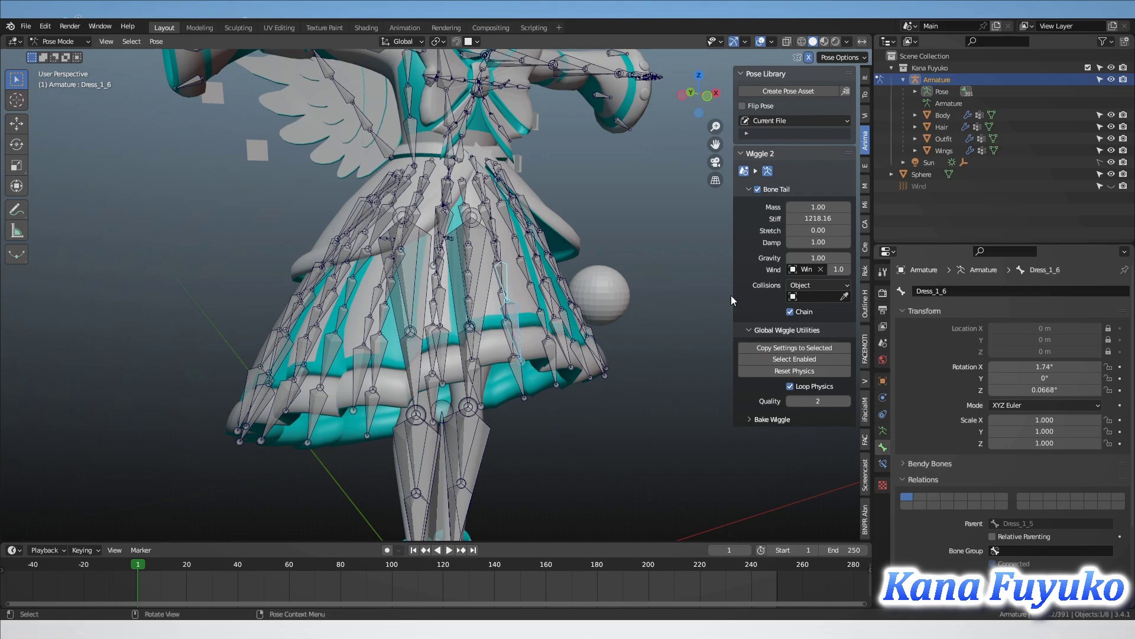
click(814, 297)
click(528, 264)
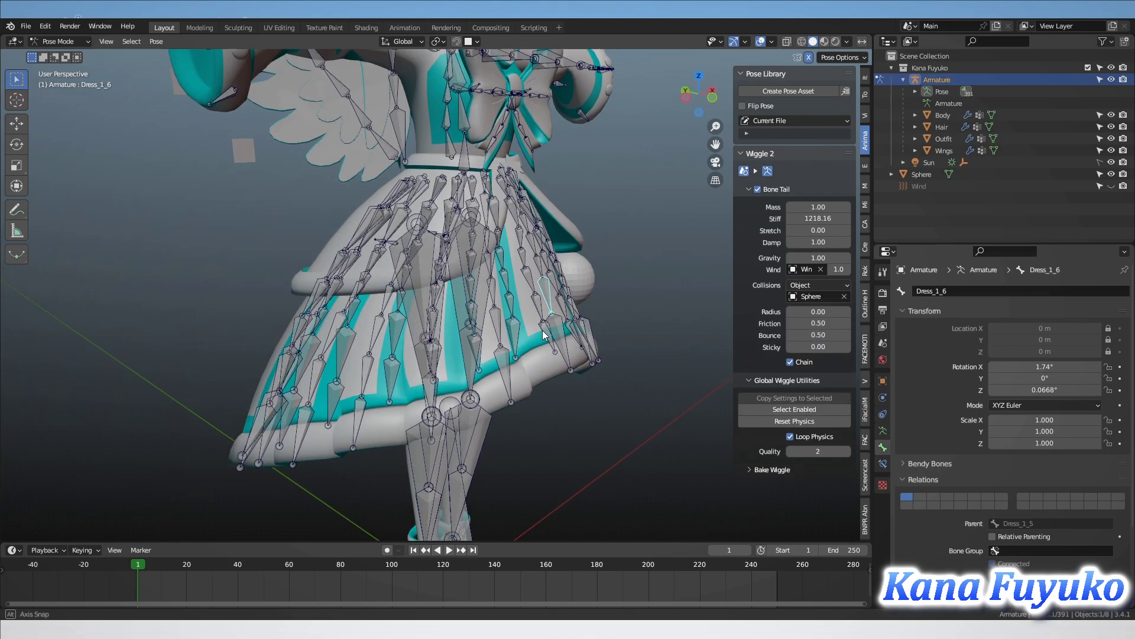
From the left orthographic view, select the upper skirt bones around the waist and extend the selection to their linked chains
click(553, 315)
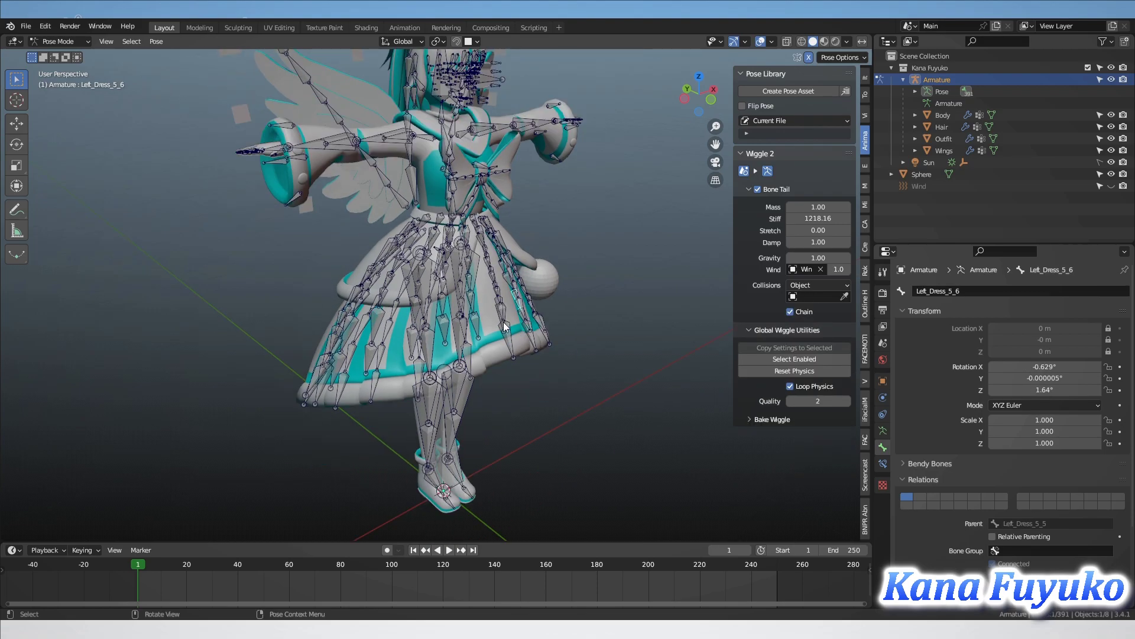
key(ctrl+KP_3)
scroll(488, 293, up, 6)
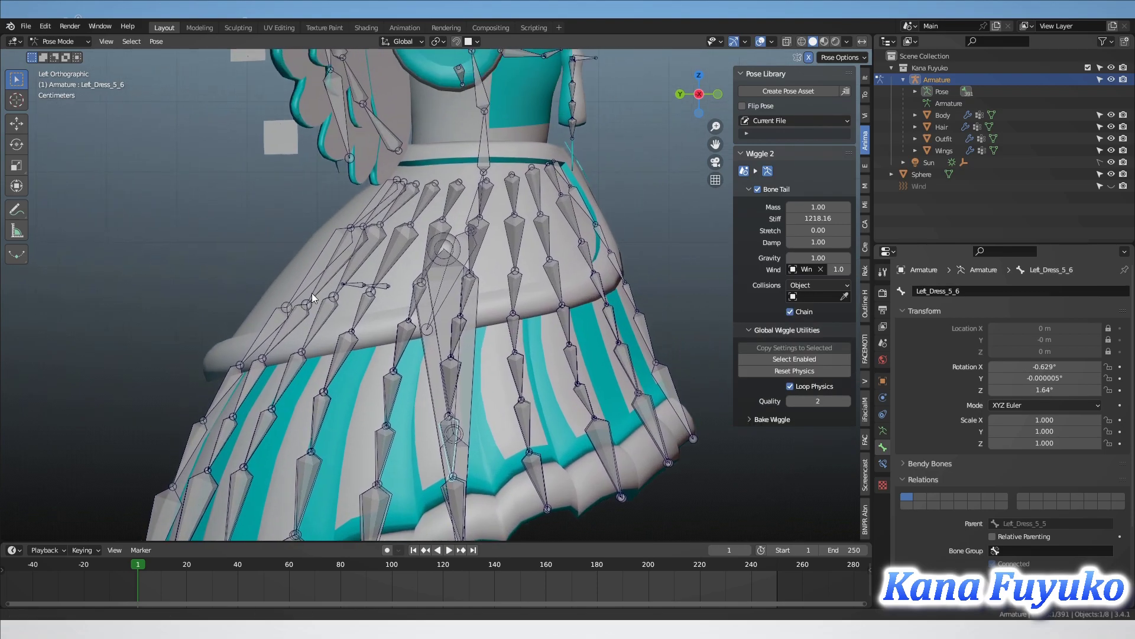
drag(371, 254, 398, 259)
shift+middle_drag(562, 224, 527, 285)
scroll(527, 286, up, 2)
shift+drag(639, 348, 488, 306)
scroll(515, 302, up, 2)
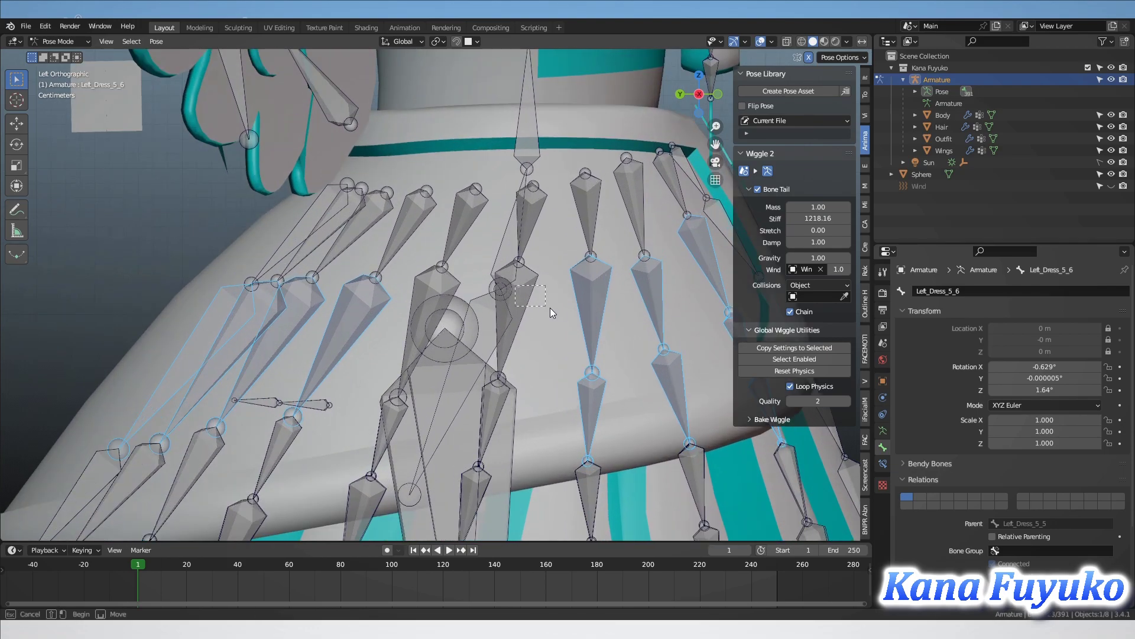
key(ctrl+l)
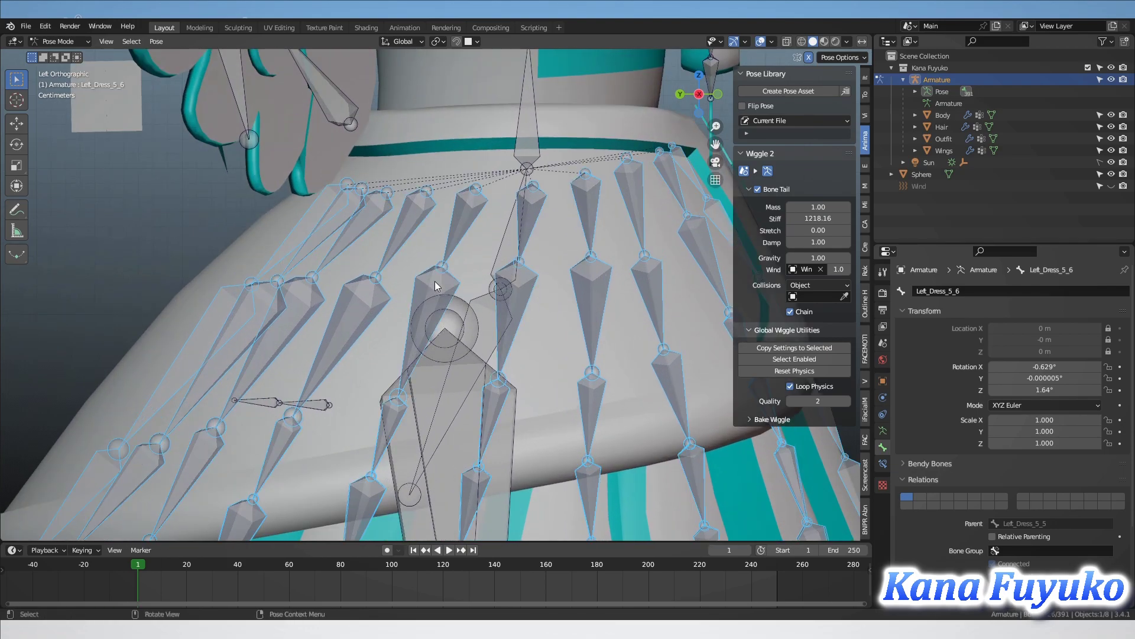
Refine the selection to the skirt chains only, with Right_Dress_3_2 as the active bone
scroll(498, 186, down, 2)
key(c)
middle_drag(604, 200, 330, 188)
right_click(330, 187)
shift+click(587, 300)
Set the Sphere as collision object for the selected skirt bones and check the setting on Left_Dress_2_6 and Left_Dress_3_7
middle_drag(555, 286, 437, 223)
scroll(473, 267, down, 4)
click(819, 297)
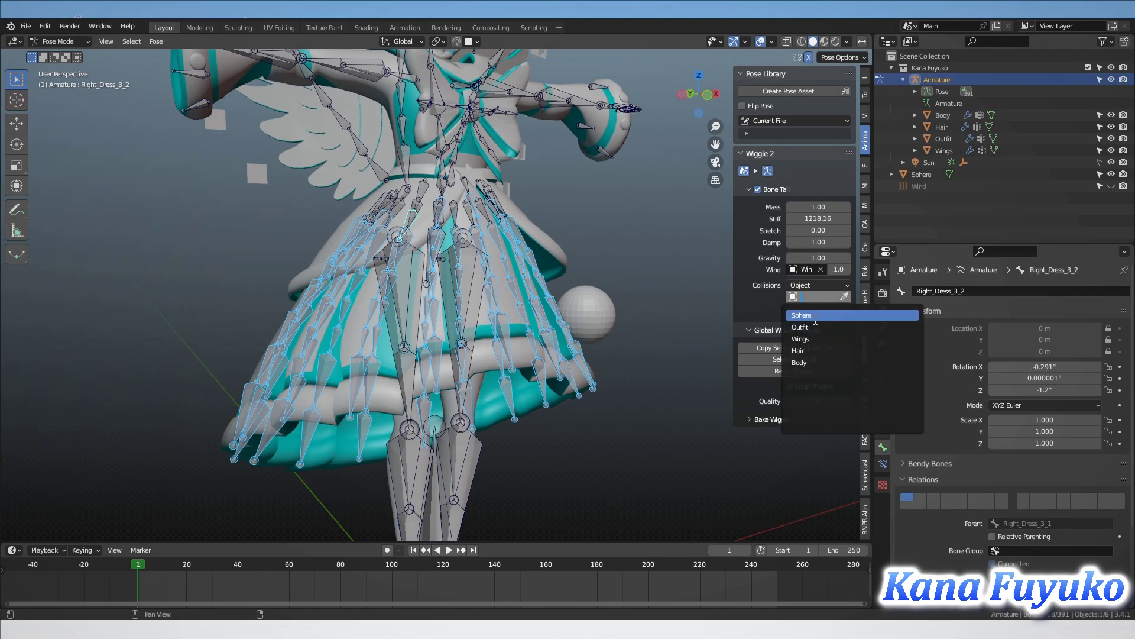
click(882, 331)
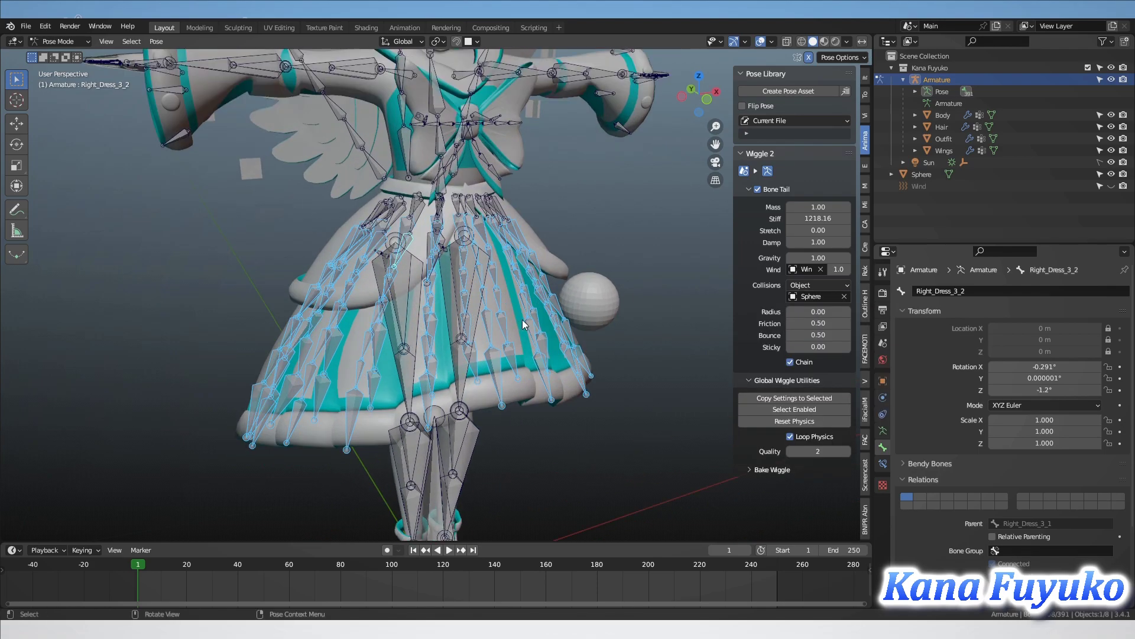
click(544, 318)
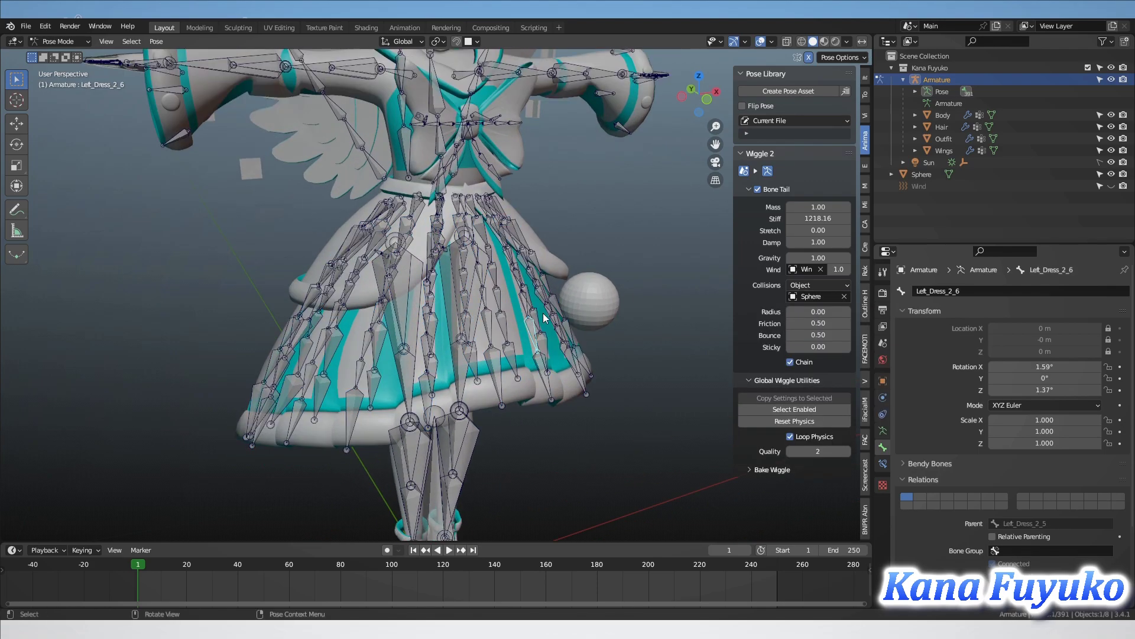
scroll(518, 326, down, 1)
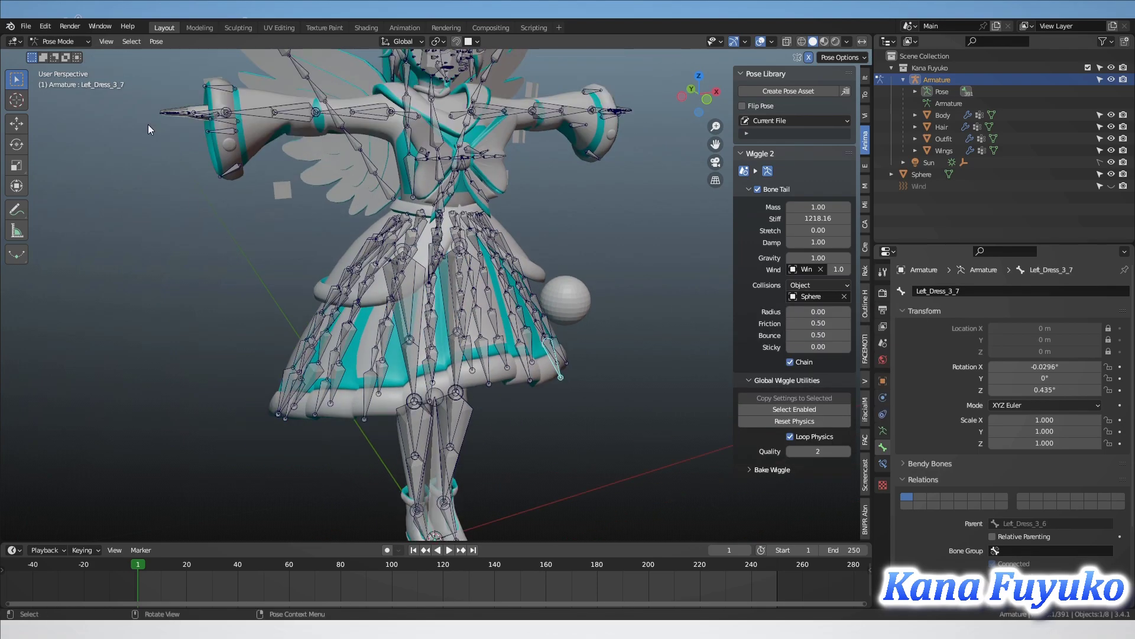
Switch to Object Mode, select the sphere and start playback of the animation
click(65, 55)
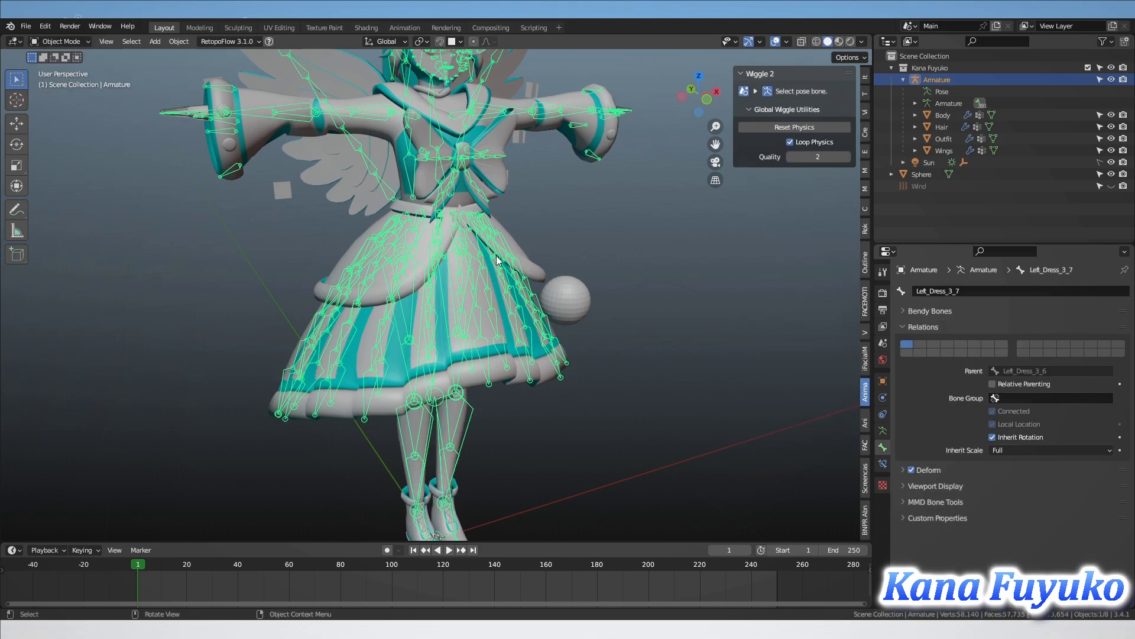
click(567, 300)
key(space)
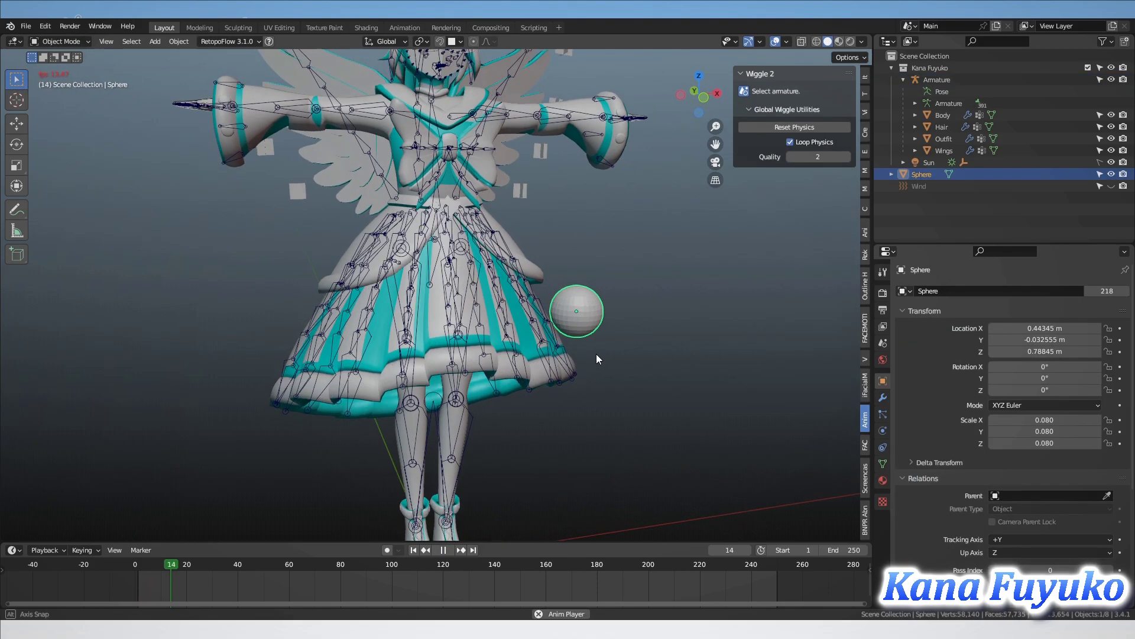
key(g)
right_click(594, 323)
Move the sphere against the side and back of the skirt during playback to test the collisions
middle_drag(594, 322, 363, 308)
key(g)
click(284, 284)
key(g)
click(604, 379)
key(g)
click(653, 371)
middle_drag(654, 370, 546, 437)
key(g)
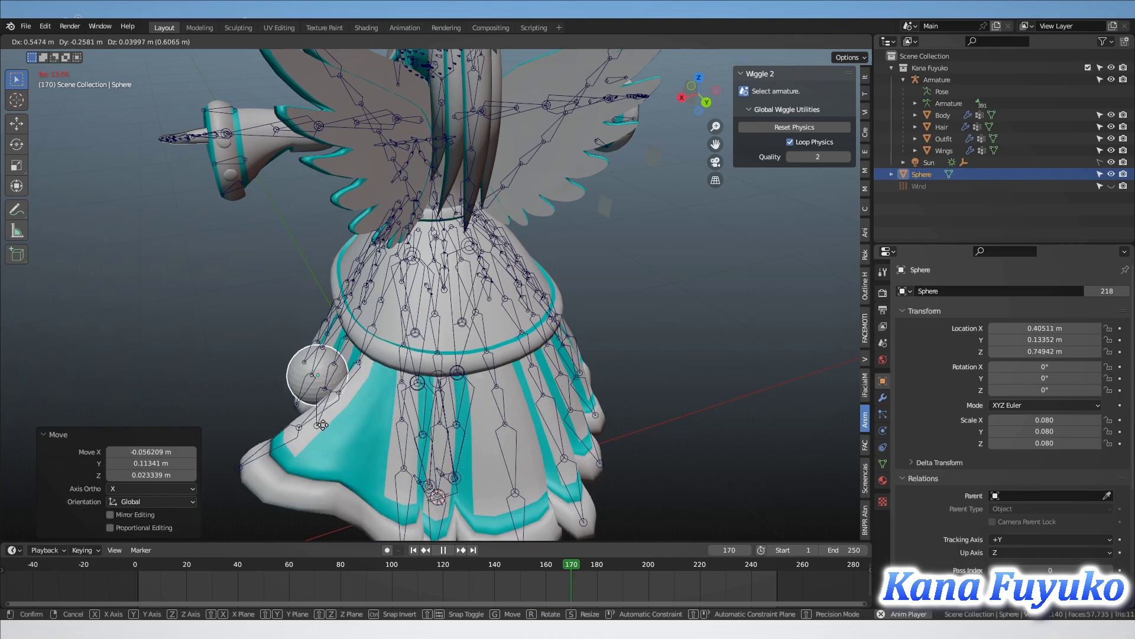
right_click(352, 425)
middle_drag(342, 430, 390, 403)
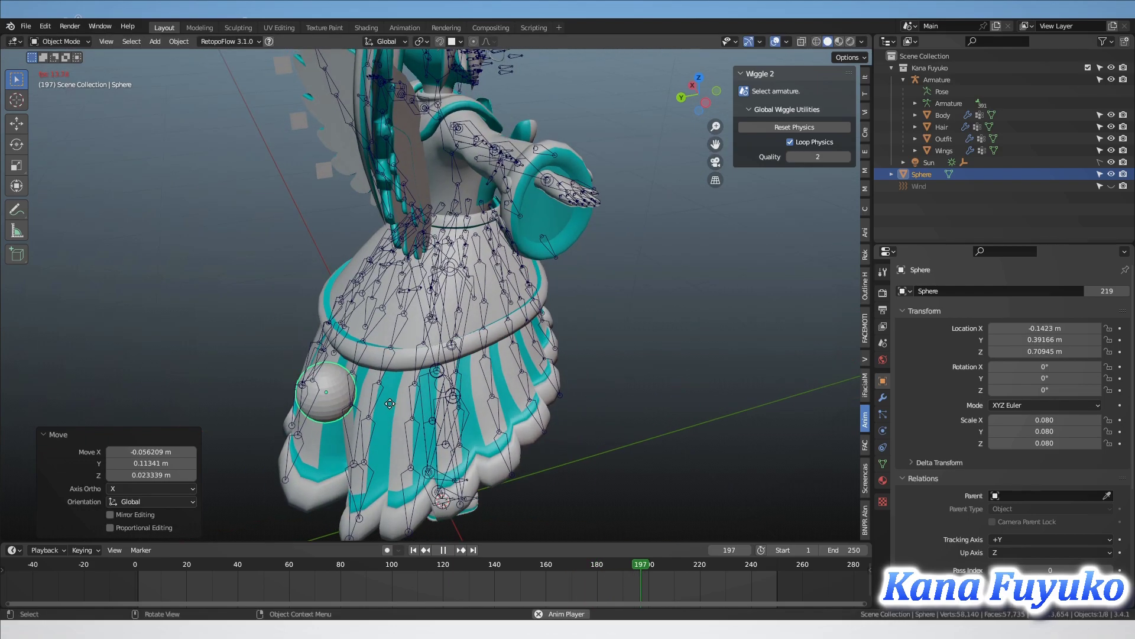
middle_drag(537, 362, 510, 360)
Clear the sphere's location and, in front view, move it up under the skirt to about X 0.070 m, Z 0.718 m
key(alt+g)
middle_drag(464, 406, 388, 295)
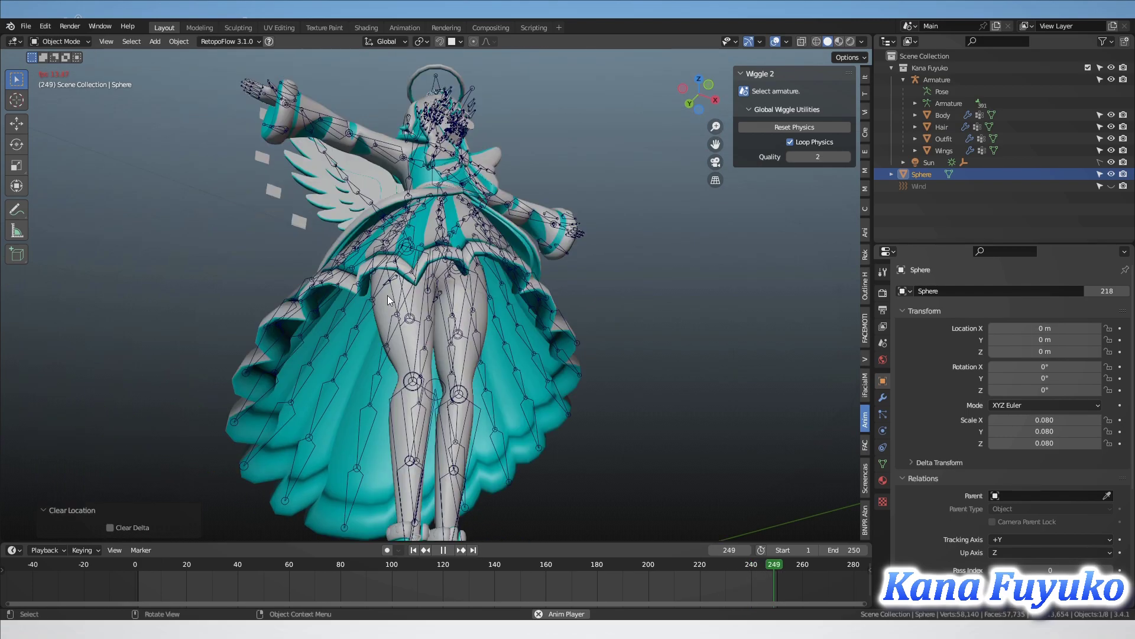
key(KP_1)
scroll(474, 464, down, 2)
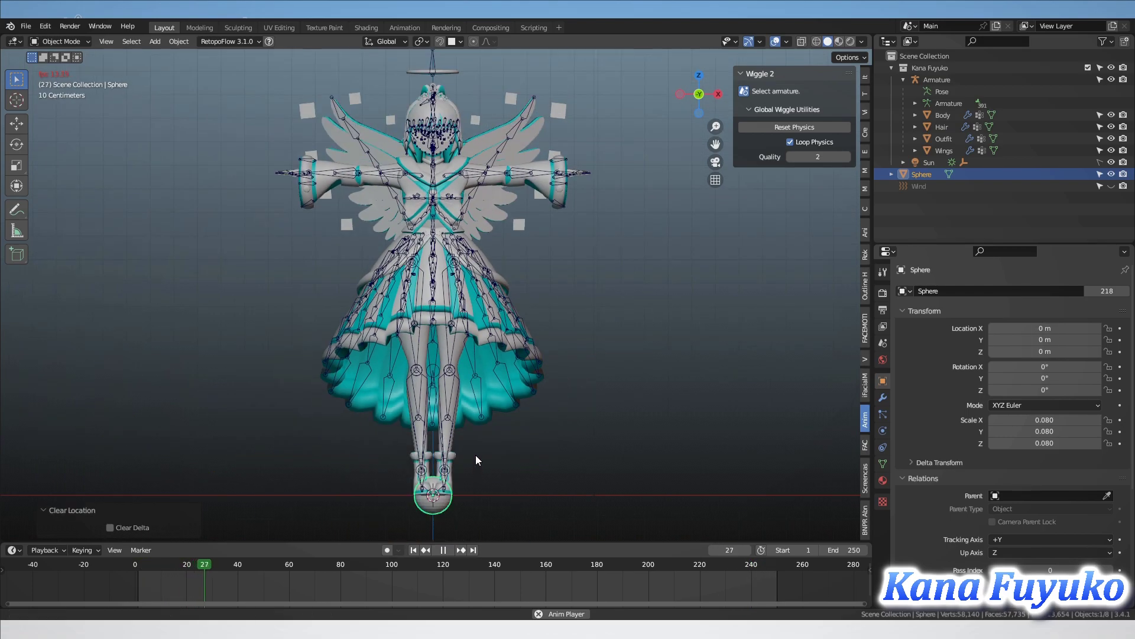
key(g)
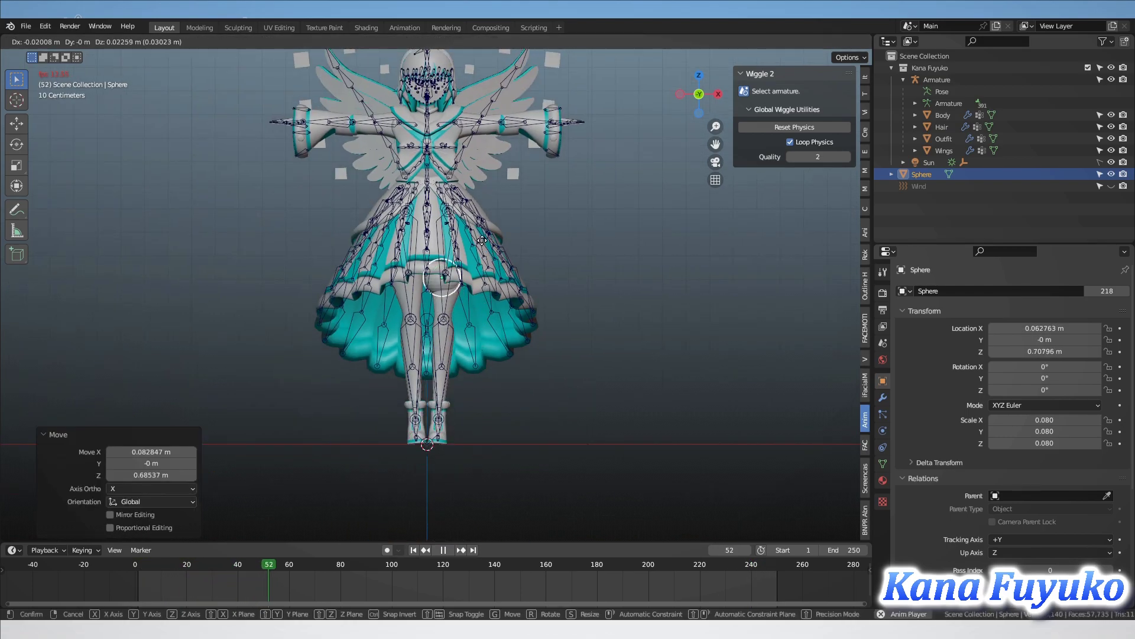
scroll(465, 317, up, 5)
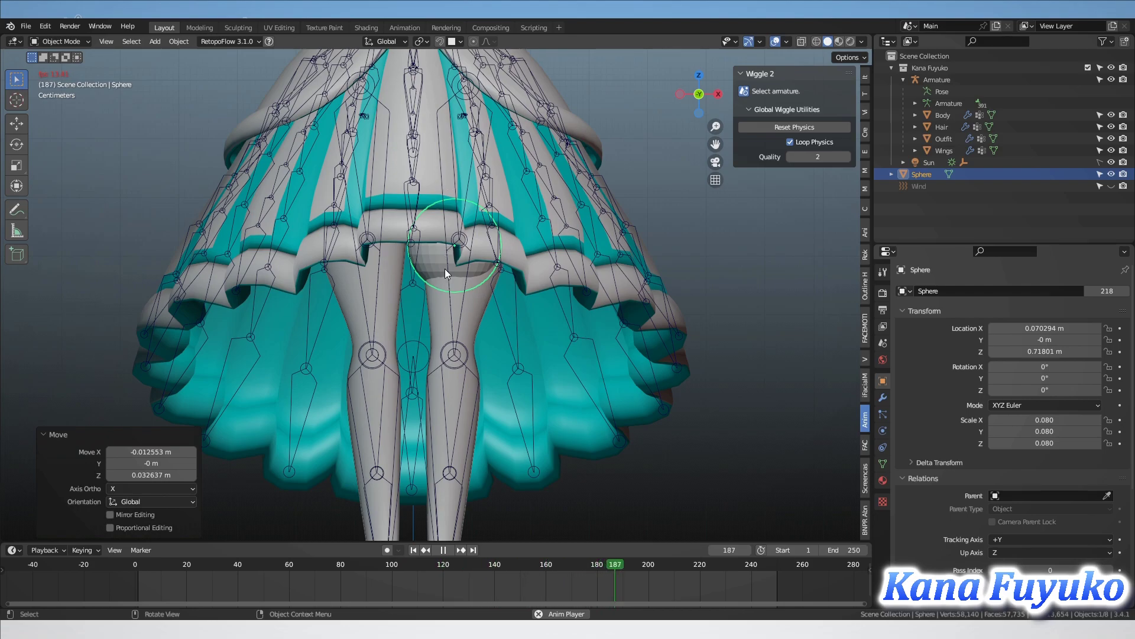
Reposition the sphere inside the character's upper leg at about X 0.082 m, Y 0.011 m, Z 0.737 m
drag(448, 251, 457, 207)
scroll(425, 240, down, 2)
mouse_move(427, 249)
middle_down()
mouse_move(447, 225)
mouse_move(443, 254)
mouse_move(443, 238)
middle_up()
scroll(446, 224, up, 1)
key(g)
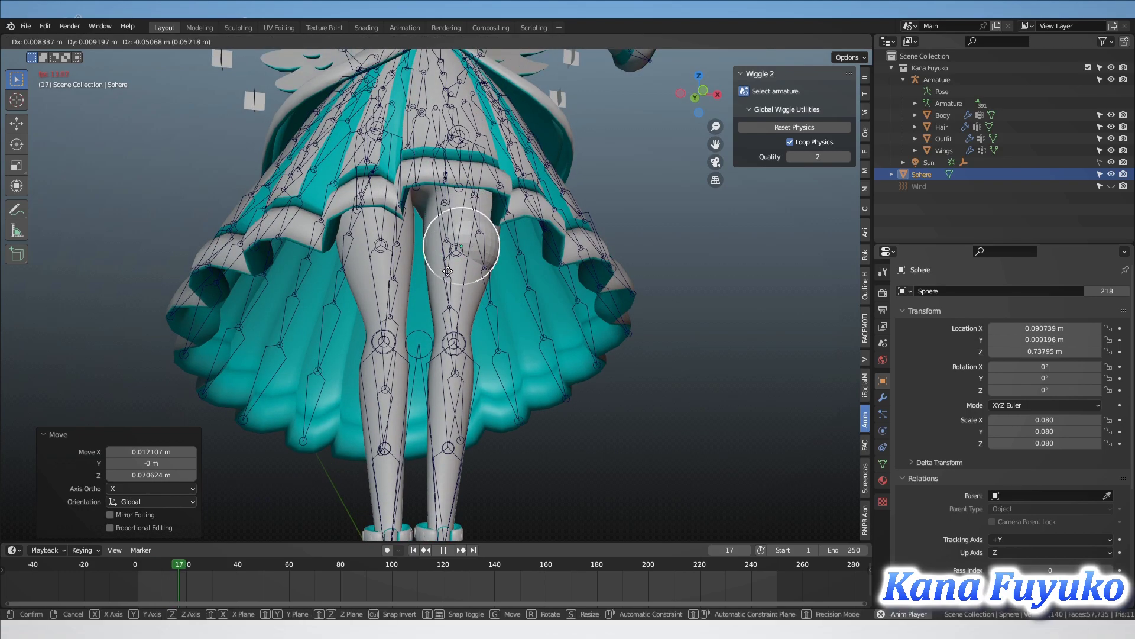
drag(445, 274, 449, 233)
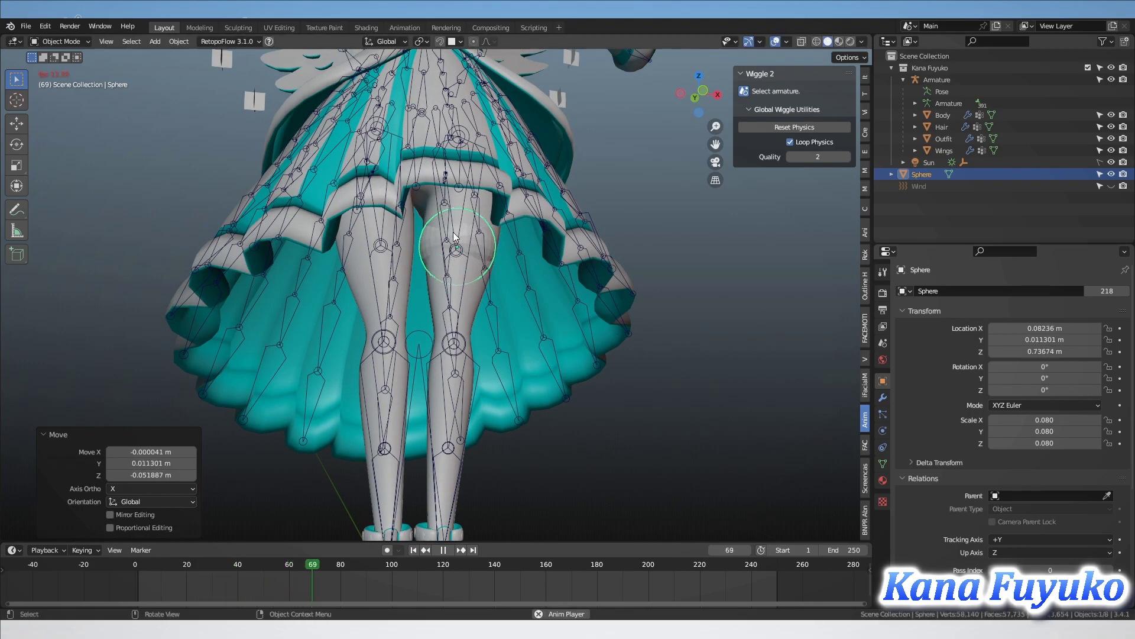
Examine from several angles how the skirt reacts to the sphere placed inside the upper leg during playback
click(448, 185)
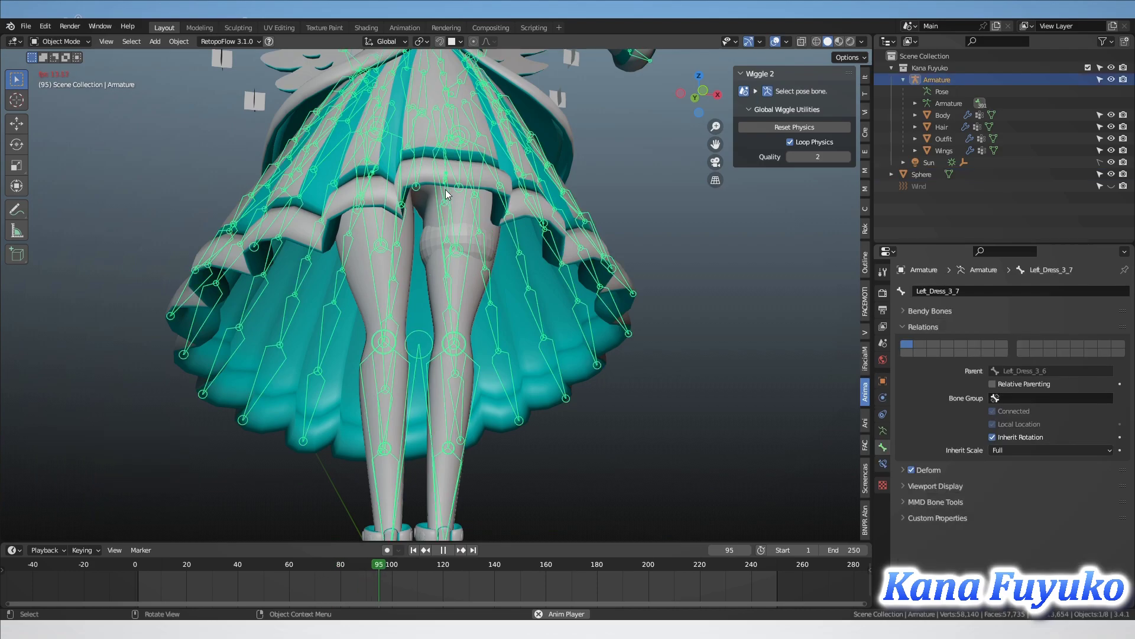
scroll(452, 180, up, 1)
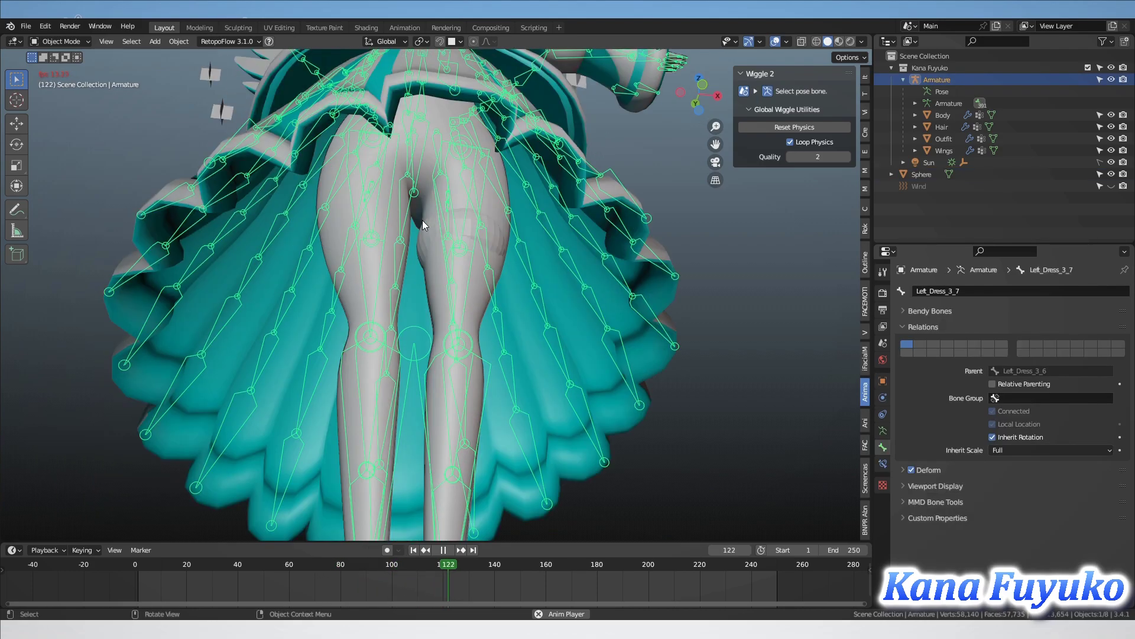
click(423, 228)
scroll(423, 228, down, 3)
middle_drag(447, 295, 393, 303)
scroll(348, 268, down, 2)
middle_drag(347, 268, 470, 282)
scroll(440, 266, up, 4)
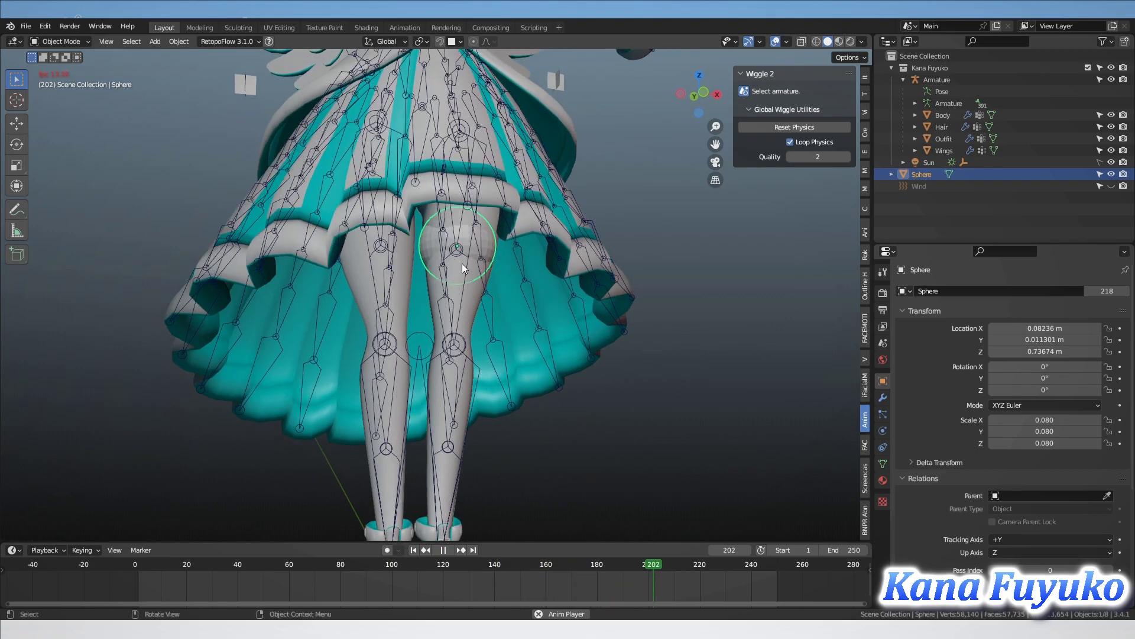
scroll(463, 265, down, 5)
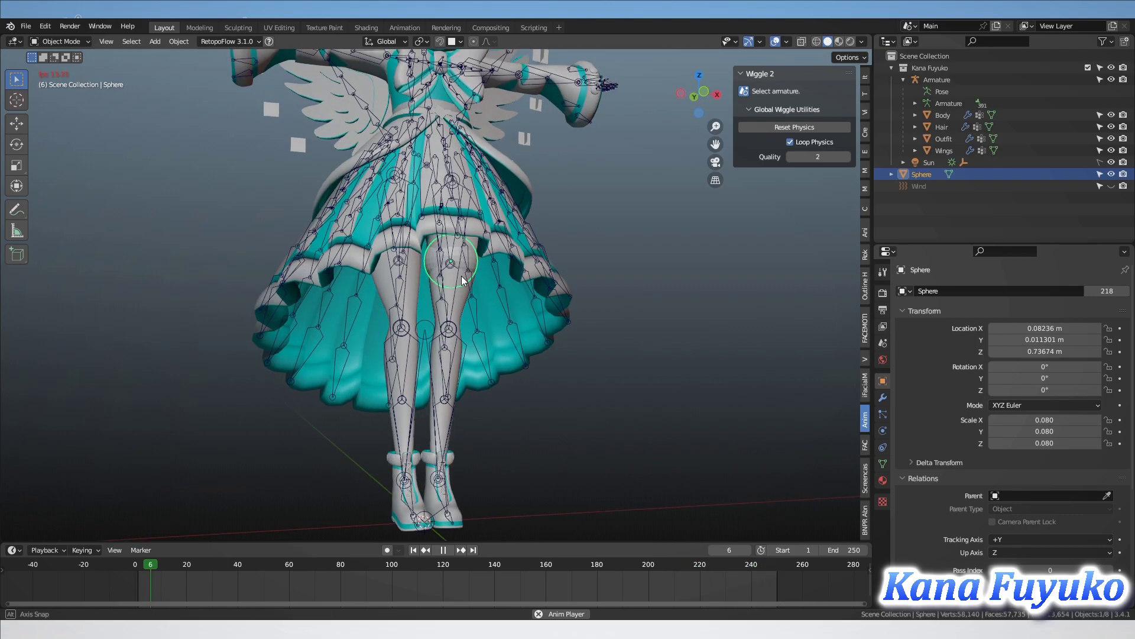
scroll(457, 302, up, 2)
scroll(452, 343, down, 4)
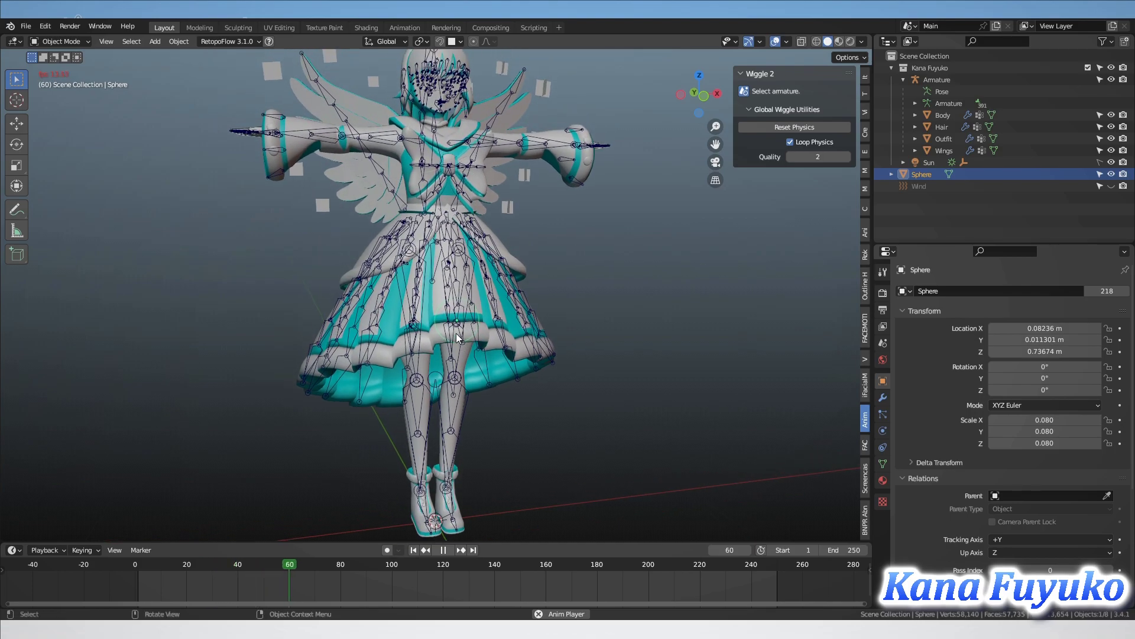
Hide the sphere in the viewport, and select the armature and switch it to Pose Mode
key(g)
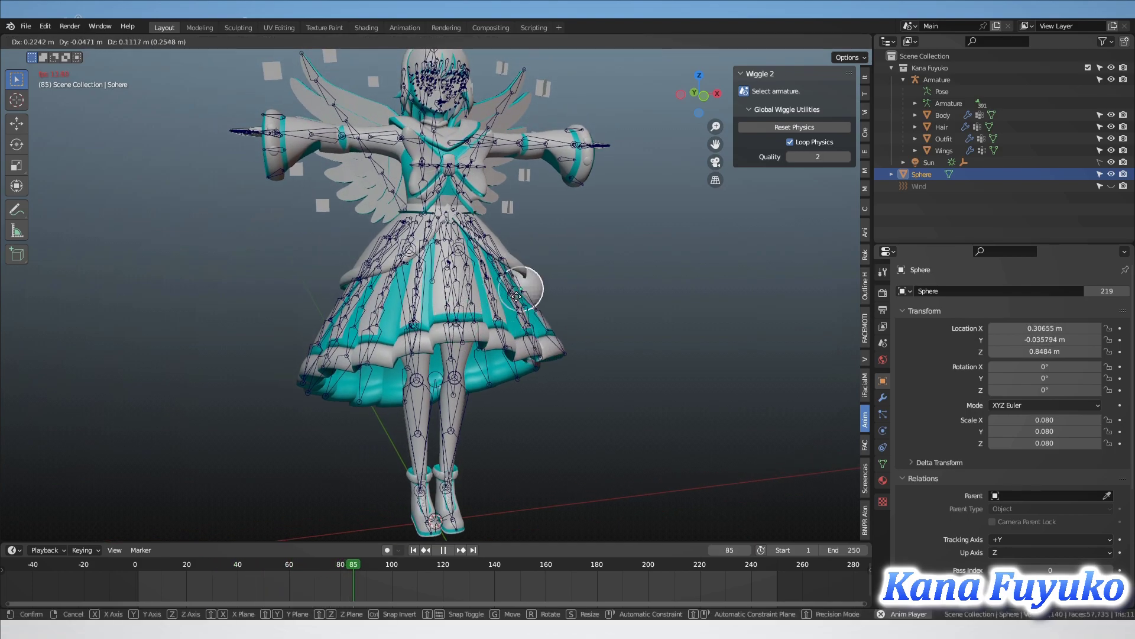
click(467, 301)
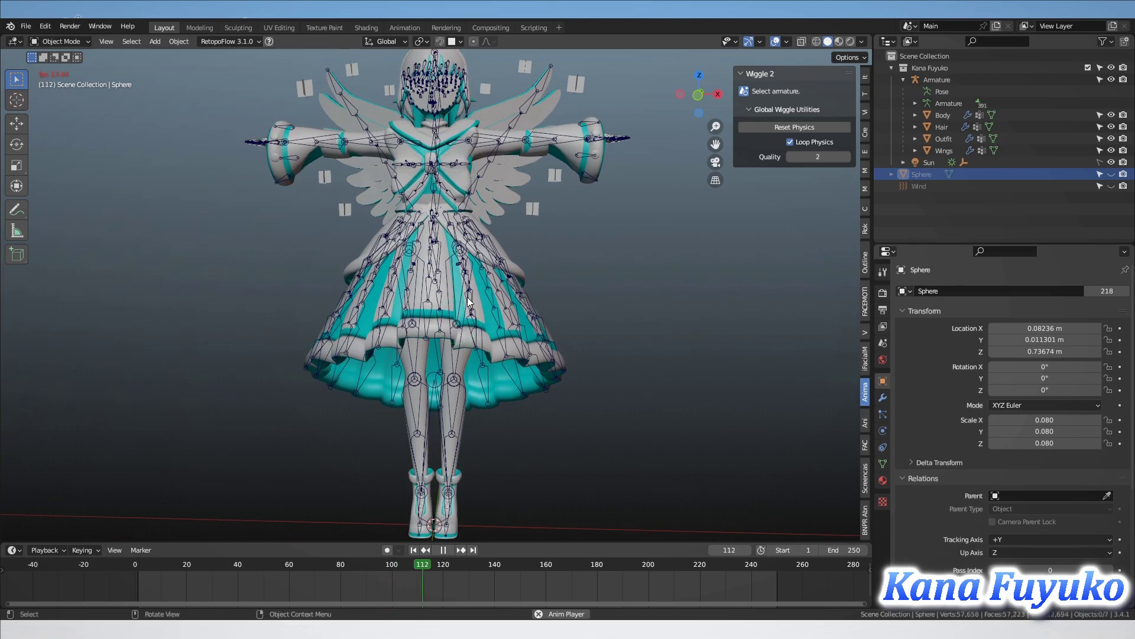
click(426, 288)
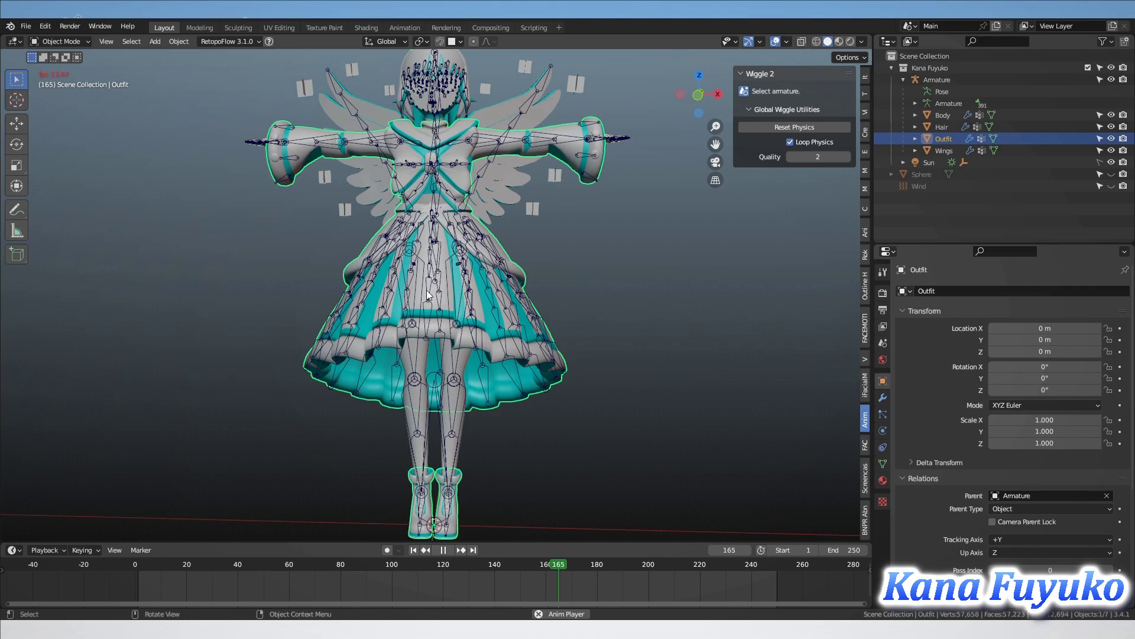
click(427, 290)
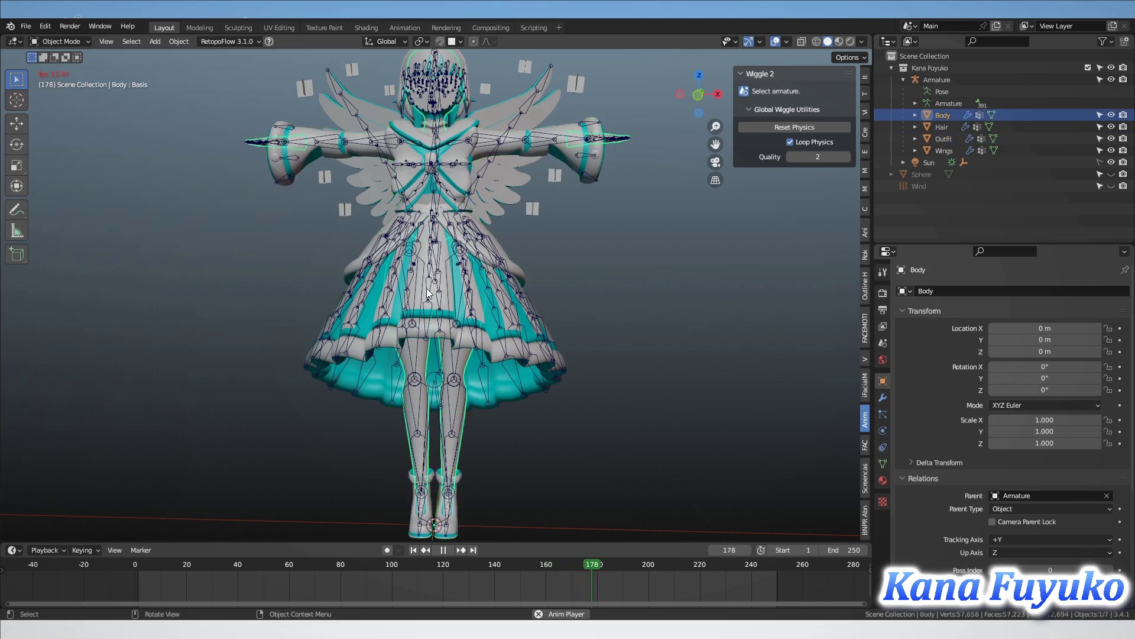
click(353, 305)
click(59, 41)
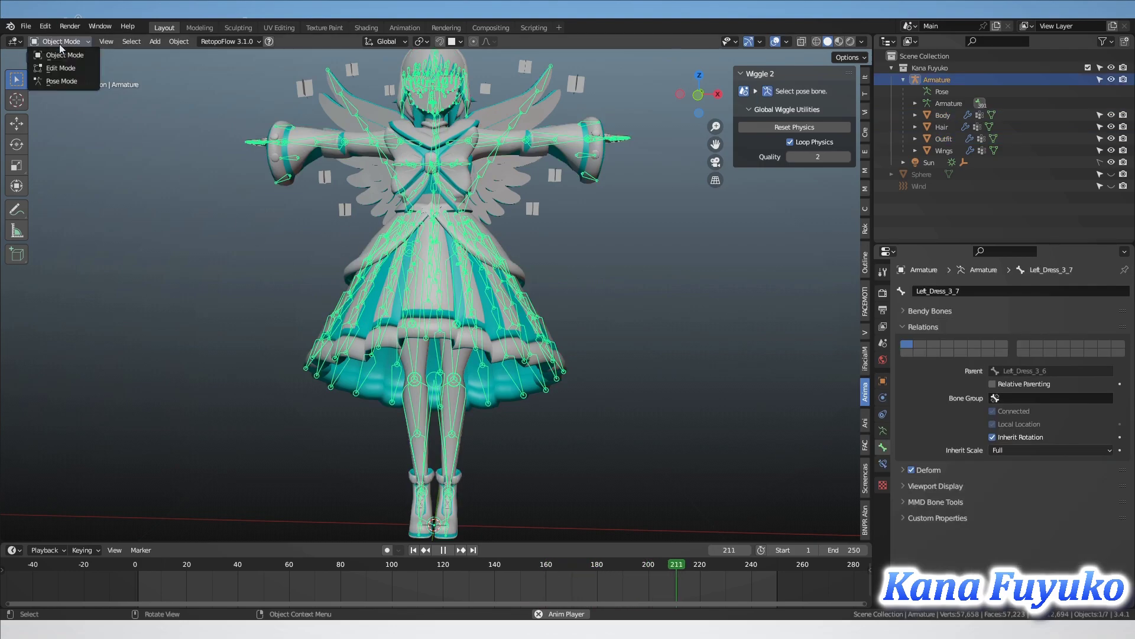
click(63, 79)
Examine the skirt's motion and the Wiggle 2 collision settings, selecting the skirt bone Left_Dress_2_5 during playback
scroll(228, 238, up, 3)
middle_drag(266, 279, 305, 281)
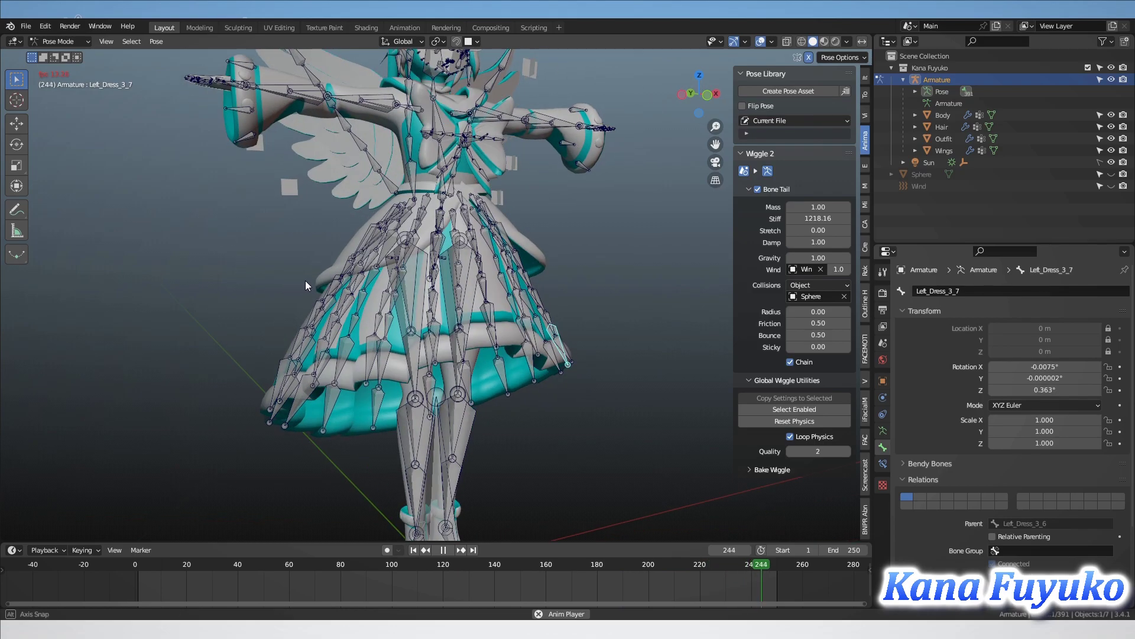
scroll(305, 281, up, 1)
scroll(607, 337, down, 2)
shift+middle_drag(550, 335, 555, 384)
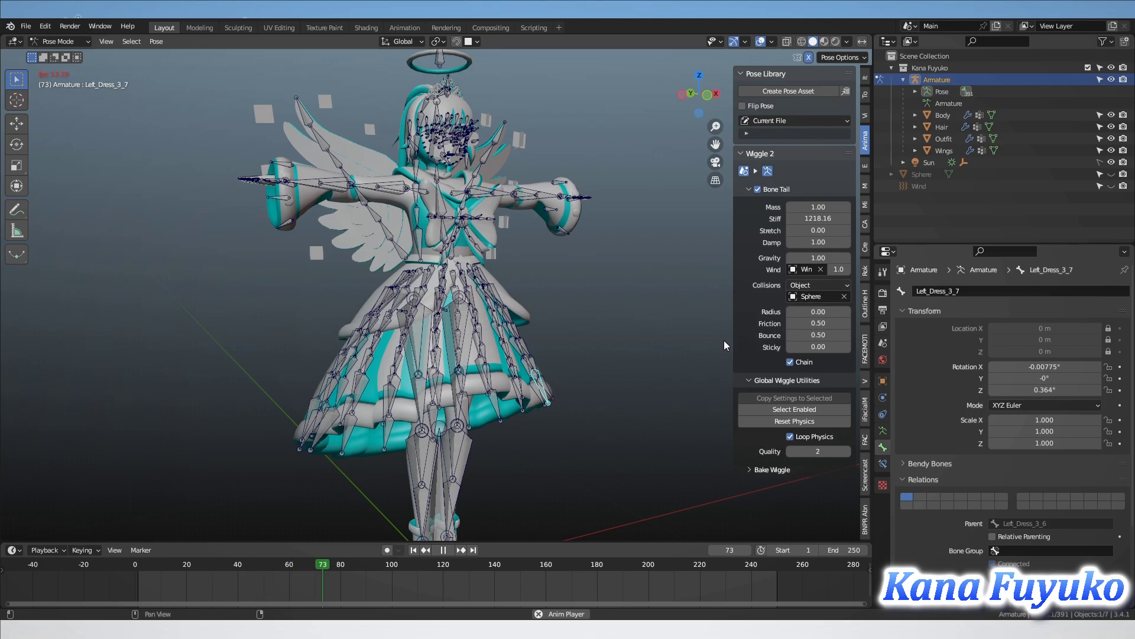
scroll(455, 319, up, 1)
middle_drag(455, 319, 567, 303)
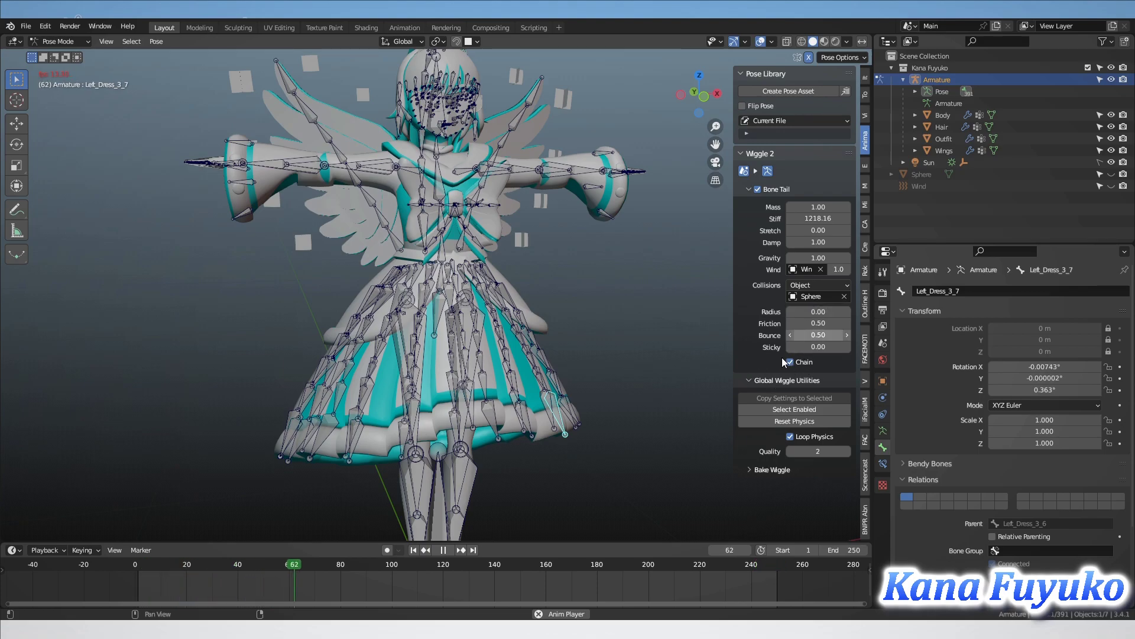
scroll(416, 247, up, 3)
click(534, 321)
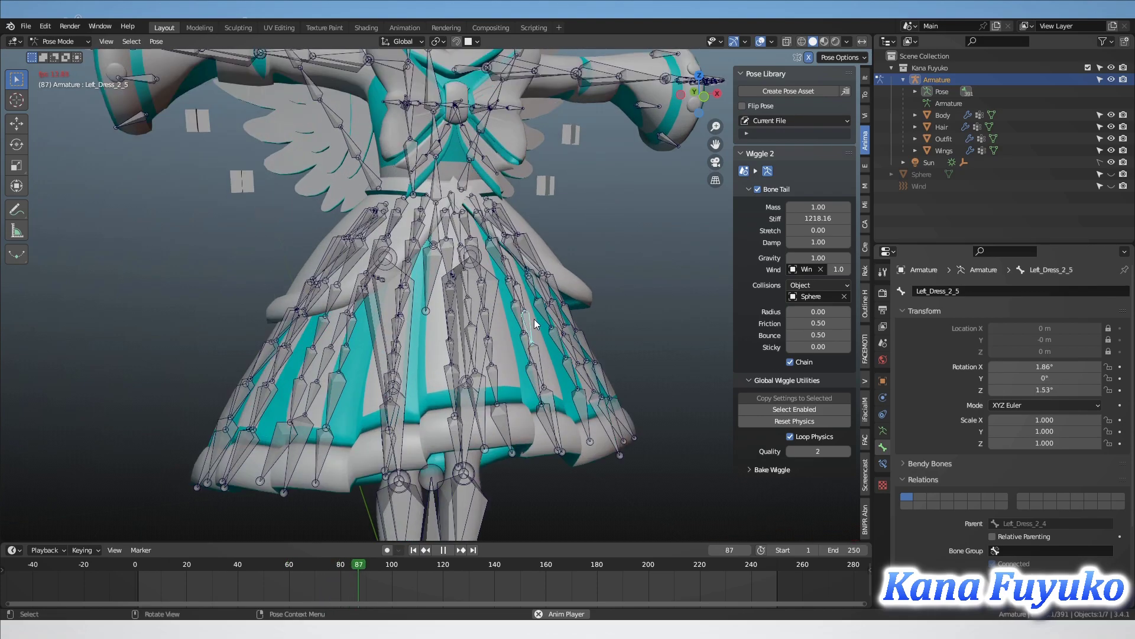
scroll(532, 337, down, 3)
scroll(532, 342, up, 2)
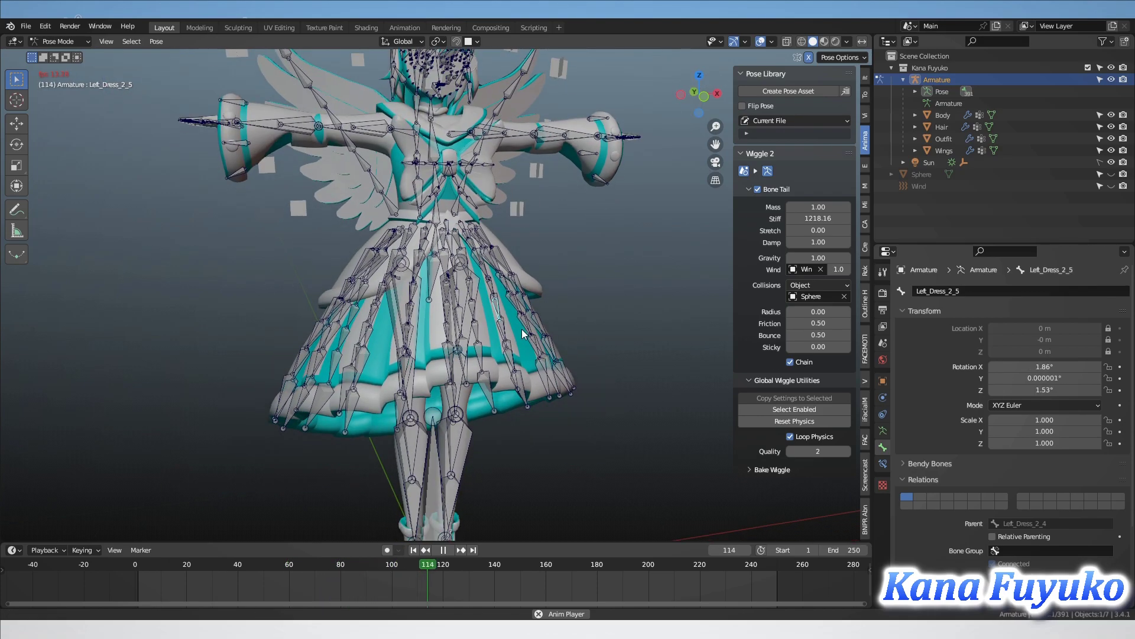
Stop the skirt playback and return the animation to frame 1
scroll(520, 314, up, 2)
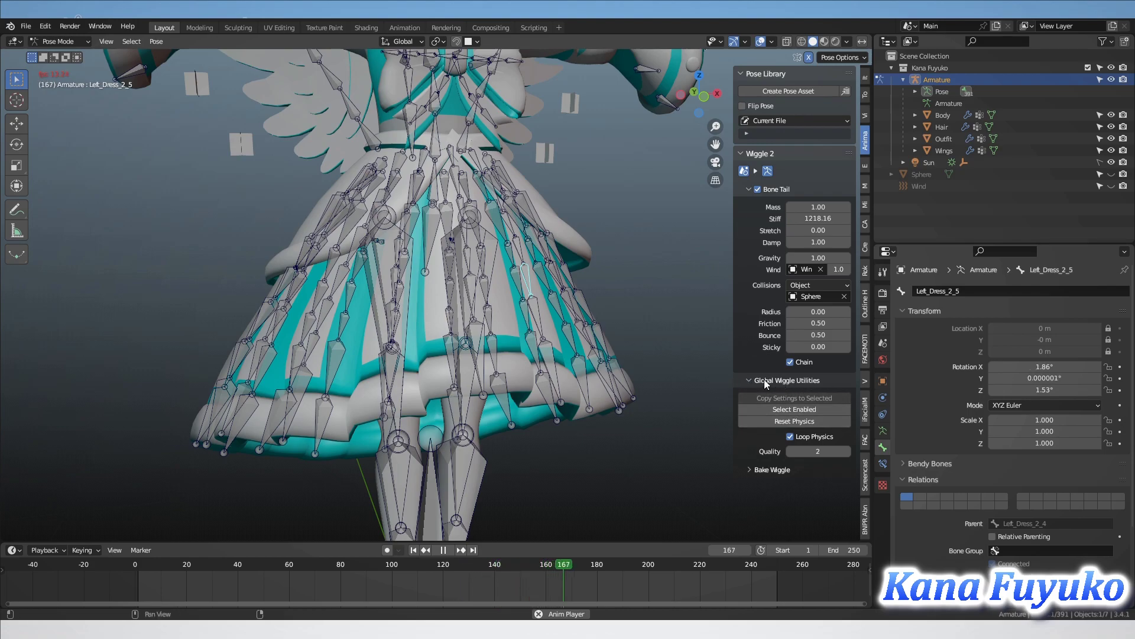
key(space)
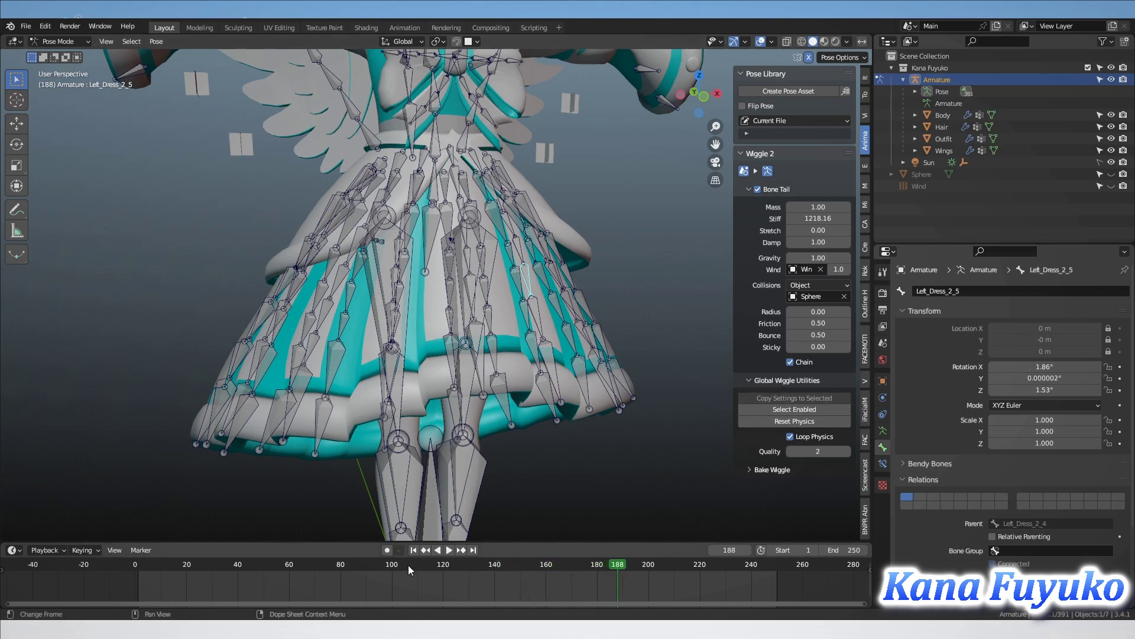
click(414, 551)
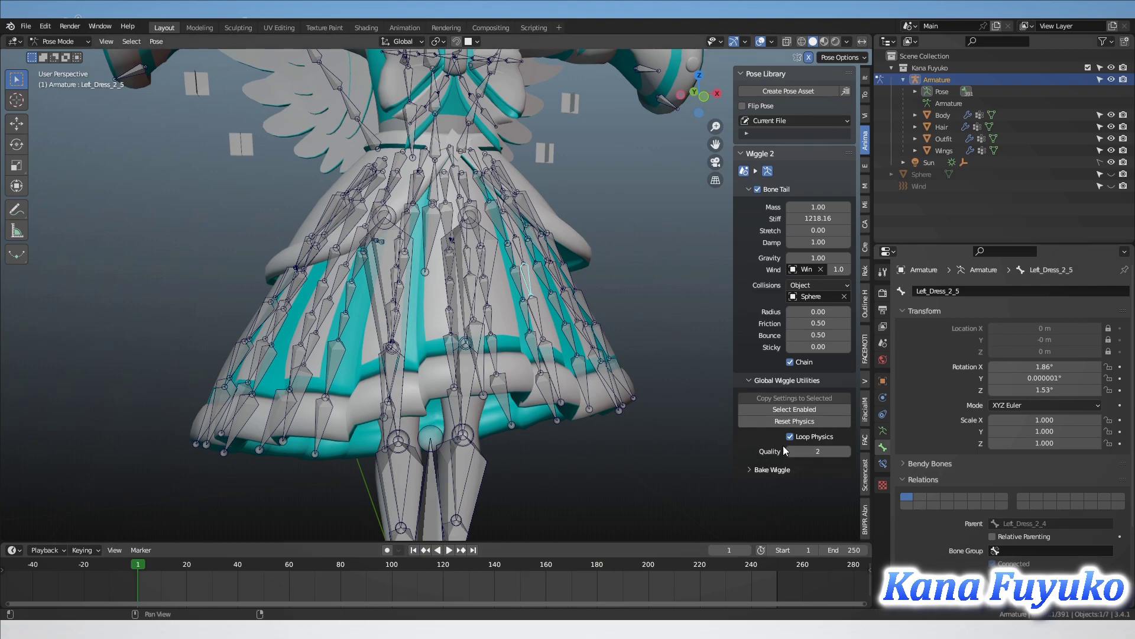
Select all wiggle-enabled bones on the armature with the wing bone Right_Wing_6 as the active bone
scroll(690, 375, down, 3)
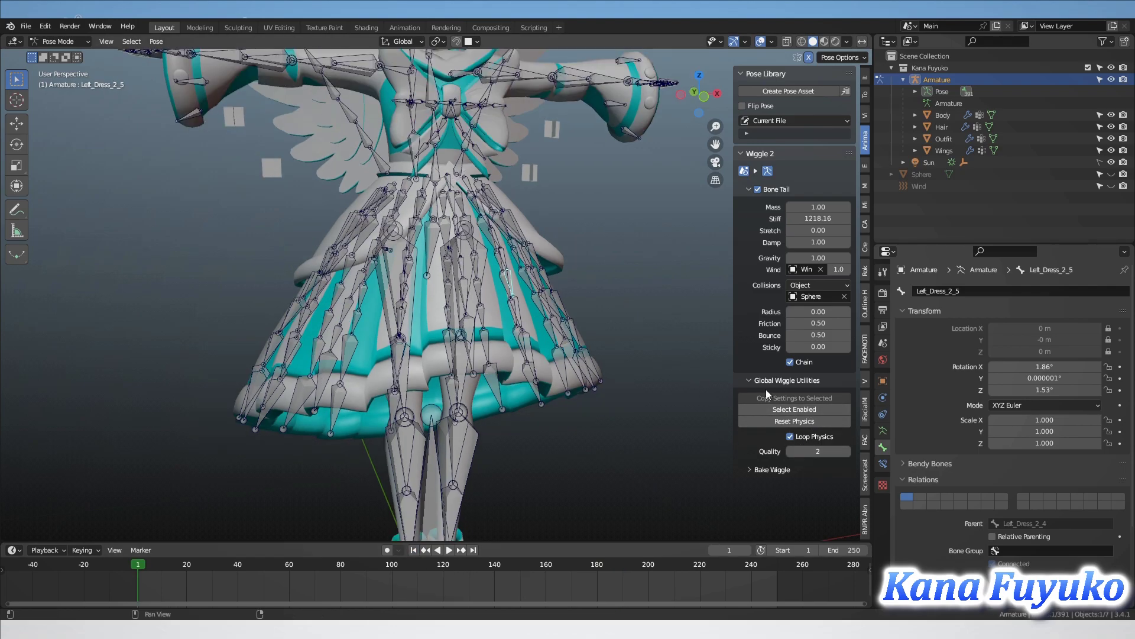
click(777, 410)
shift+middle_drag(593, 257, 600, 478)
scroll(390, 280, down, 1)
click(304, 221)
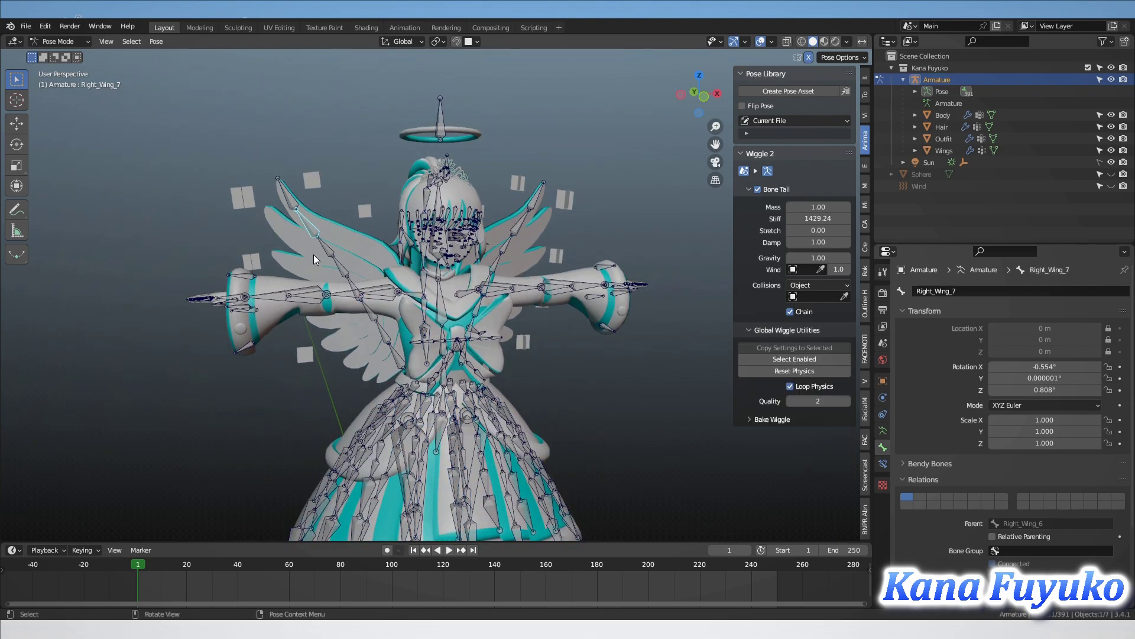
click(328, 248)
click(776, 359)
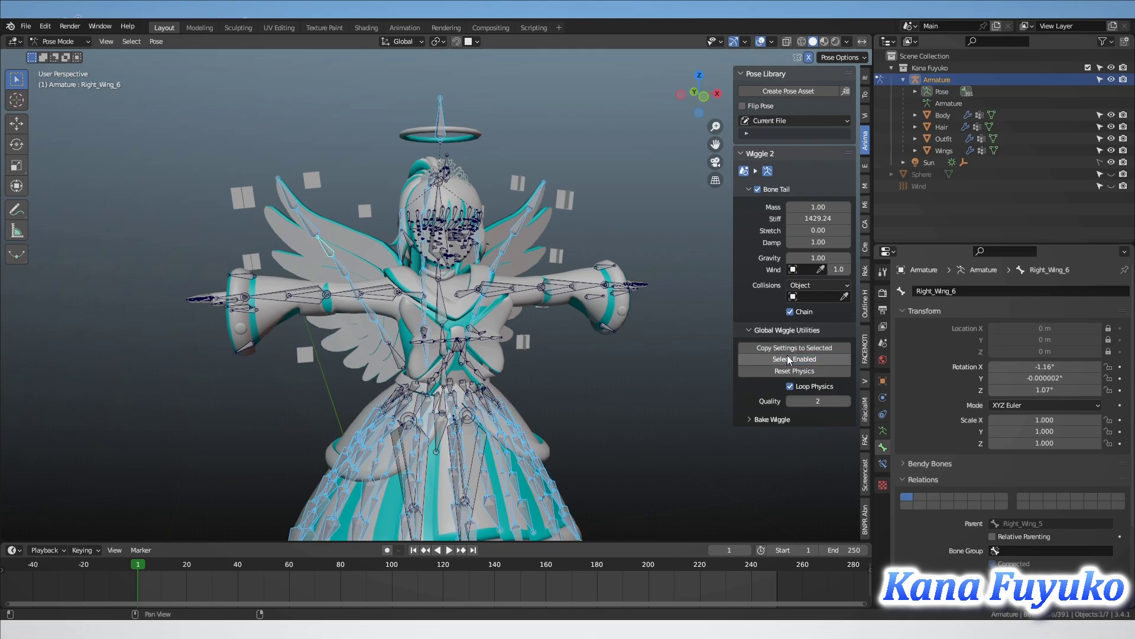
Reset the Wiggle 2 physics so the enabled wing and skirt bones return to their rest pose
middle_drag(512, 303, 408, 182)
scroll(407, 302, down, 1)
scroll(444, 254, up, 2)
shift+middle_drag(456, 268, 513, 302)
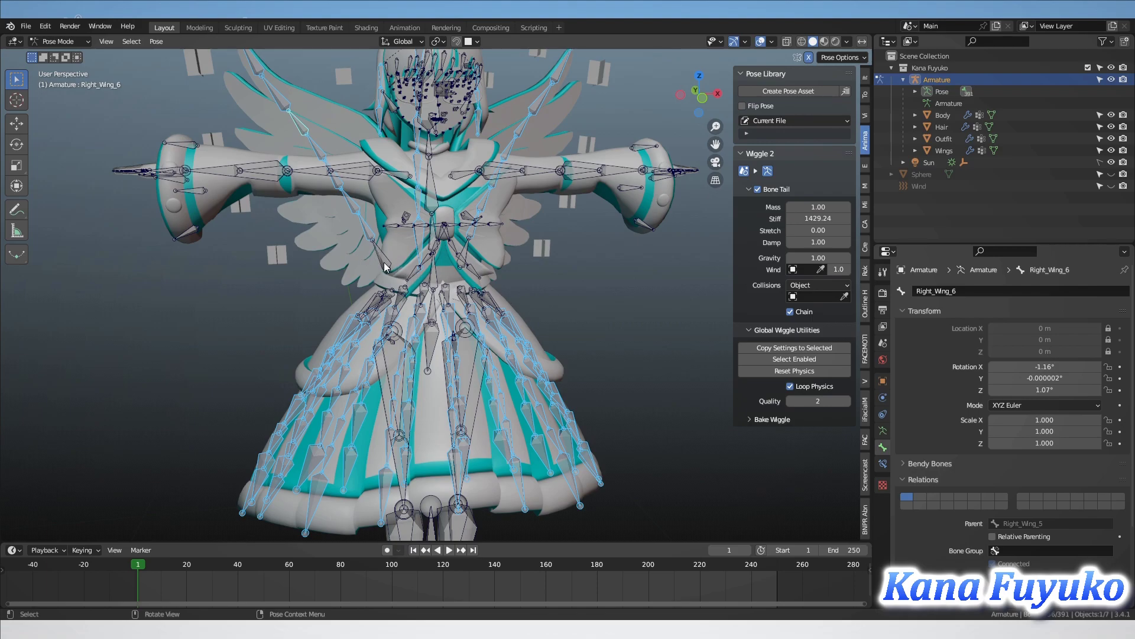
scroll(522, 367, down, 4)
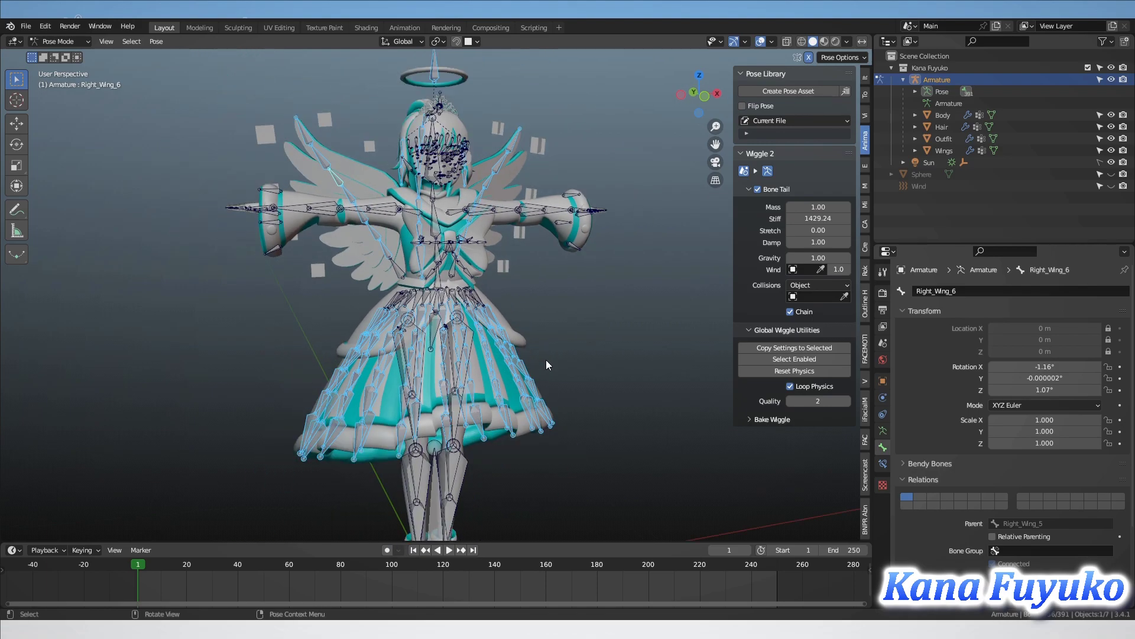
middle_drag(571, 374, 585, 352)
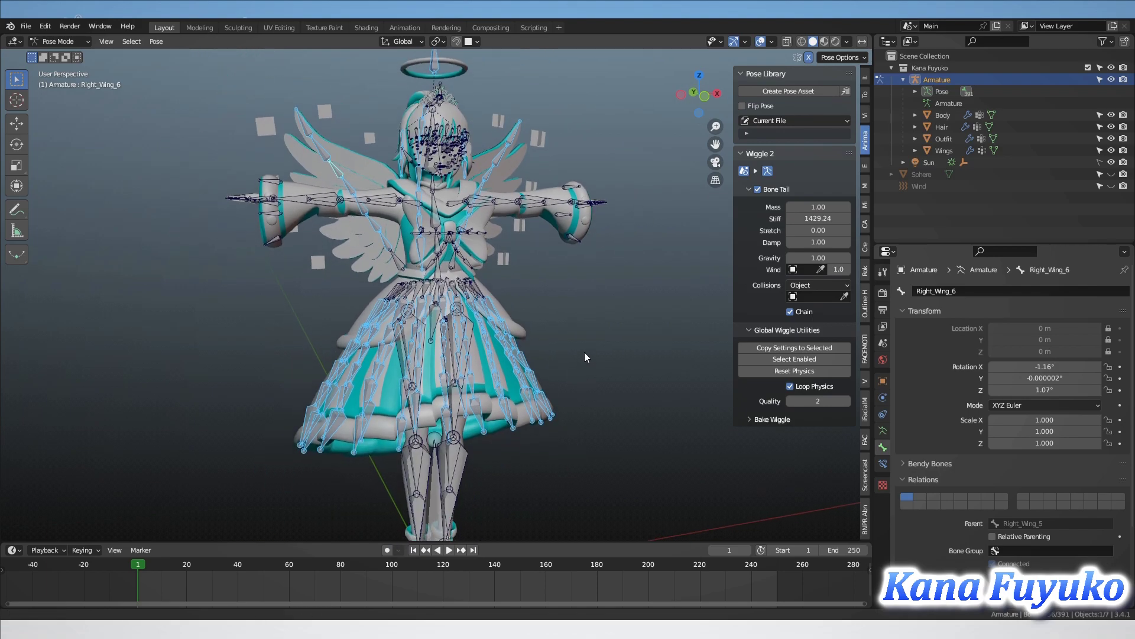
click(793, 370)
middle_drag(466, 390, 379, 232)
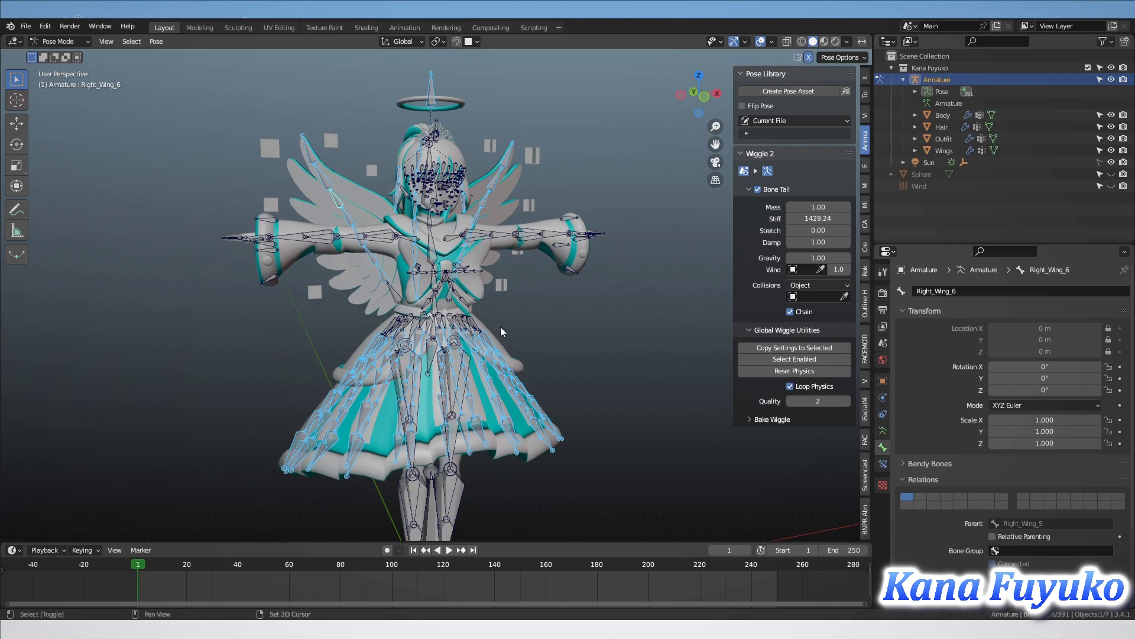
middle_drag(500, 326, 505, 232)
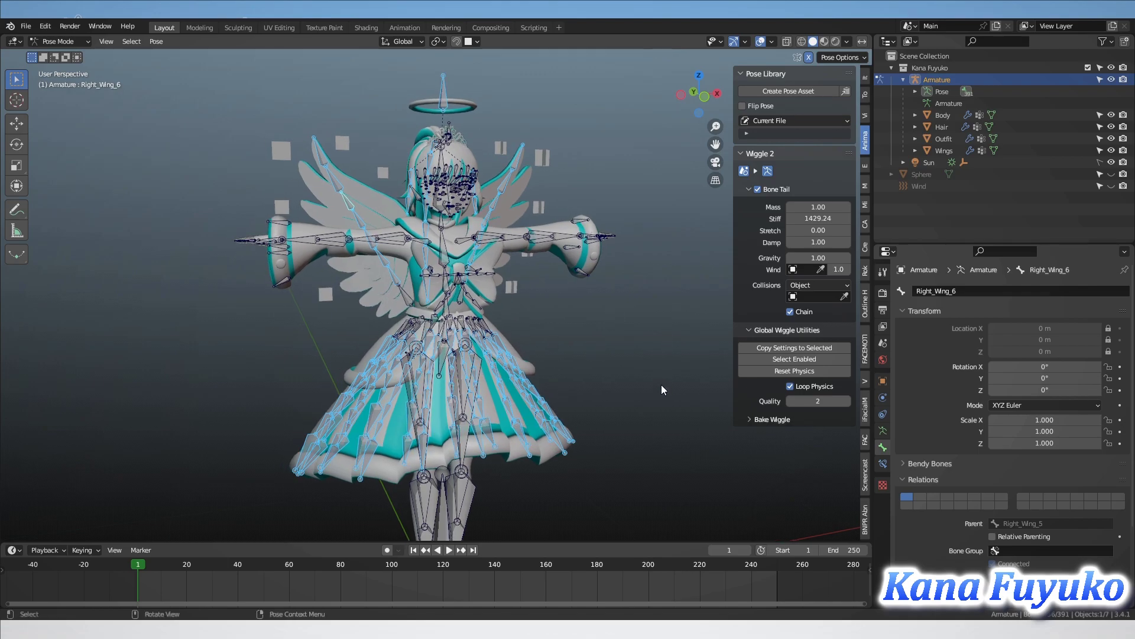
shift+middle_drag(583, 397, 531, 353)
scroll(588, 351, up, 1)
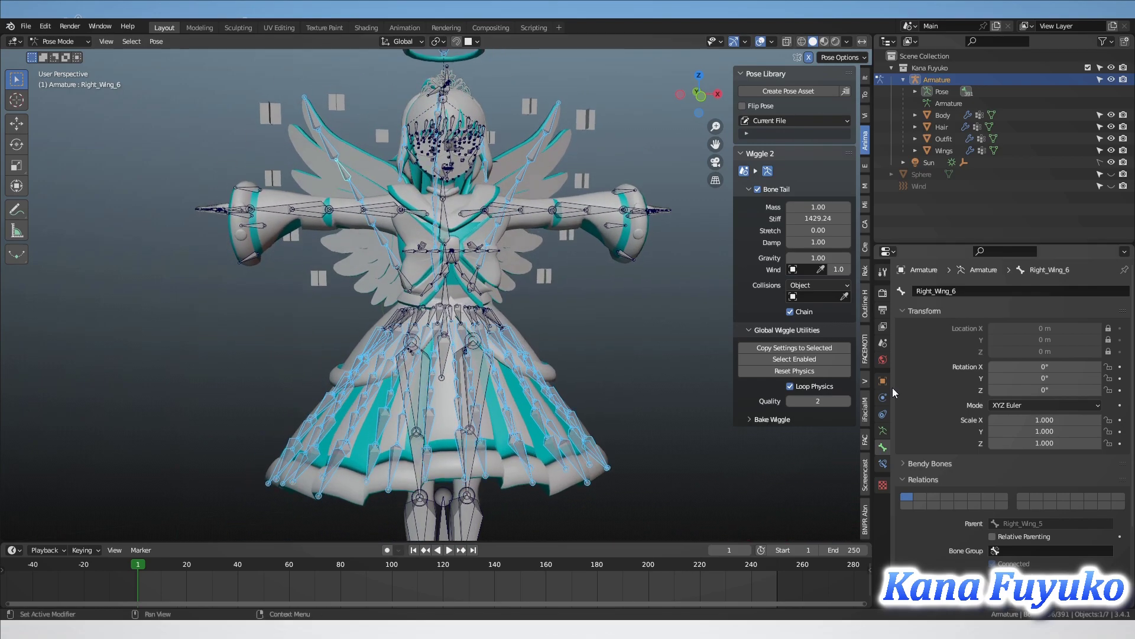
click(781, 371)
shift+middle_drag(648, 344, 658, 320)
scroll(658, 320, down, 1)
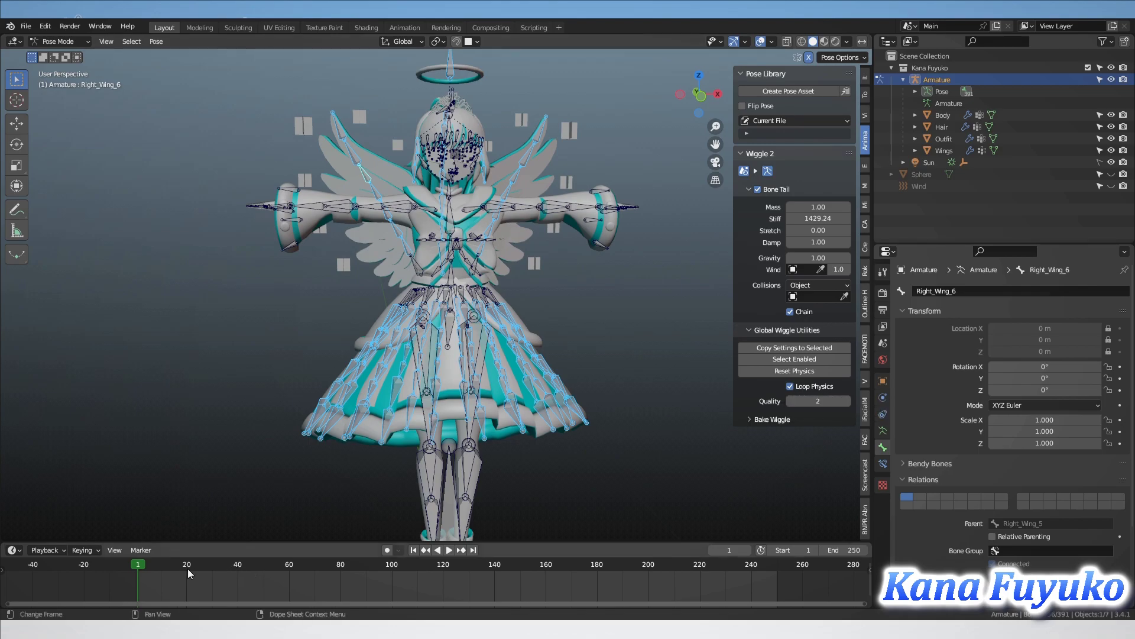
Scrub the timeline to frame 335 and back to frame 1 to examine the bone motion, and reset the wiggle physics
key(shift+ctrl+space)
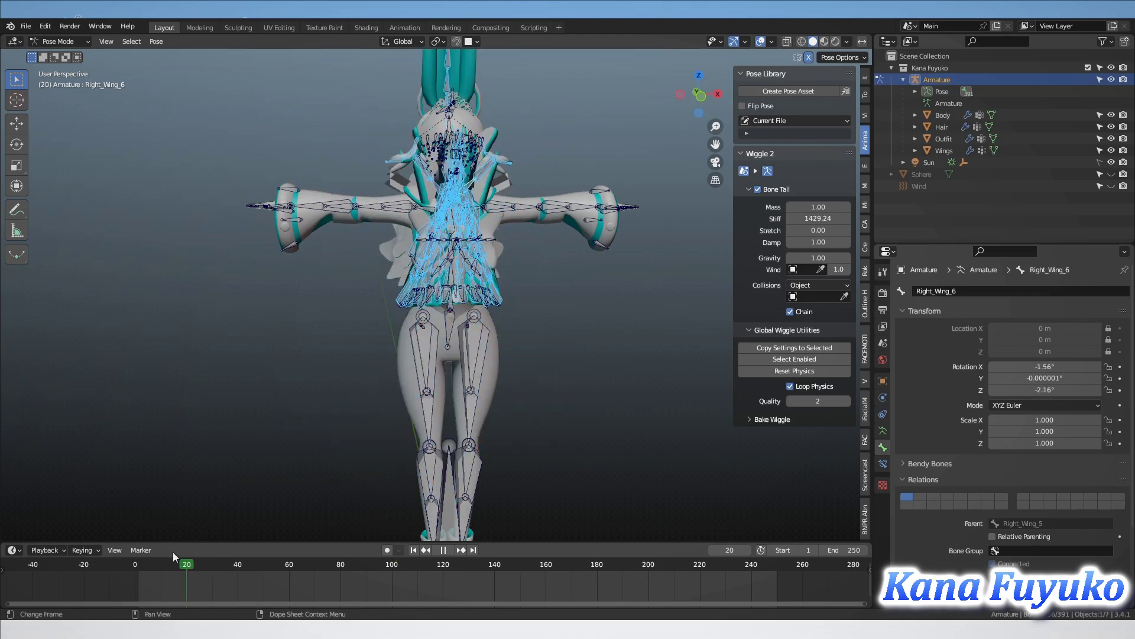
drag(144, 563, 697, 586)
drag(1134, 588, 995, 571)
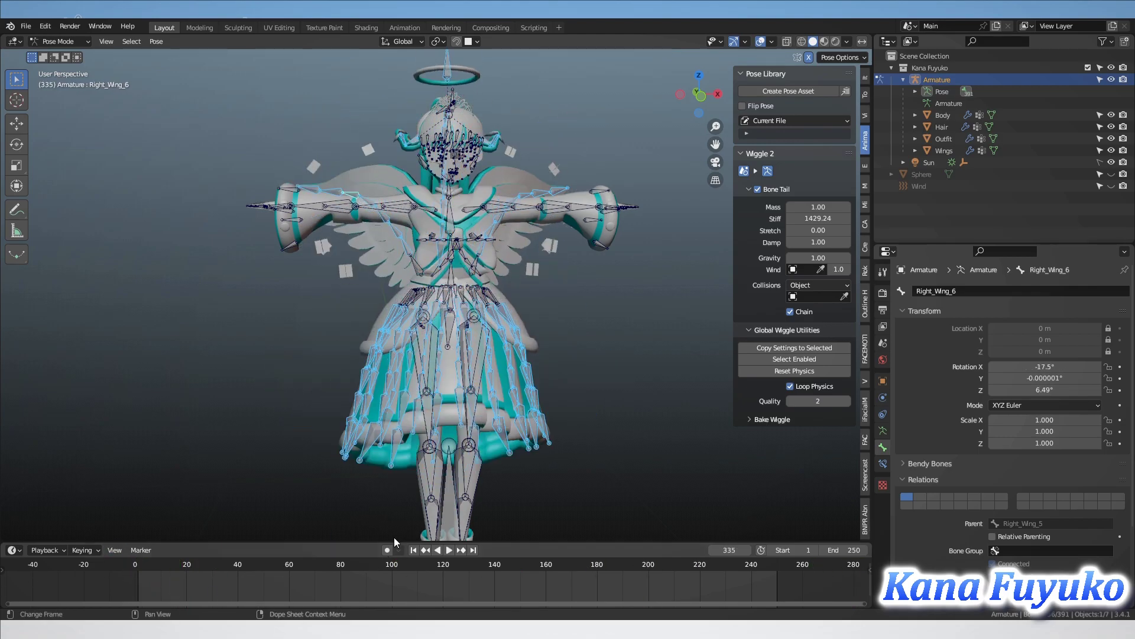
click(416, 550)
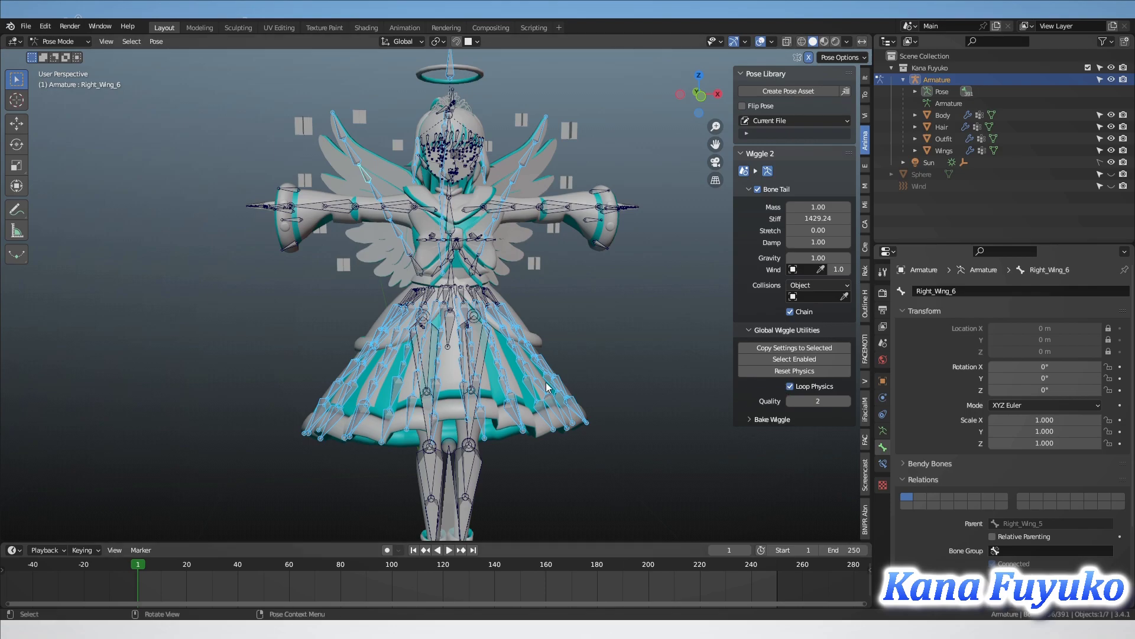
click(828, 370)
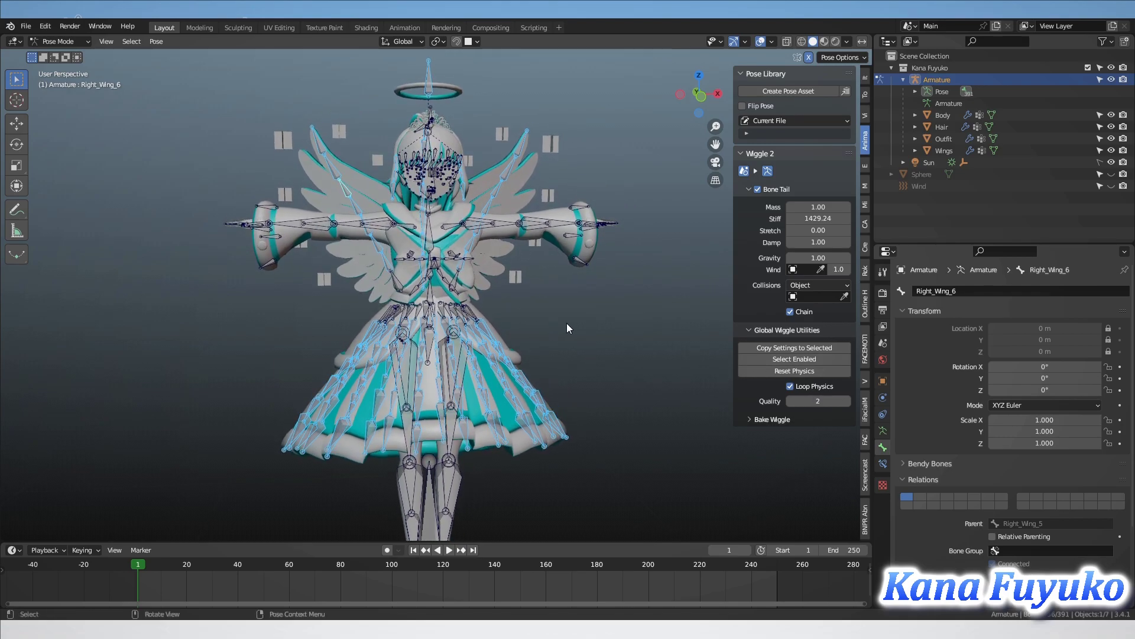
Try a different Quality value in the global wiggle settings and set it back to 2
click(849, 402)
click(791, 402)
click(791, 402)
middle_drag(518, 355, 576, 381)
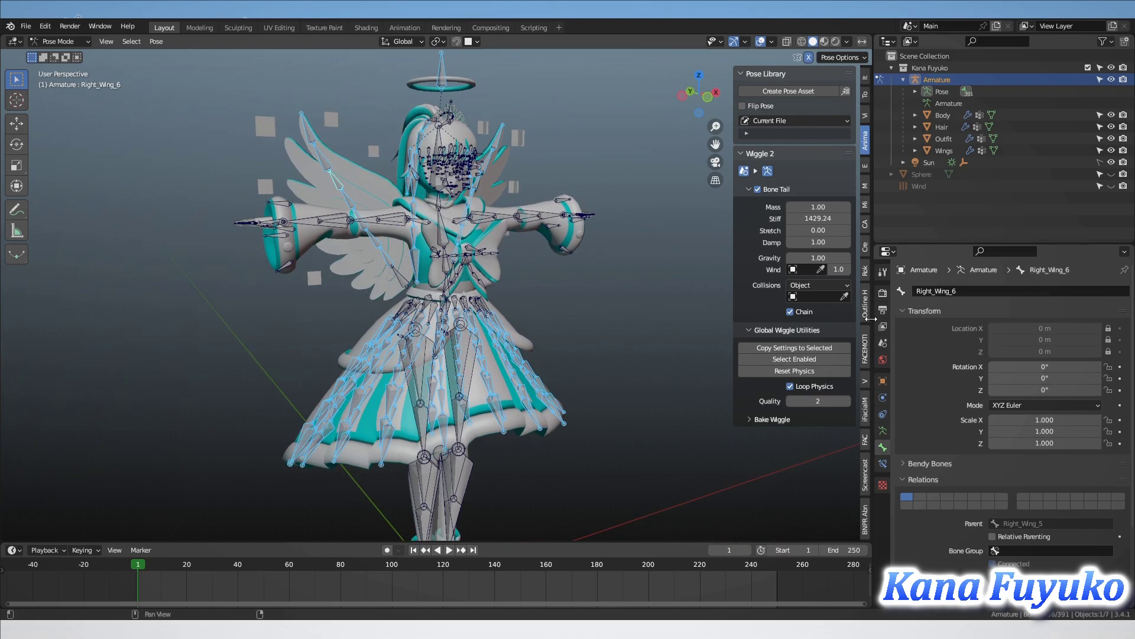
Expand the Bake Wiggle options and examine them together with the selected bones from several angles
click(766, 419)
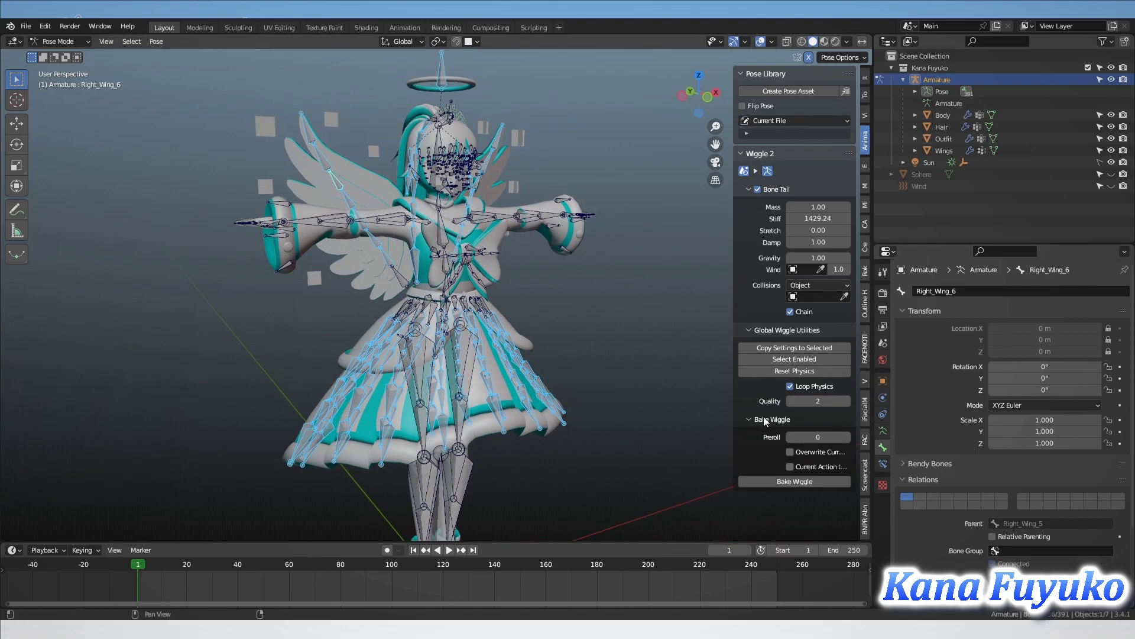
middle_drag(547, 393, 520, 316)
scroll(495, 292, down, 1)
scroll(387, 182, up, 2)
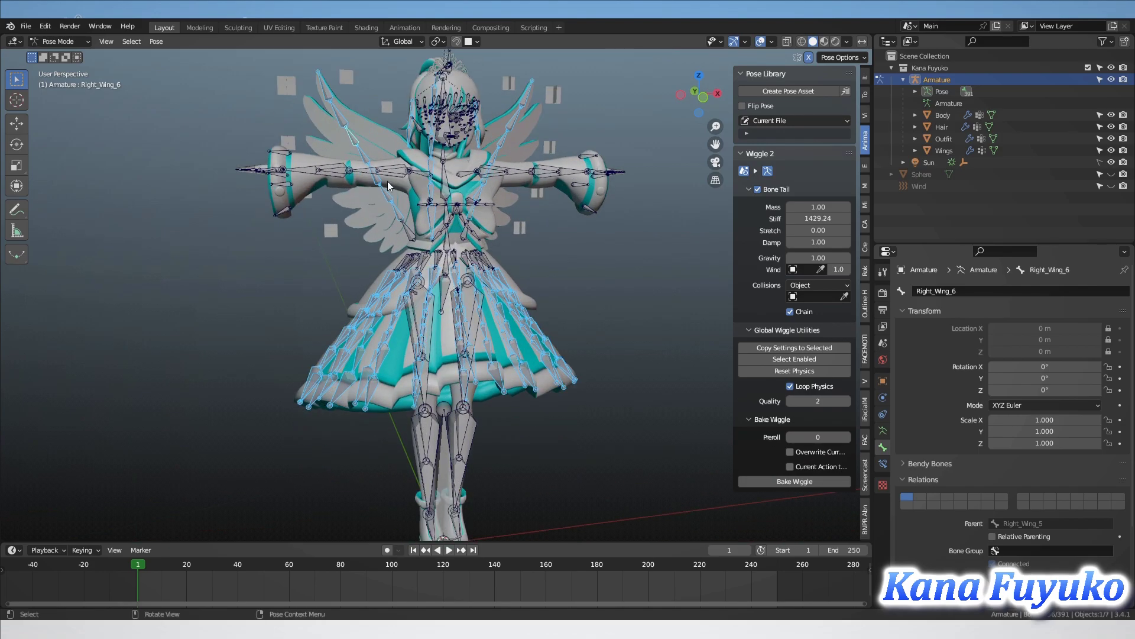
scroll(423, 303, up, 3)
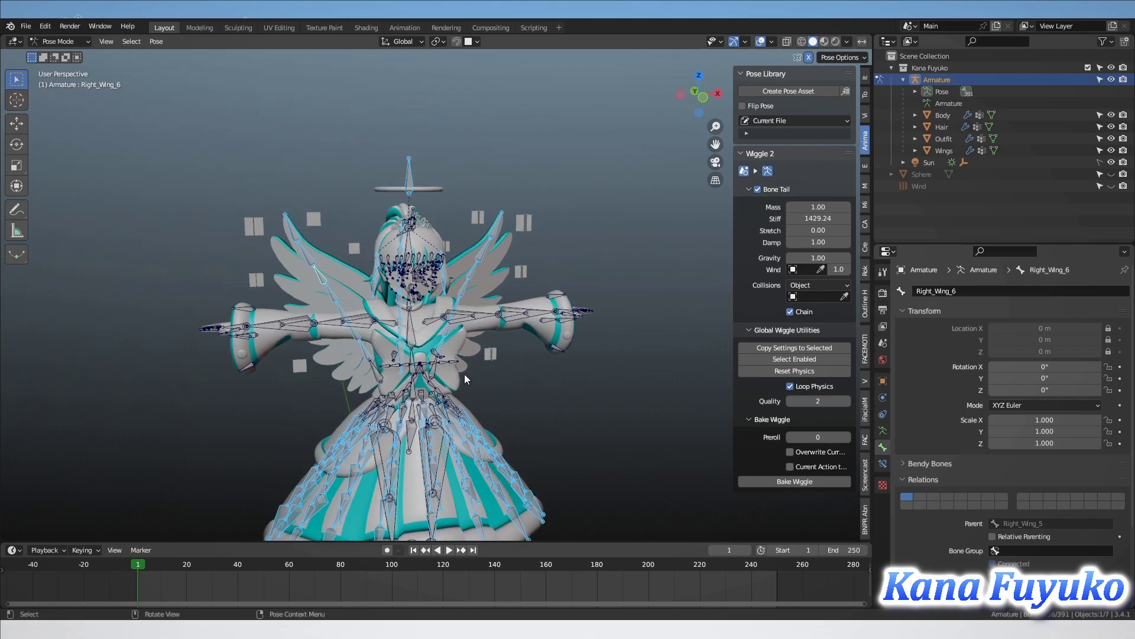
middle_drag(405, 319, 542, 399)
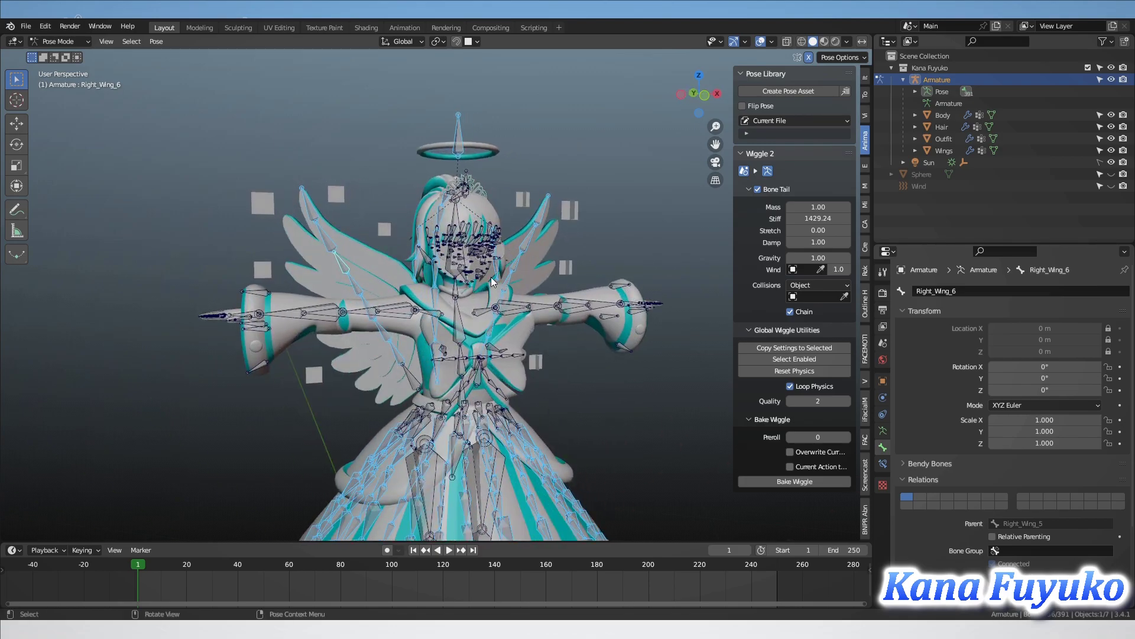
shift+middle_drag(636, 454, 565, 349)
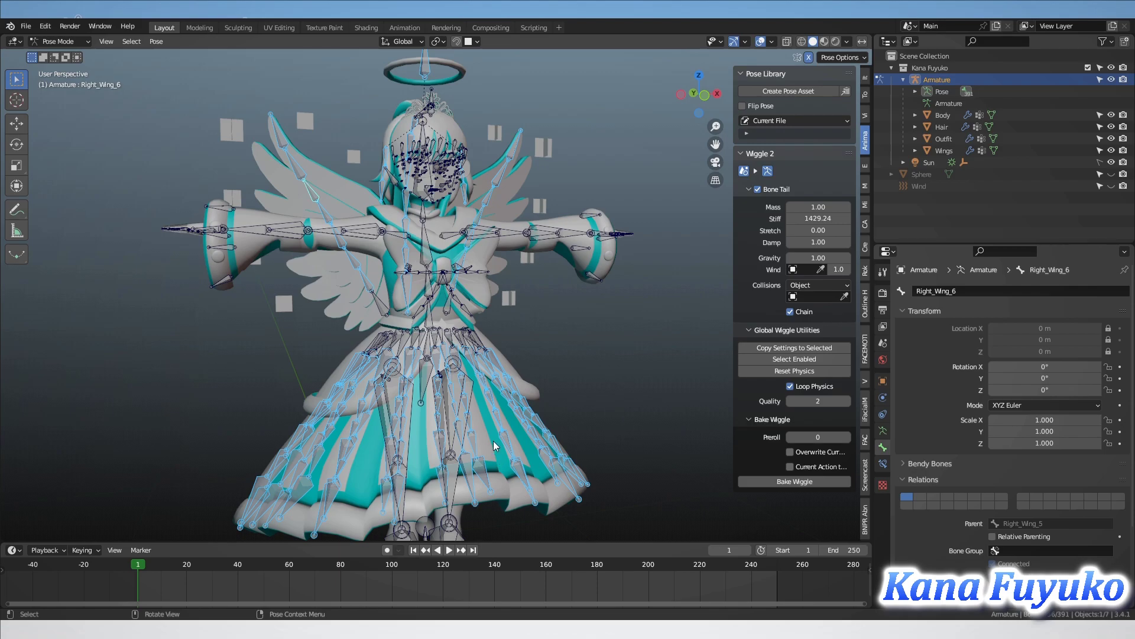
shift+middle_drag(495, 447, 491, 391)
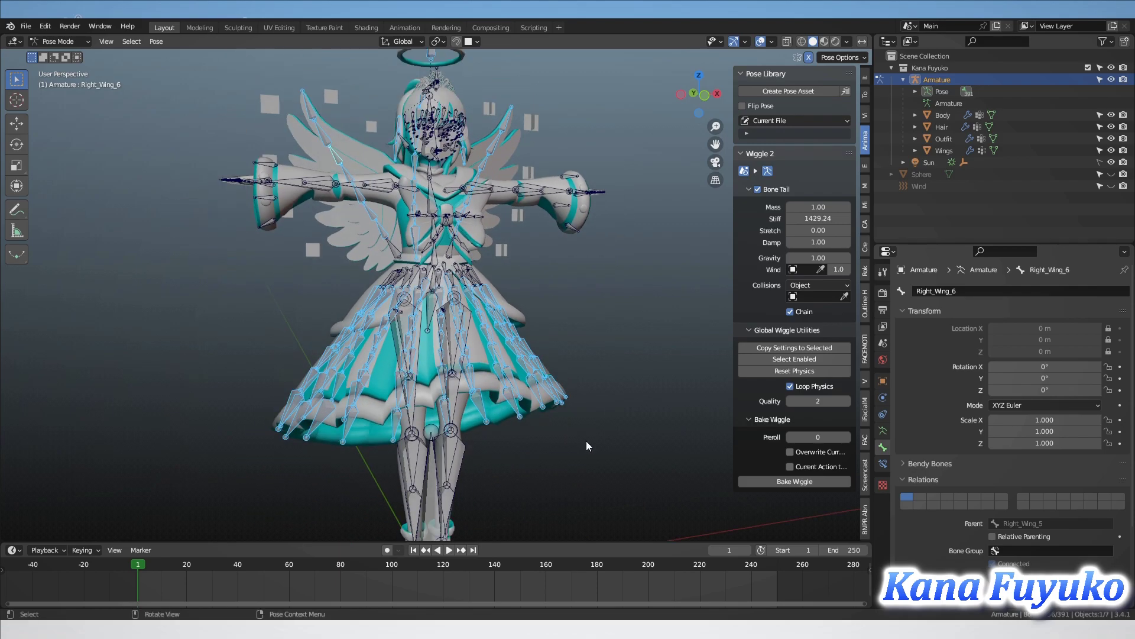
scroll(526, 368, down, 2)
middle_drag(491, 374, 497, 408)
scroll(490, 381, up, 1)
scroll(497, 408, down, 1)
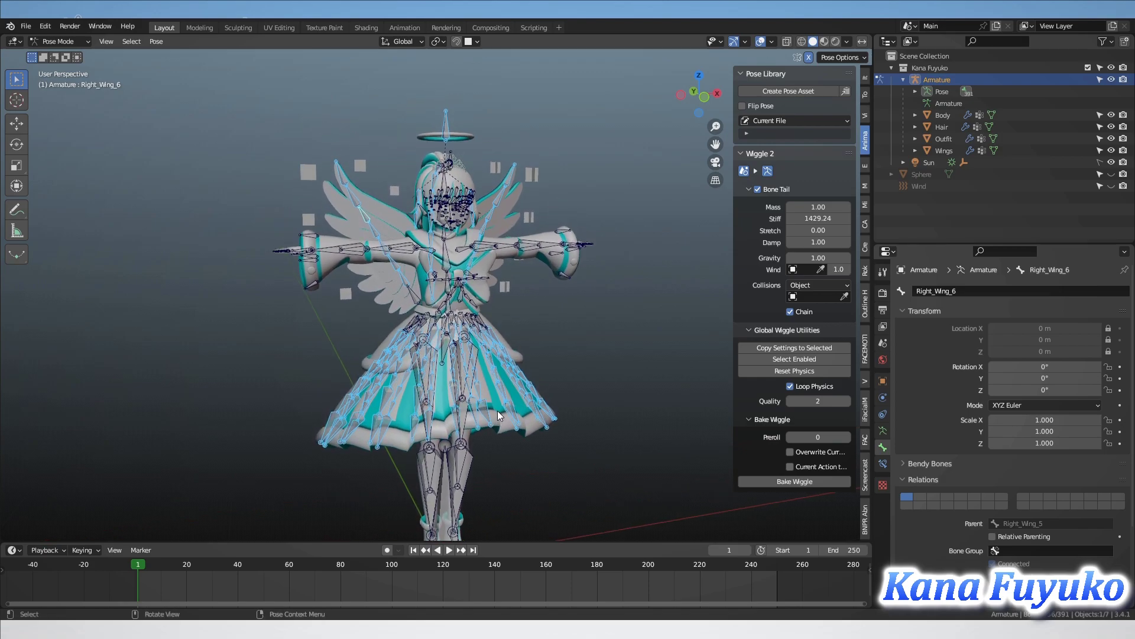
scroll(503, 352, up, 3)
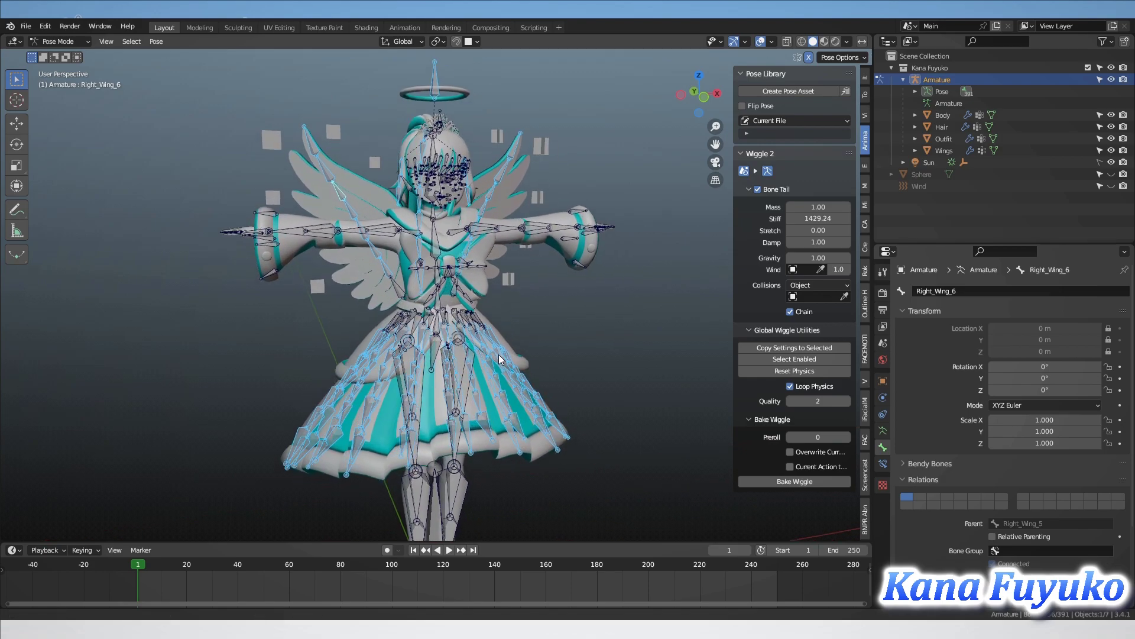
shift+middle_drag(497, 346, 494, 361)
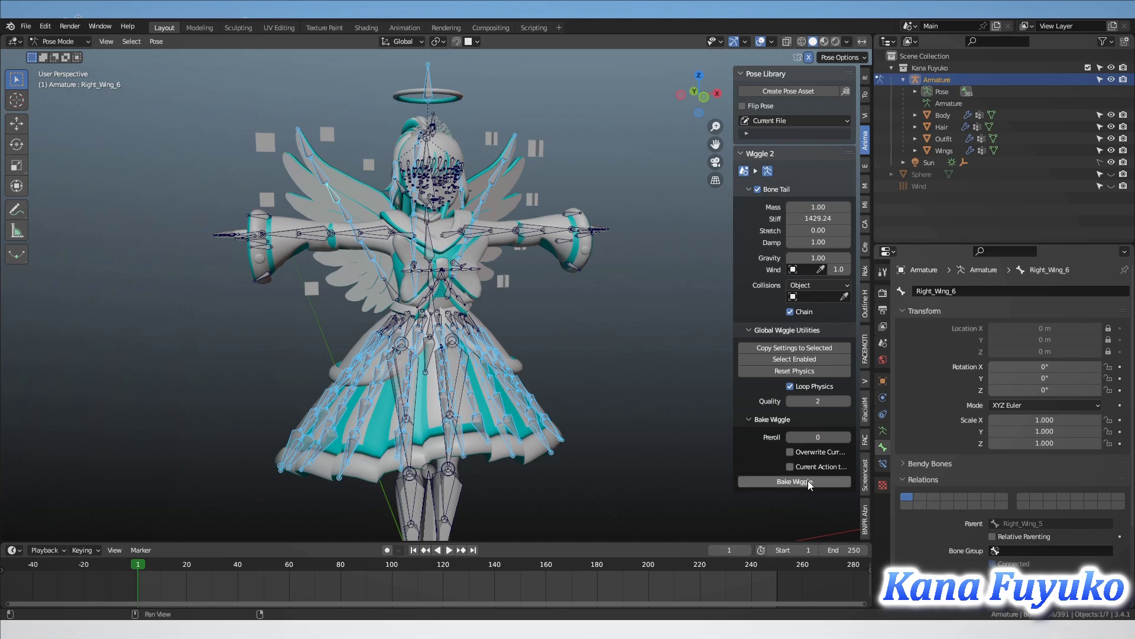
Scrub the timeline past frame 200 to check the bones' motion and return to frame 1
drag(220, 566, 549, 581)
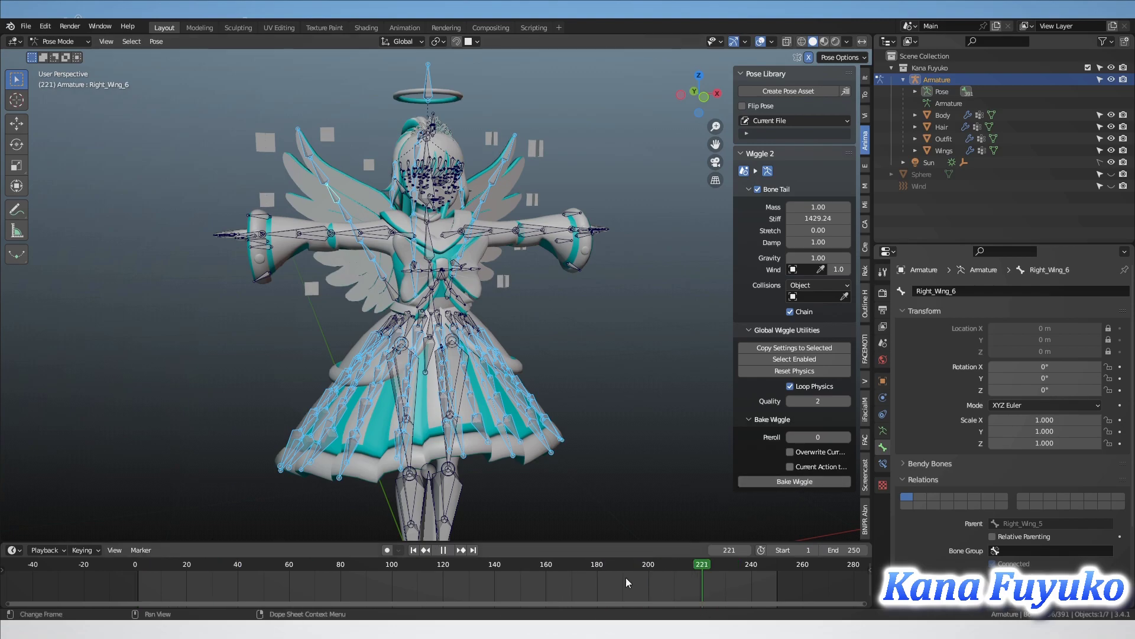
click(415, 551)
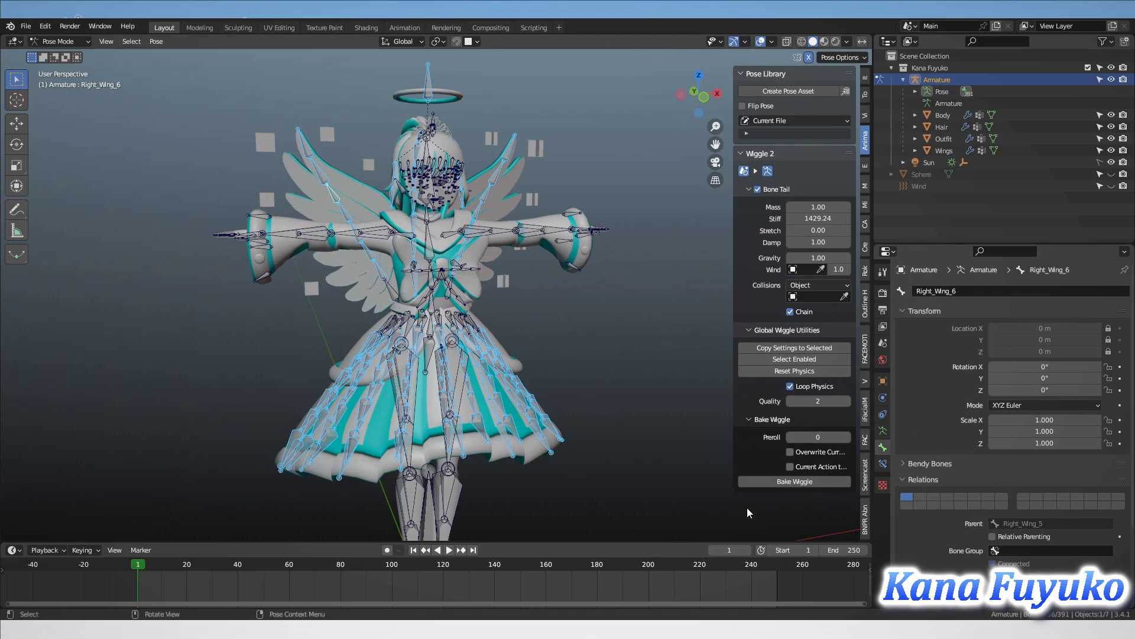
Switch the armature to Object Mode and hide it to examine the character's motion during playback without bones
click(74, 41)
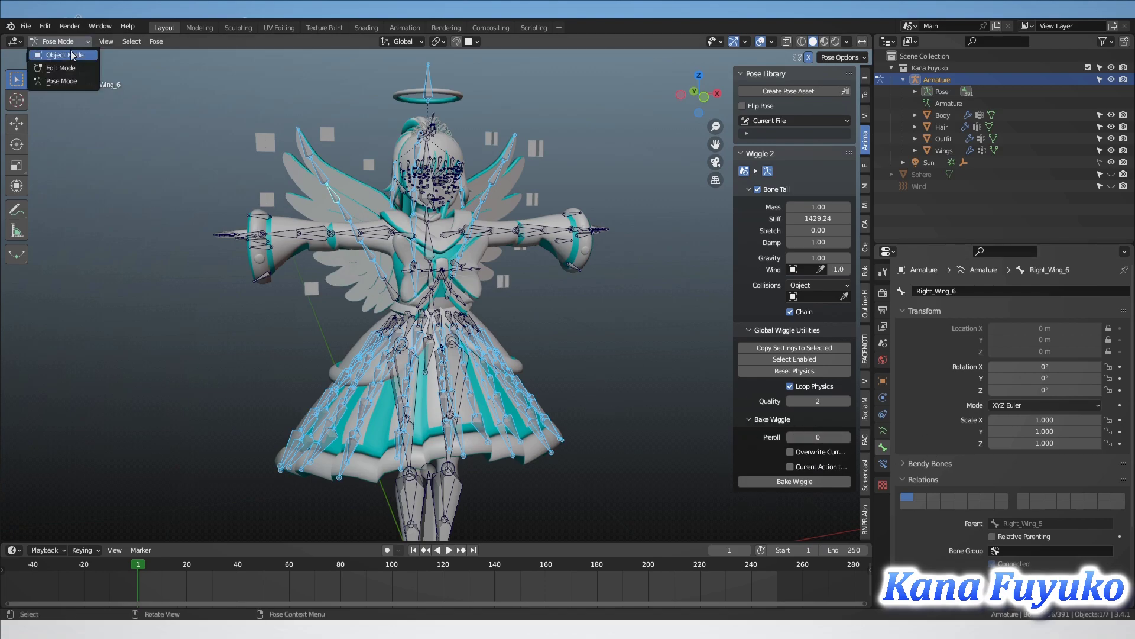
click(72, 54)
mouse_move(569, 372)
middle_down()
mouse_move(588, 335)
mouse_move(587, 367)
mouse_move(591, 317)
mouse_move(540, 341)
mouse_move(556, 352)
mouse_move(549, 392)
mouse_move(567, 382)
mouse_move(556, 383)
middle_up()
key(h)
key(alt+h)
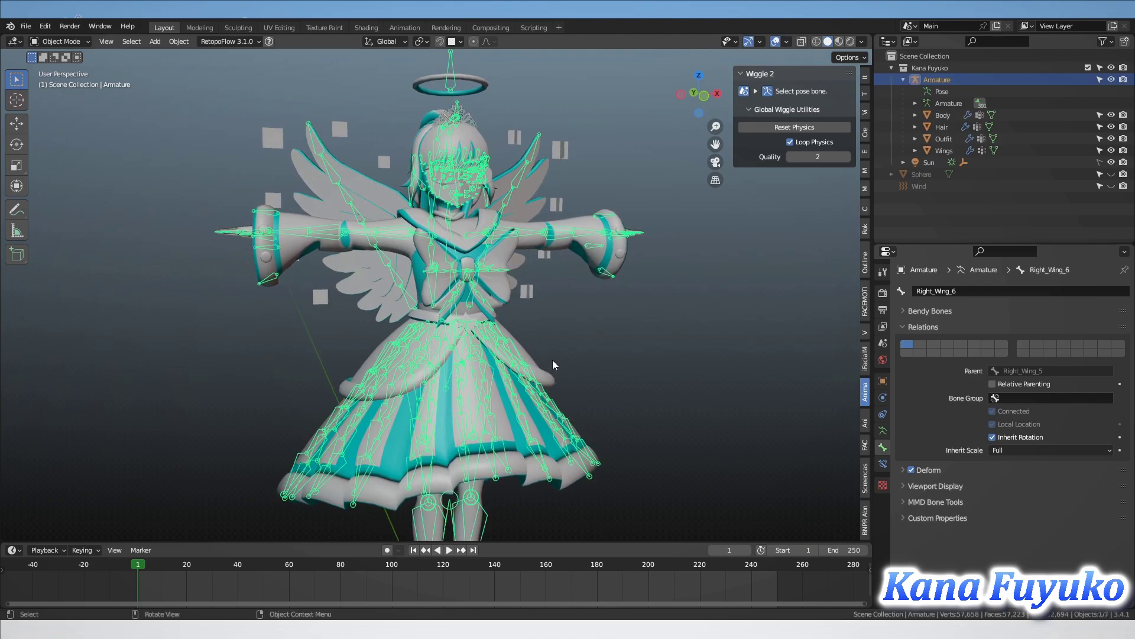
key(h)
key(space)
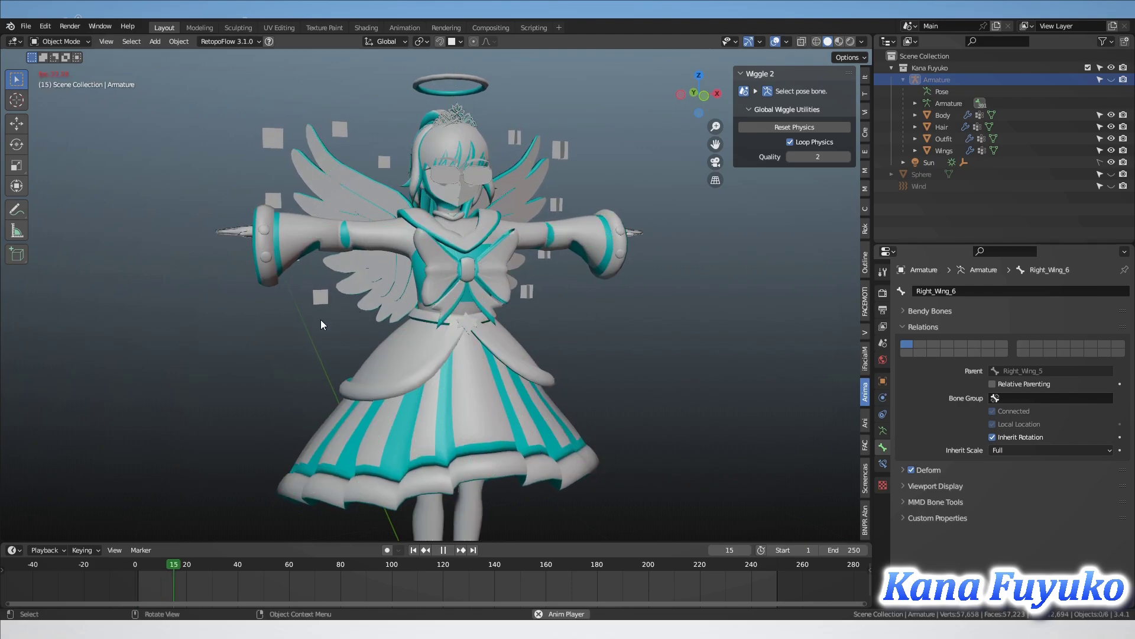
key(space)
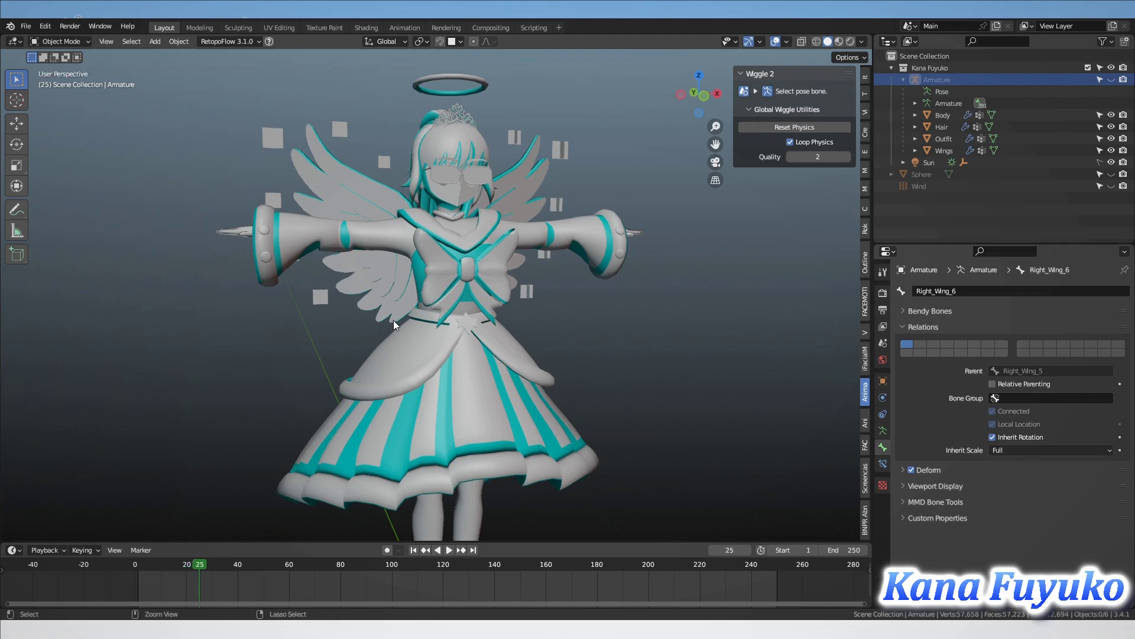
Unhide the armature and briefly play the animation from the first frame
key(alt+h)
key(shift+Left)
key(space)
key(space)
Switch the armature back to Pose Mode with the wiggle-enabled bones in view
click(66, 41)
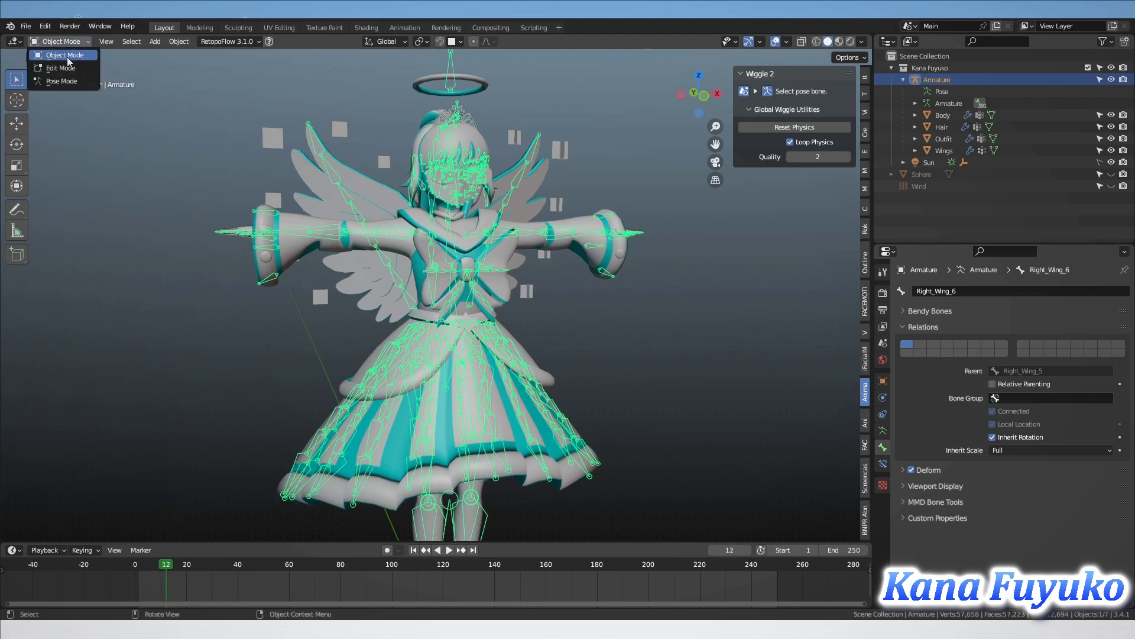
click(62, 82)
mouse_move(522, 436)
middle_down()
mouse_move(535, 445)
mouse_move(516, 370)
mouse_move(536, 435)
middle_up()
scroll(499, 351, up, 1)
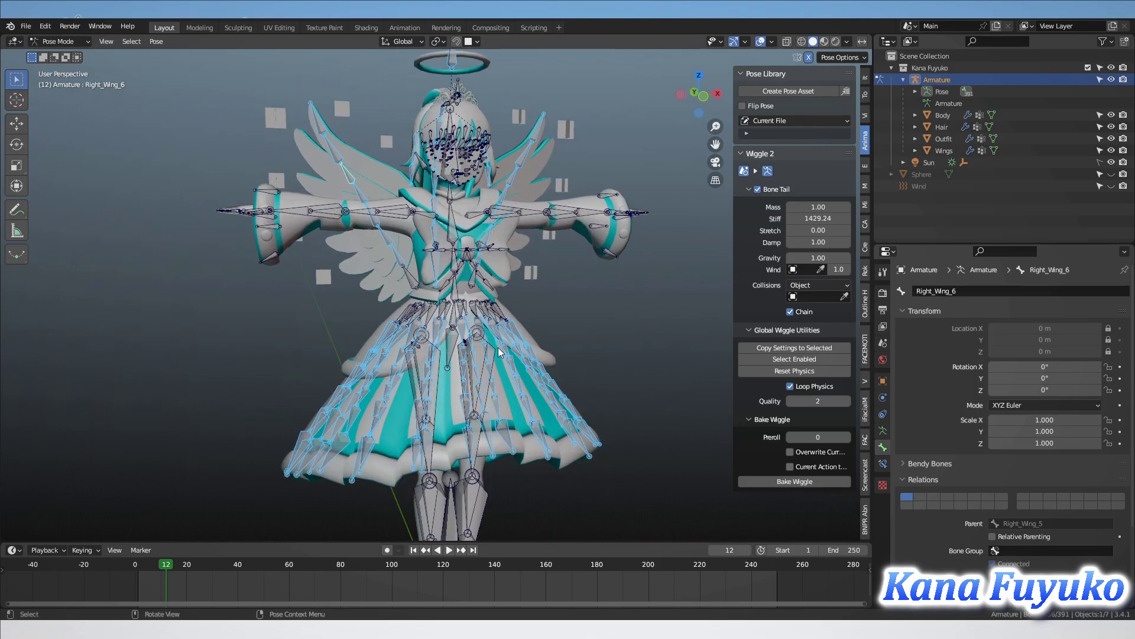
Select the Hips bone, test-rotate it and cancel the rotation, and play the animation to check the skirt's reaction
click(446, 335)
key(r)
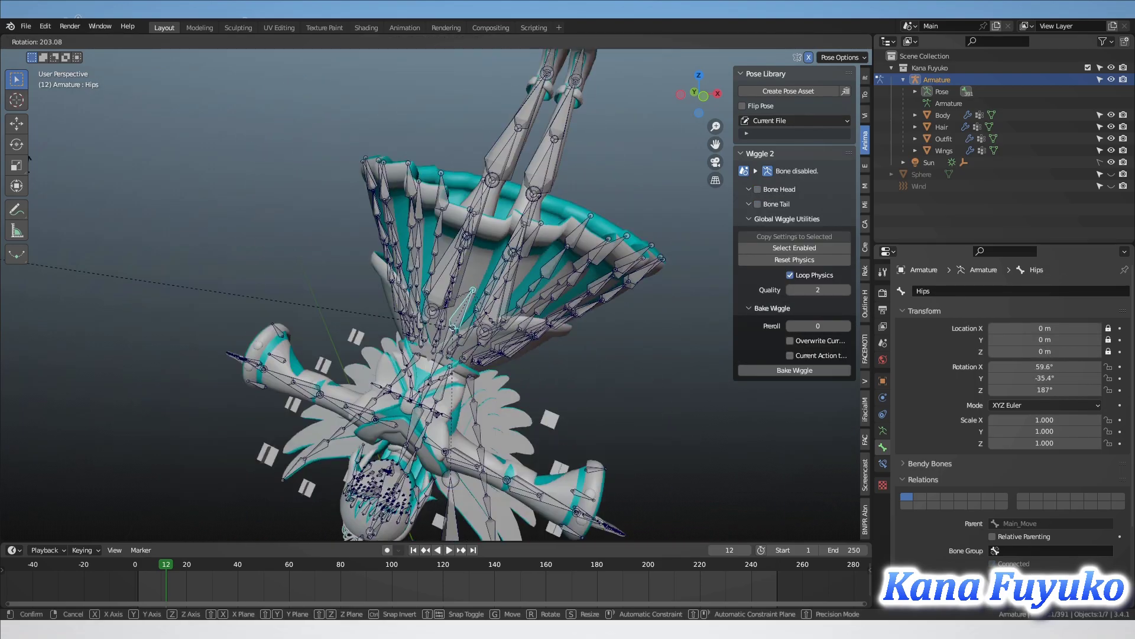
right_click(657, 450)
key(space)
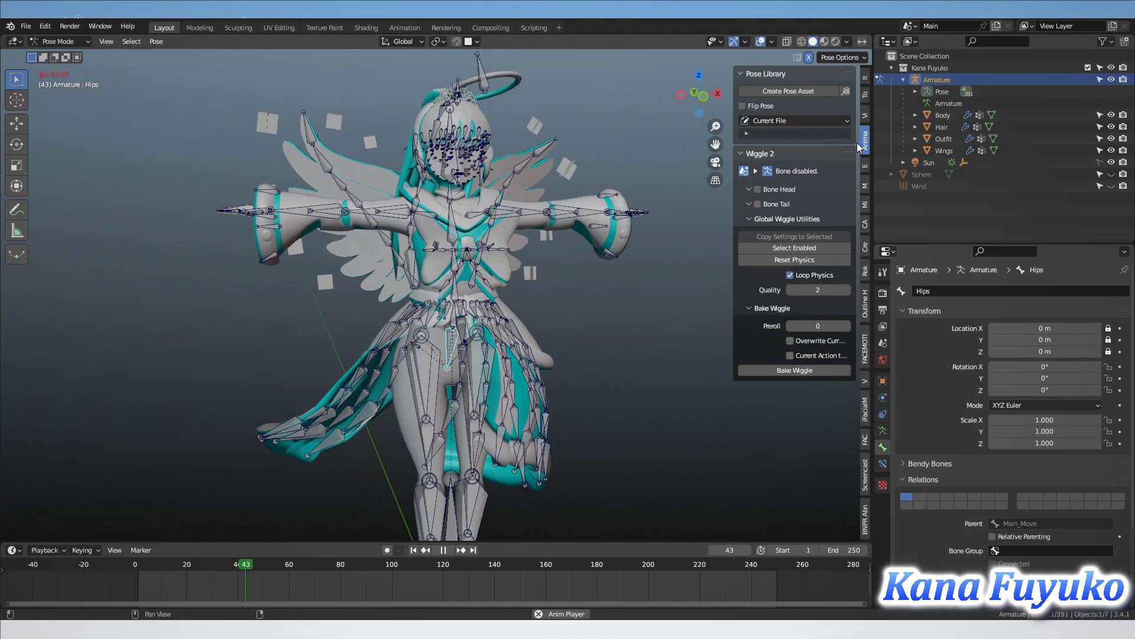
middle_drag(391, 367, 402, 392)
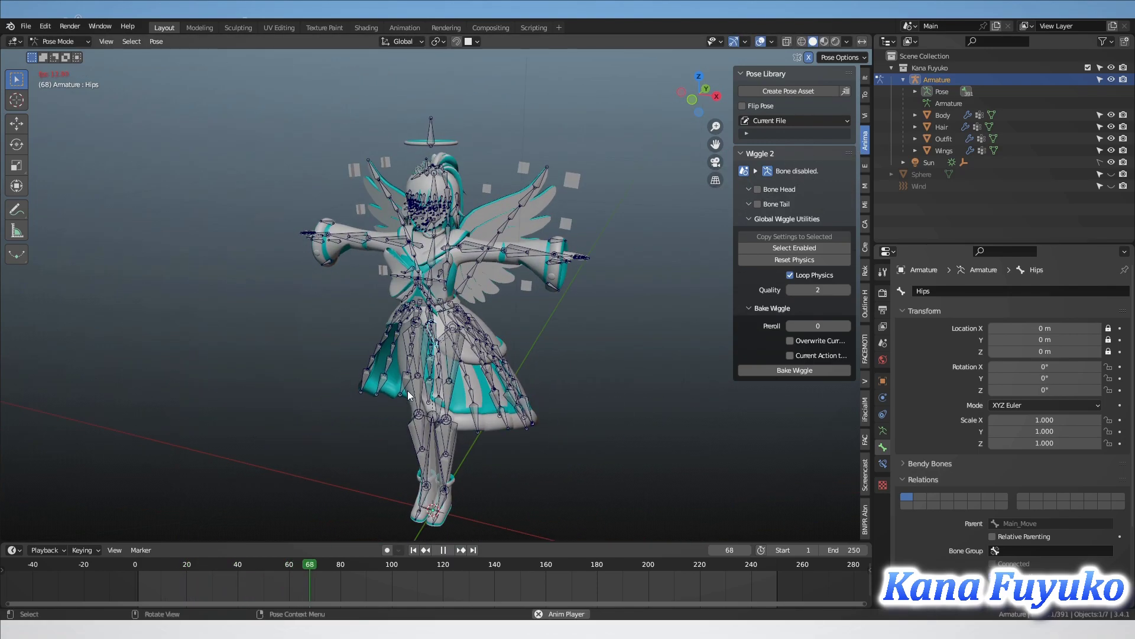
Return to the first frame, stop playback and reset the Wiggle physics
click(413, 550)
key(space)
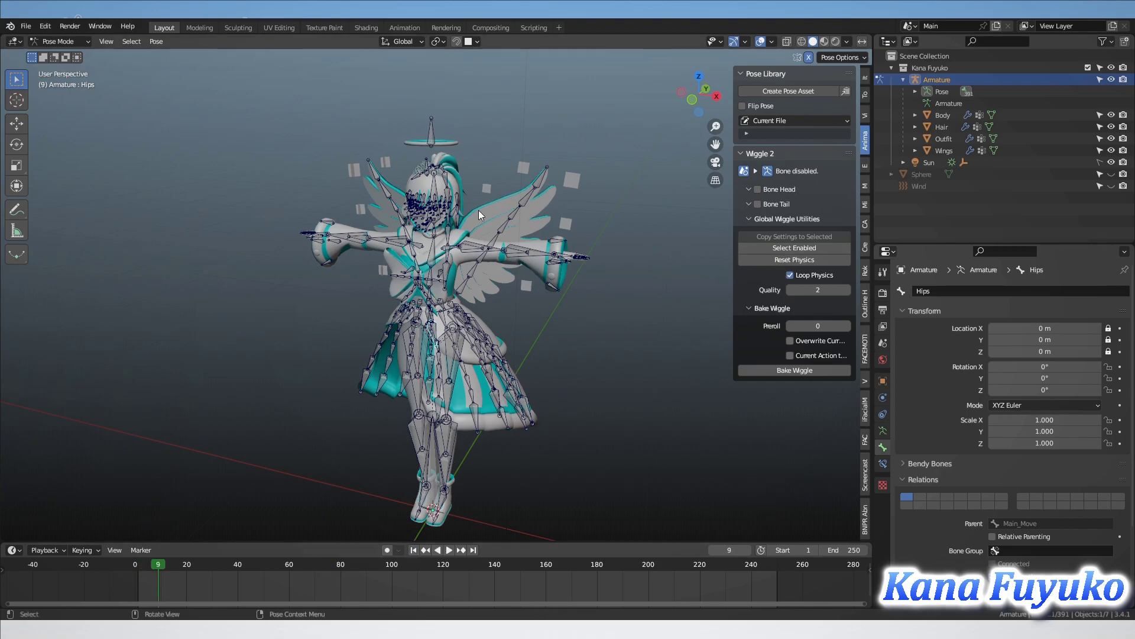
click(794, 260)
Play the animation and tilt the Hips bone twice to examine the wiggle motion, cancelling each rotation
key(space)
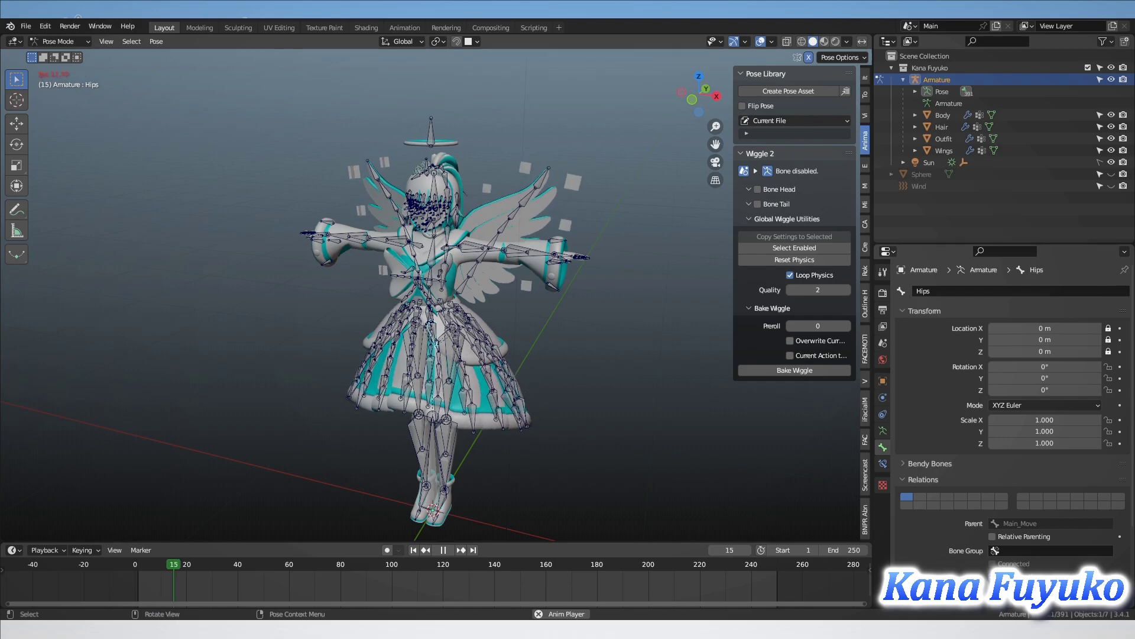
key(r)
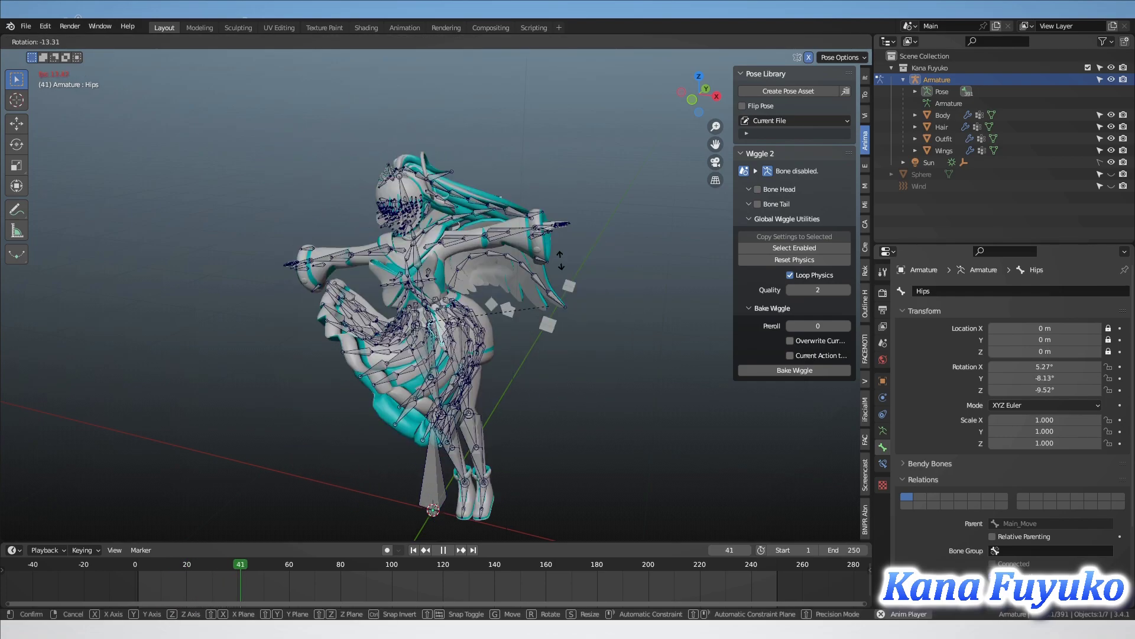
key(Escape)
middle_drag(564, 311, 596, 302)
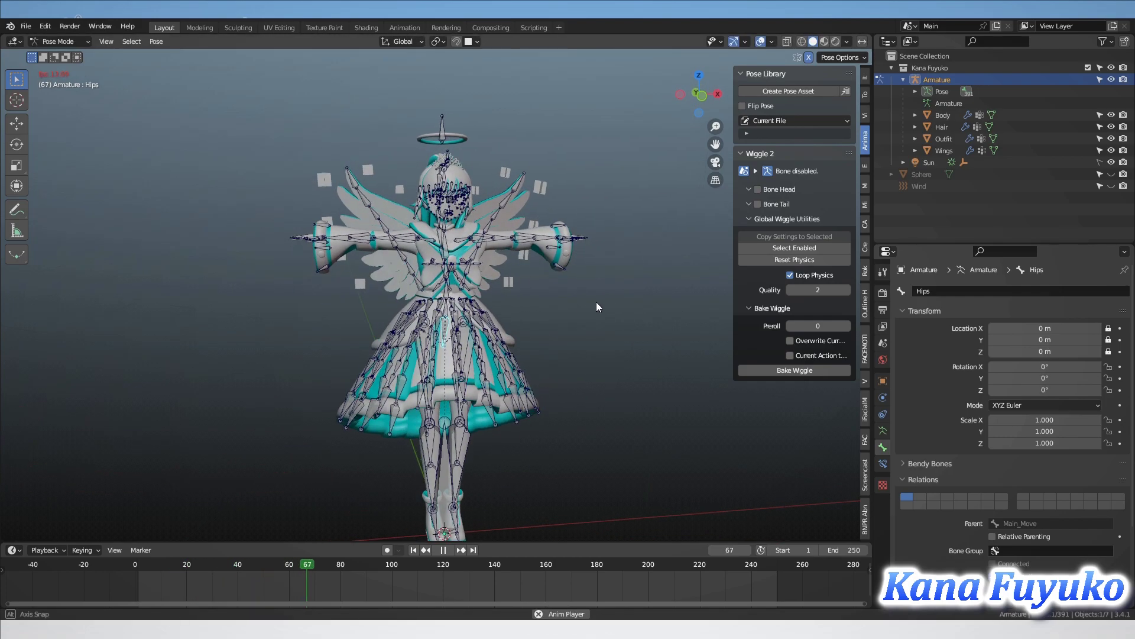
scroll(596, 301, up, 2)
key(r)
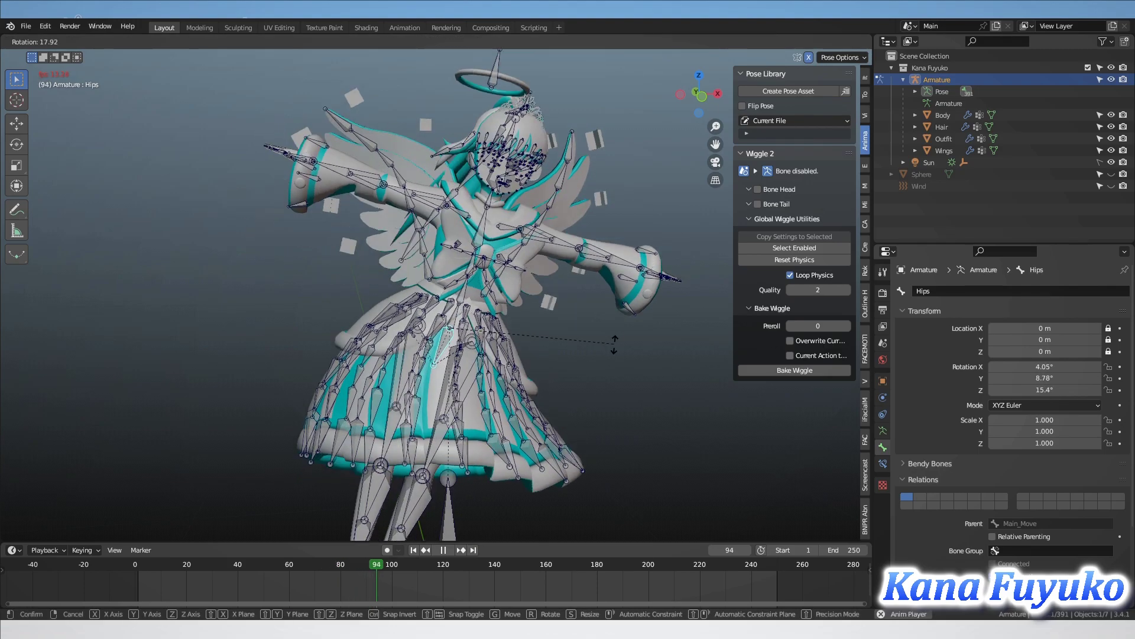
key(Escape)
Spin the Hips bone through several full turns during playback to examine the skirt and wings, cancelling each rotation
scroll(568, 331, down, 3)
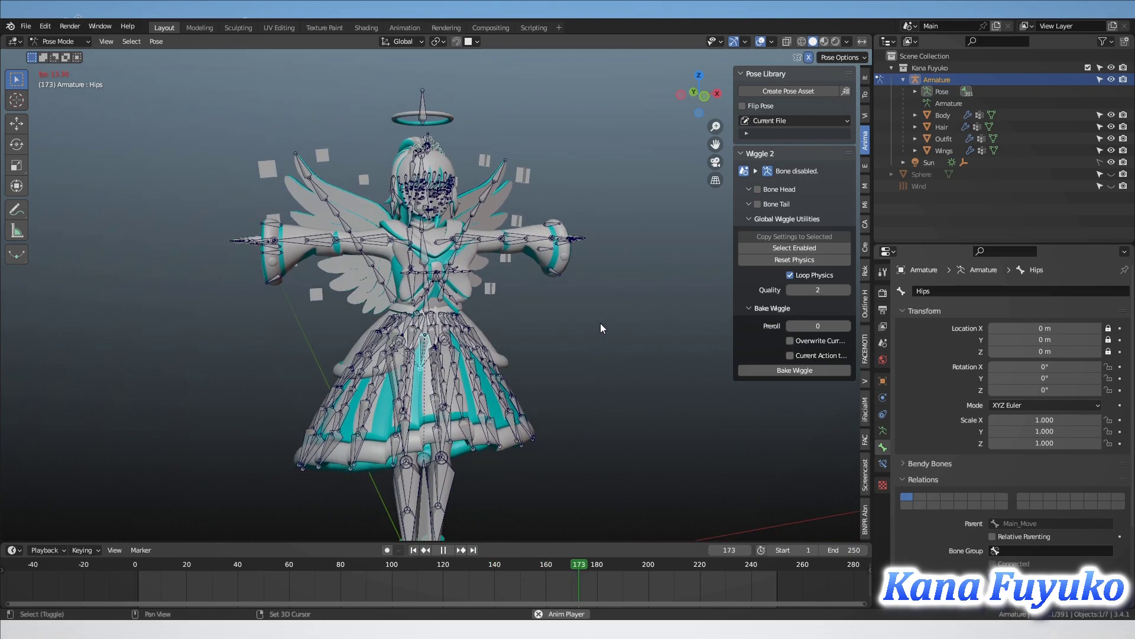
key(r)
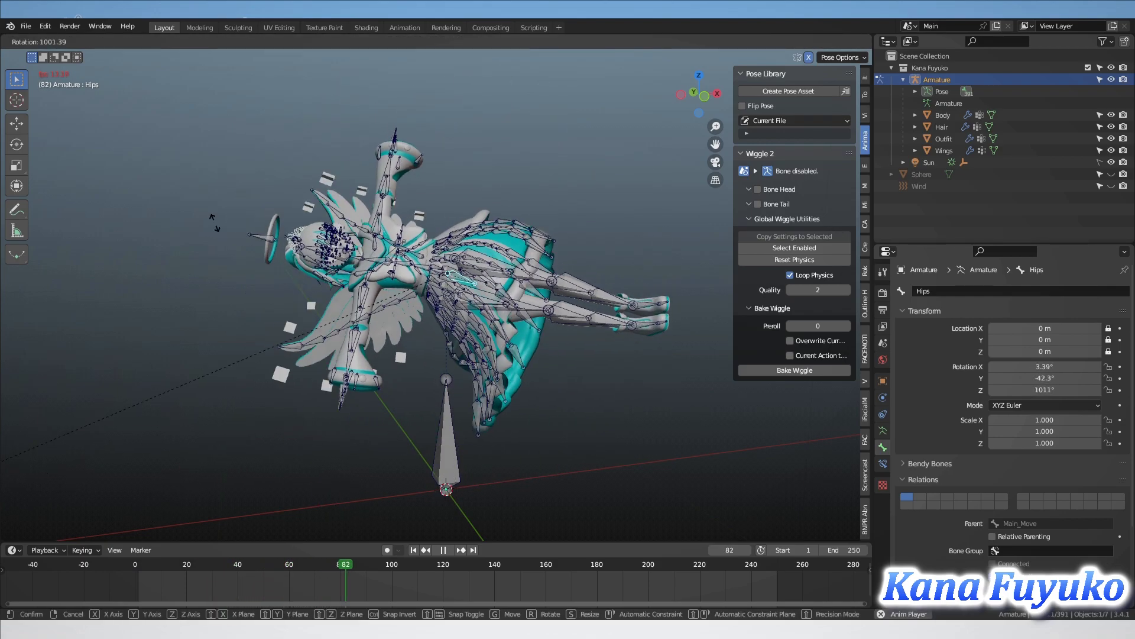
key(Escape)
key(r)
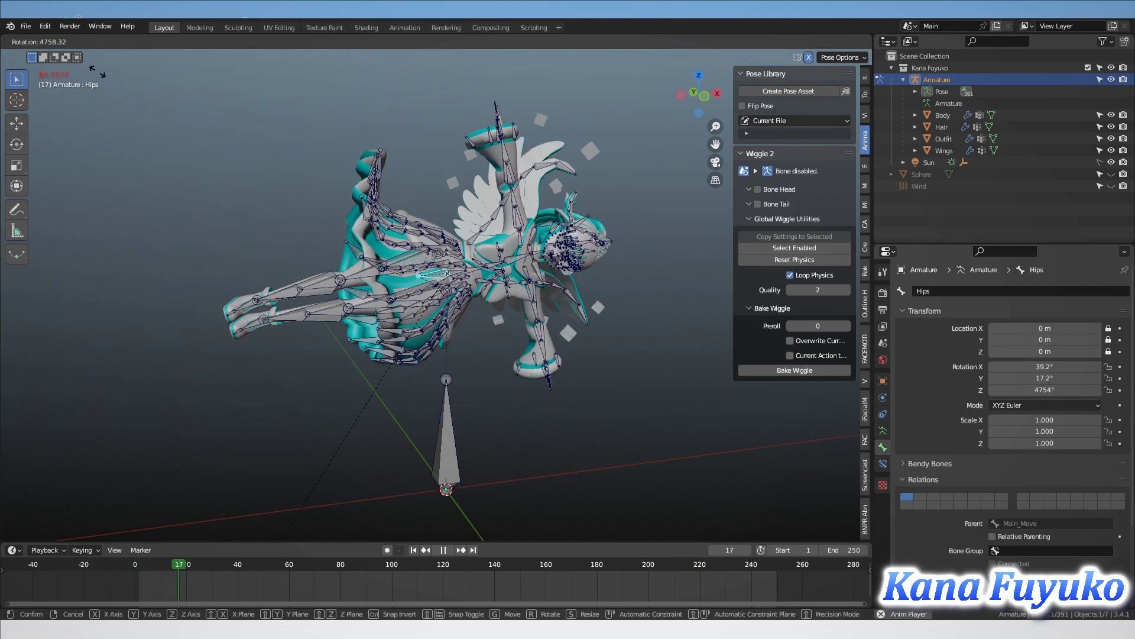
key(Escape)
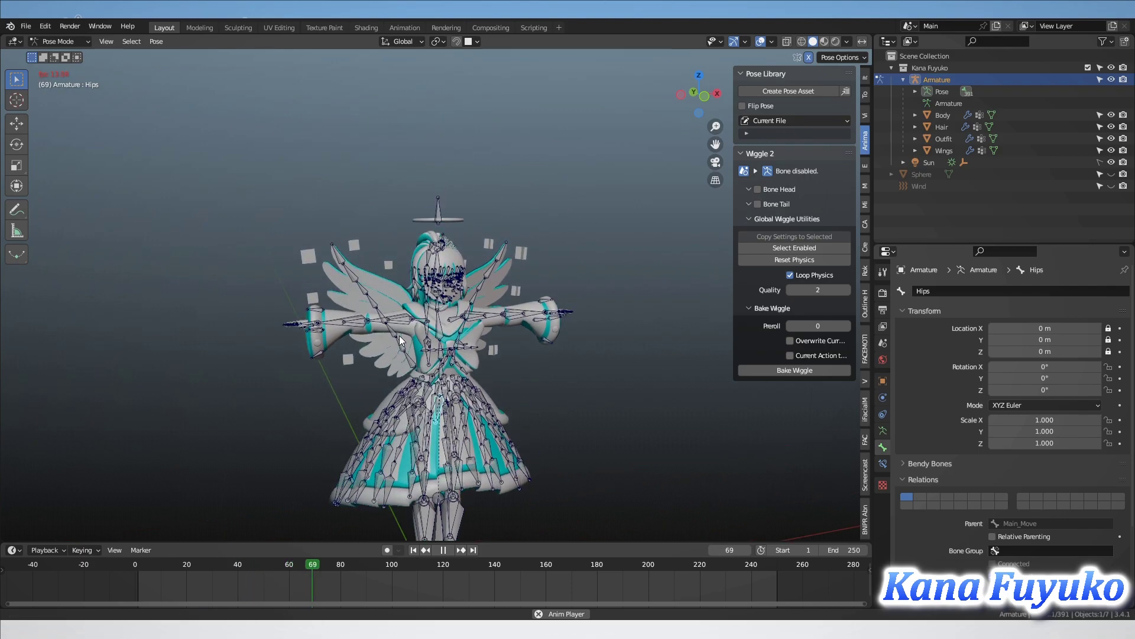
Inspect the playing character up close and from the front, with one more cancelled test rotation of the Hips bone
scroll(402, 325, up, 4)
scroll(408, 309, up, 6)
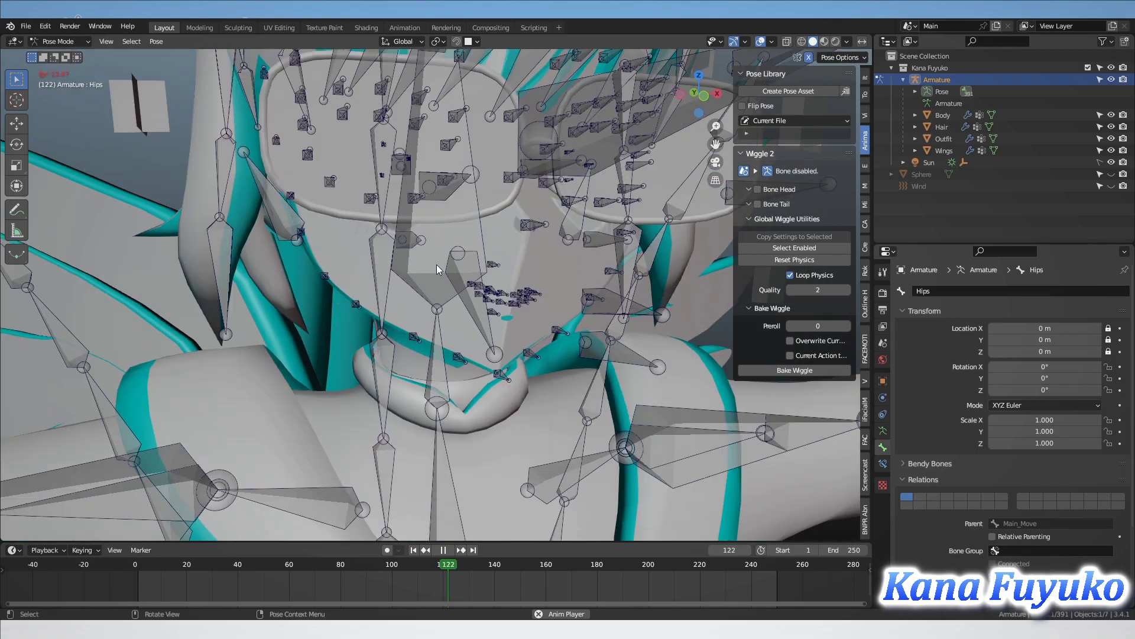
scroll(409, 325, down, 8)
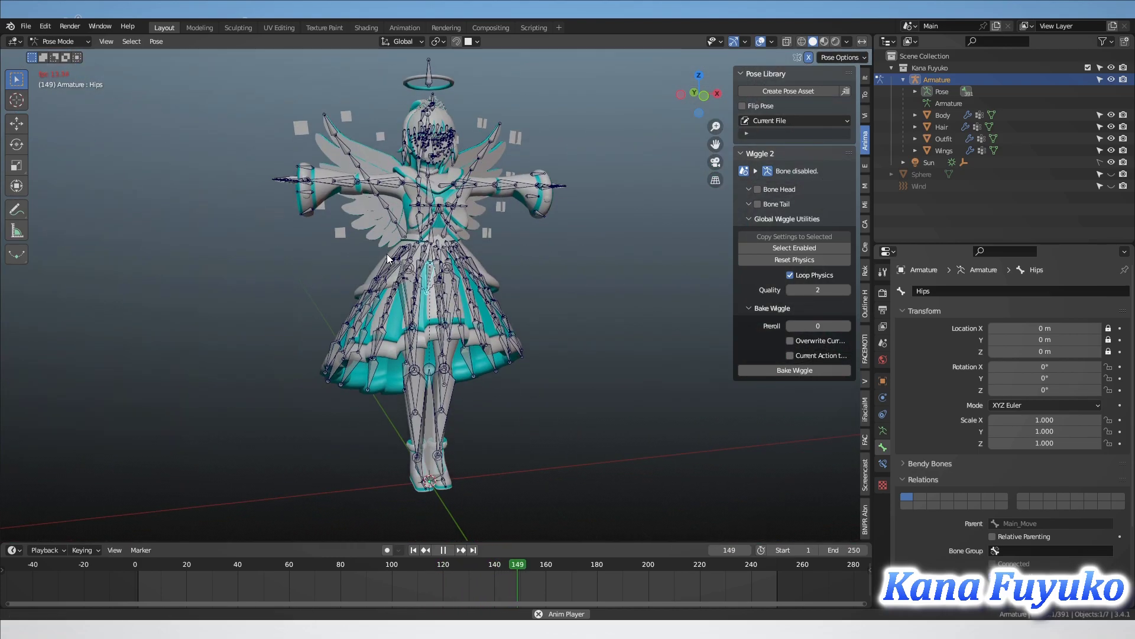
scroll(470, 254, up, 2)
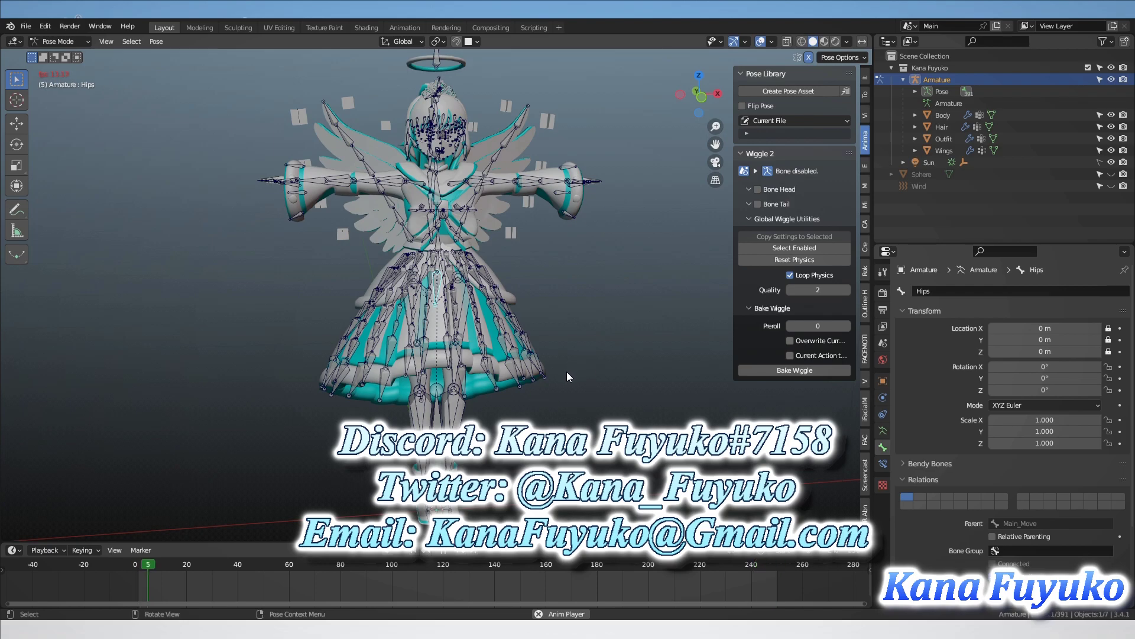
middle_drag(500, 404, 463, 401)
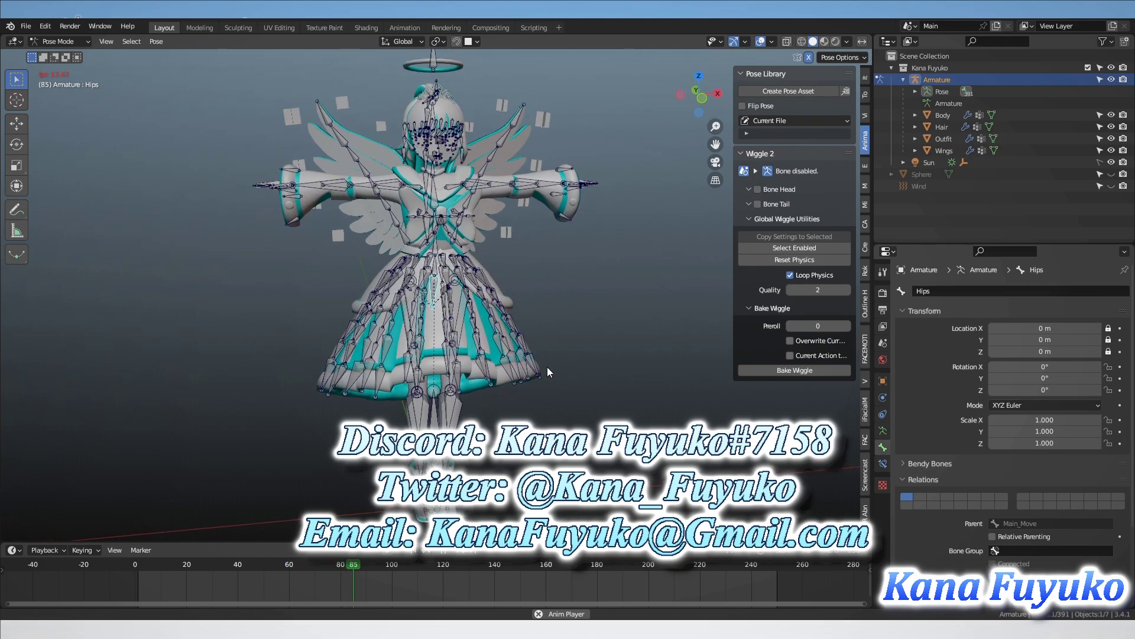
key(r)
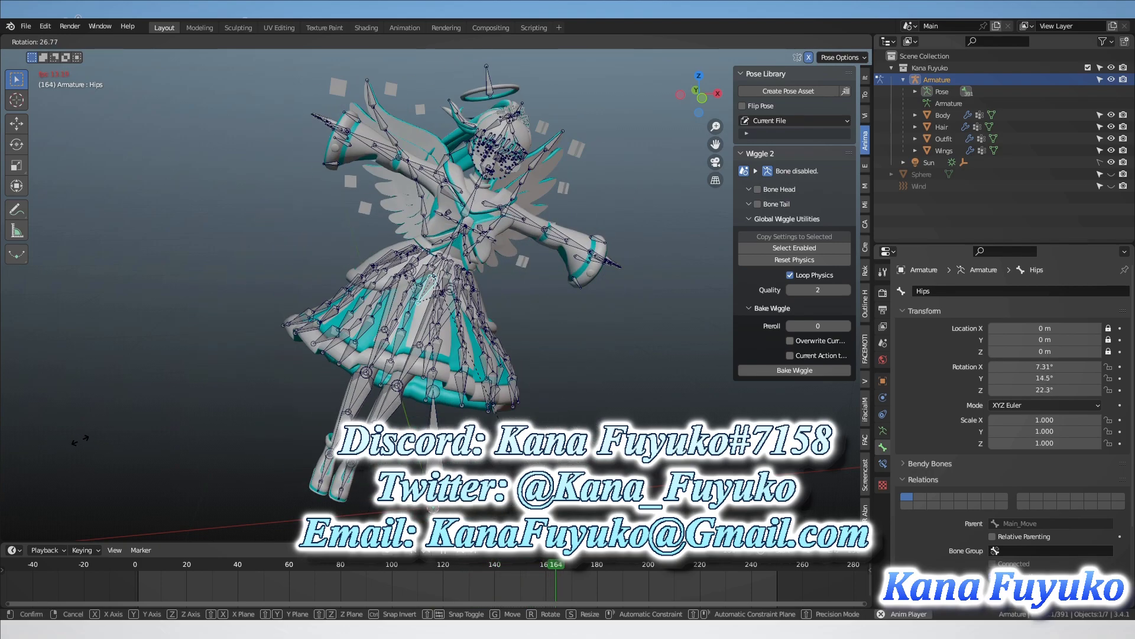
key(Escape)
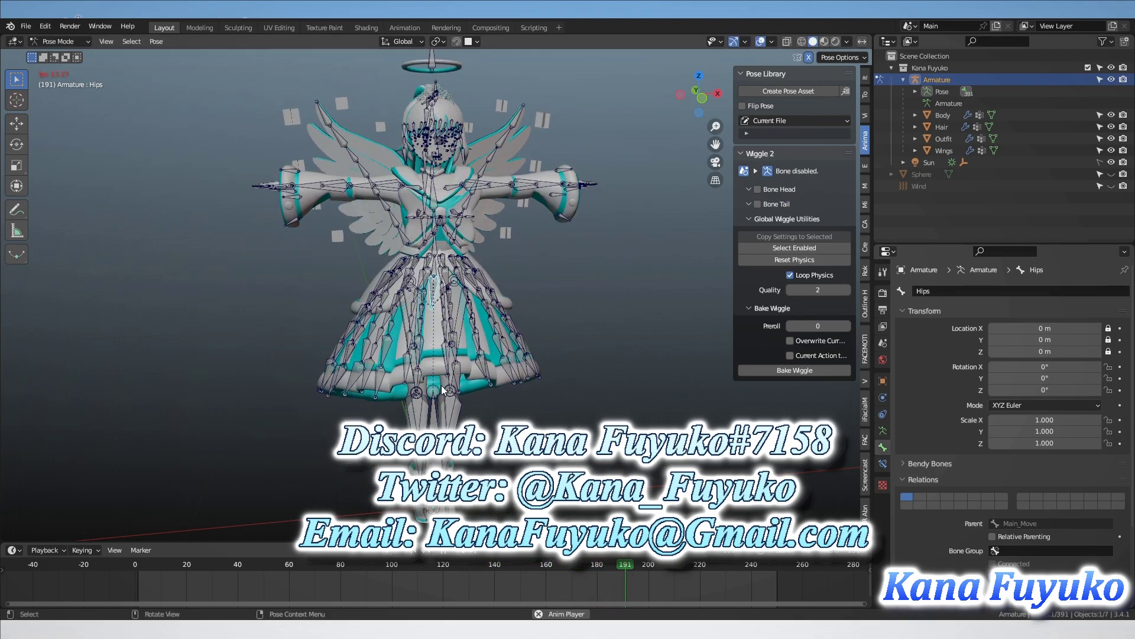